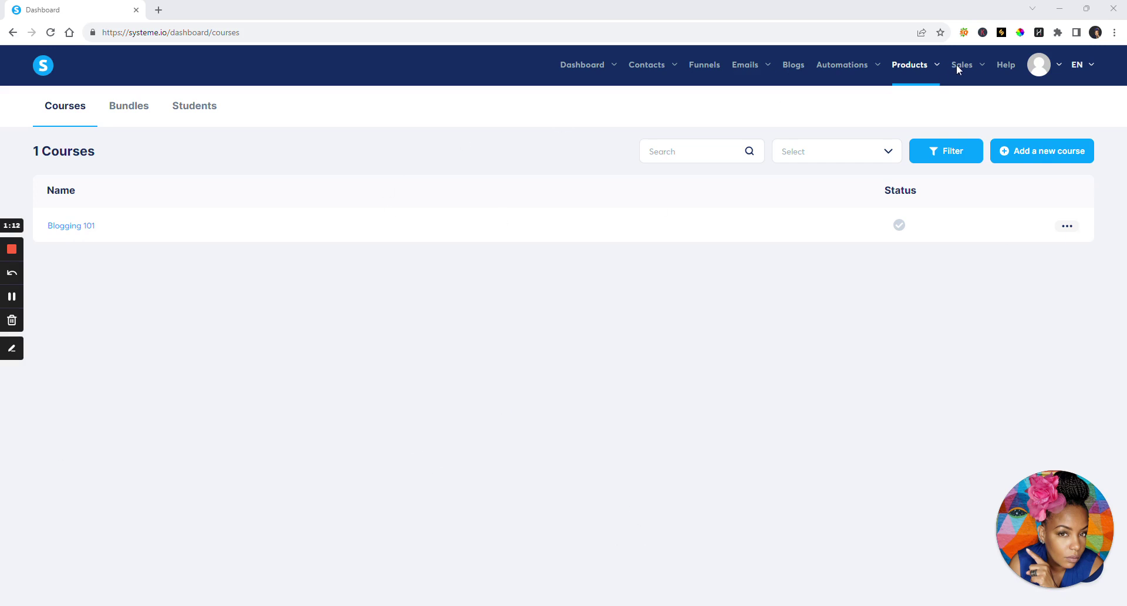
Open the list of courses among the products
{"action": "left_click", "coordinate": [919, 66]}
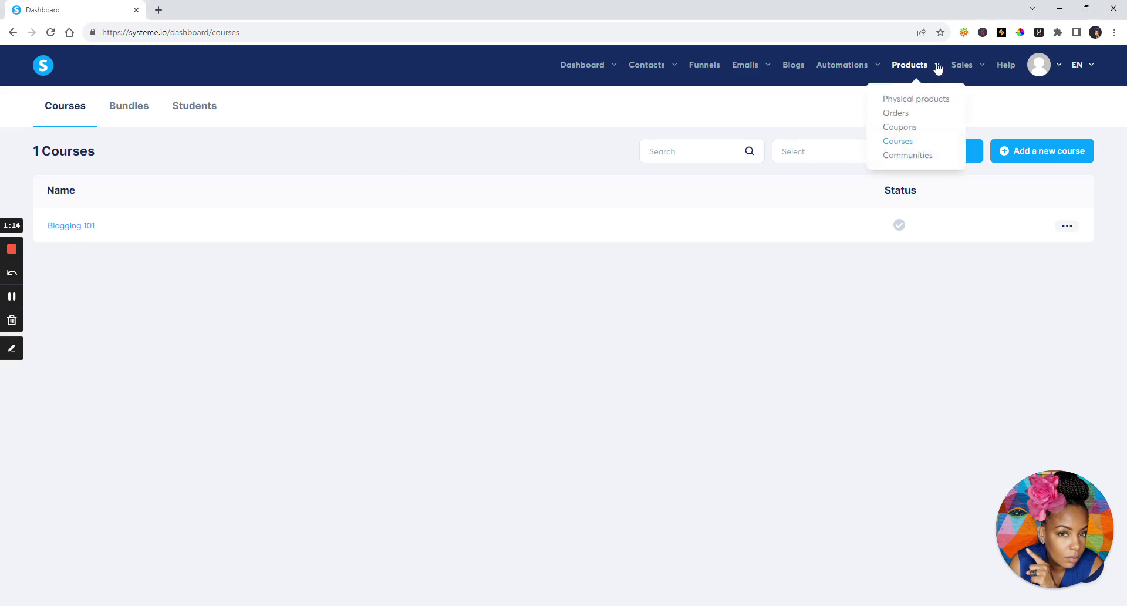
{"action": "left_click", "coordinate": [902, 142]}
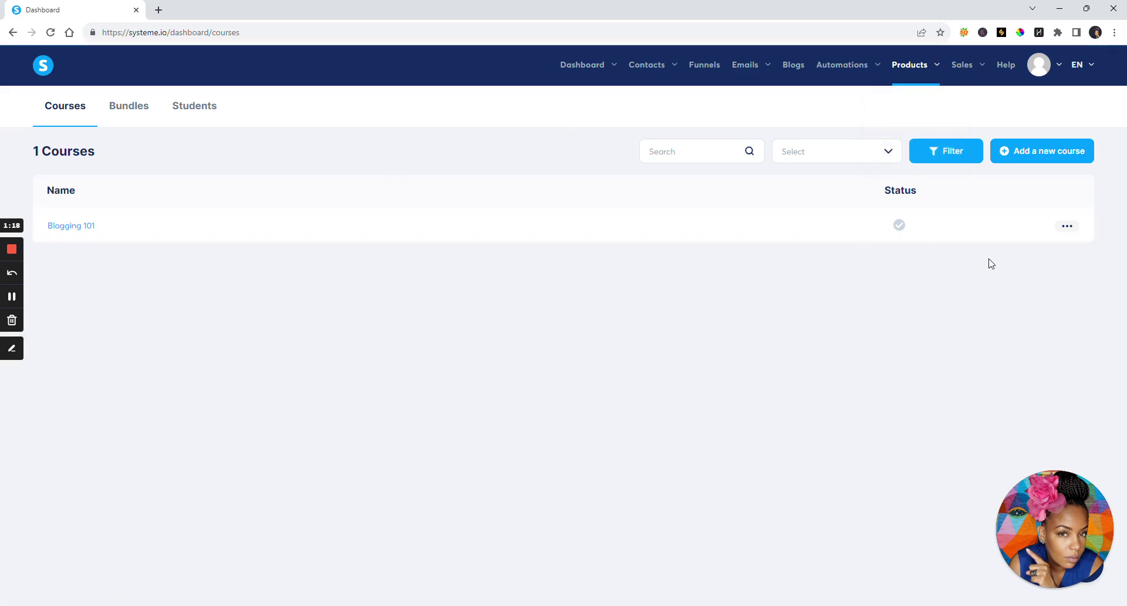
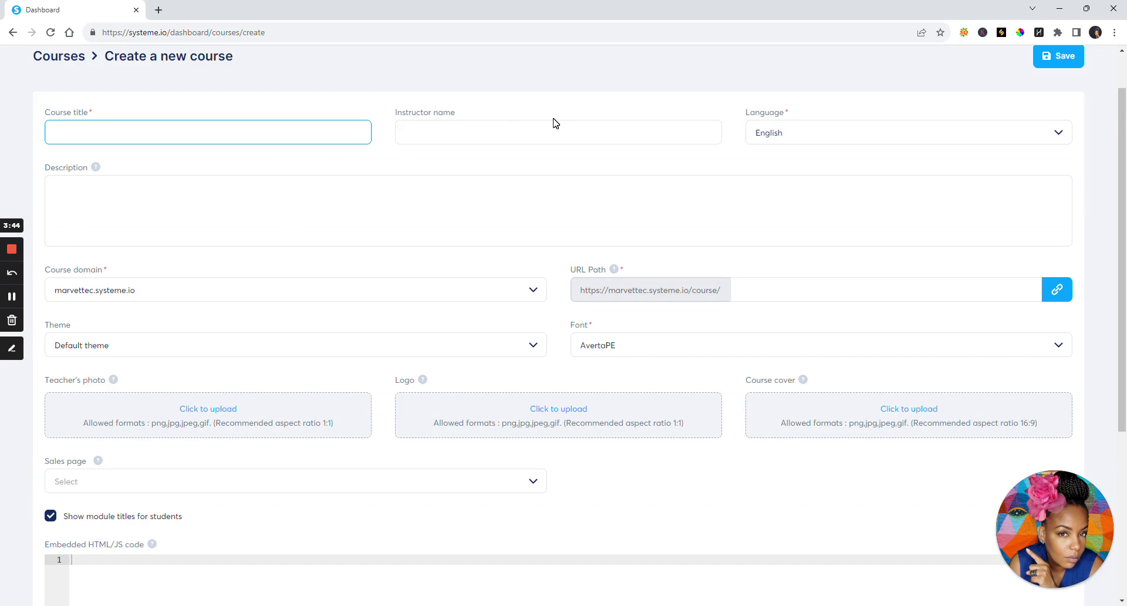
{"action": "type", "text": "esting Course f"}
{"action": "key", "text": "BackSpace"}
{"action": "type", "text": "Fo"}
{"action": "key", "text": "BackSpace"}
{"action": "key", "text": "BackSpace"}
{"action": "key", "text": "BackSpace"}
{"action": "key", "text": "BackSpace"}
{"action": "key", "text": "BackSpace"}
{"action": "key", "text": "BackSpace"}
{"action": "key", "text": "BackSpace"}
{"action": "key", "text": "BackSpace"}
{"action": "key", "text": "BackSpace"}
{"action": "key", "text": "BackSpace"}
{"action": "key", "text": "BackSpace"}
{"action": "key", "text": "BackSpace"}
{"action": "key", "text": "BackSpace"}
{"action": "key", "text": "BackSpace"}
{"action": "key", "text": "BackSpace"}
{"action": "key", "text": "BackSpace"}
Title the new course "Youtube System IO Course" and enter the instructor's first name
{"action": "type", "text": "Youtube System IO Course"}
{"action": "key", "text": "Tab"}
{"action": "type", "text": "Marvettty"}
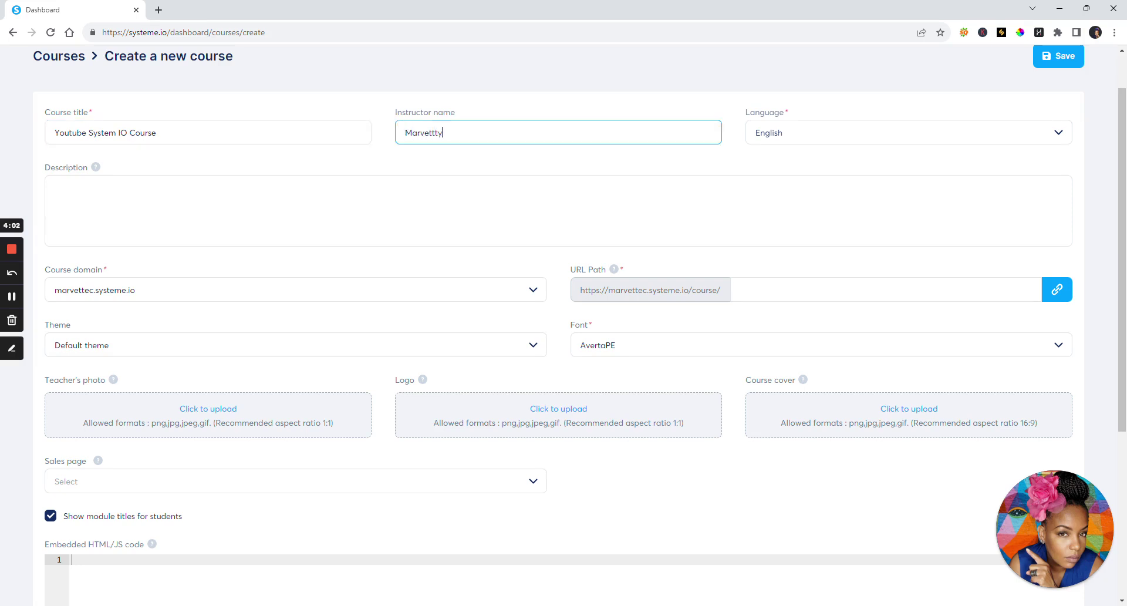
{"action": "scroll", "coordinate": [482, 118], "scroll_direction": "up", "scroll_amount": 1}
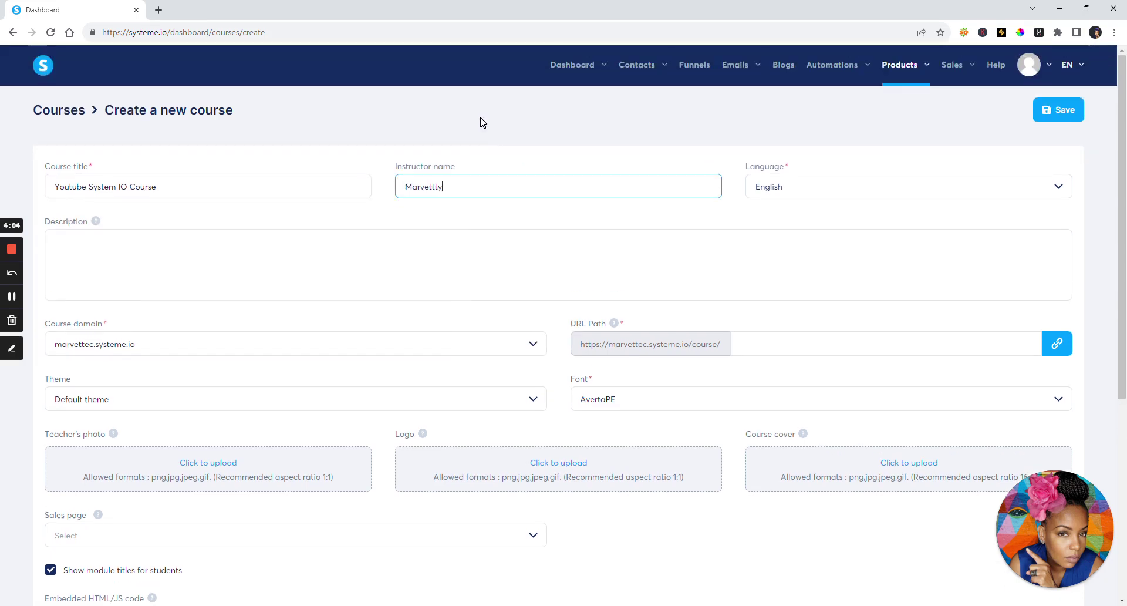
{"action": "key", "text": "BackSpace"}
{"action": "type", "text": "e"}
Enter the course description "How to quickly create a course using systeme.oio"
{"action": "left_click", "coordinate": [50, 238]}
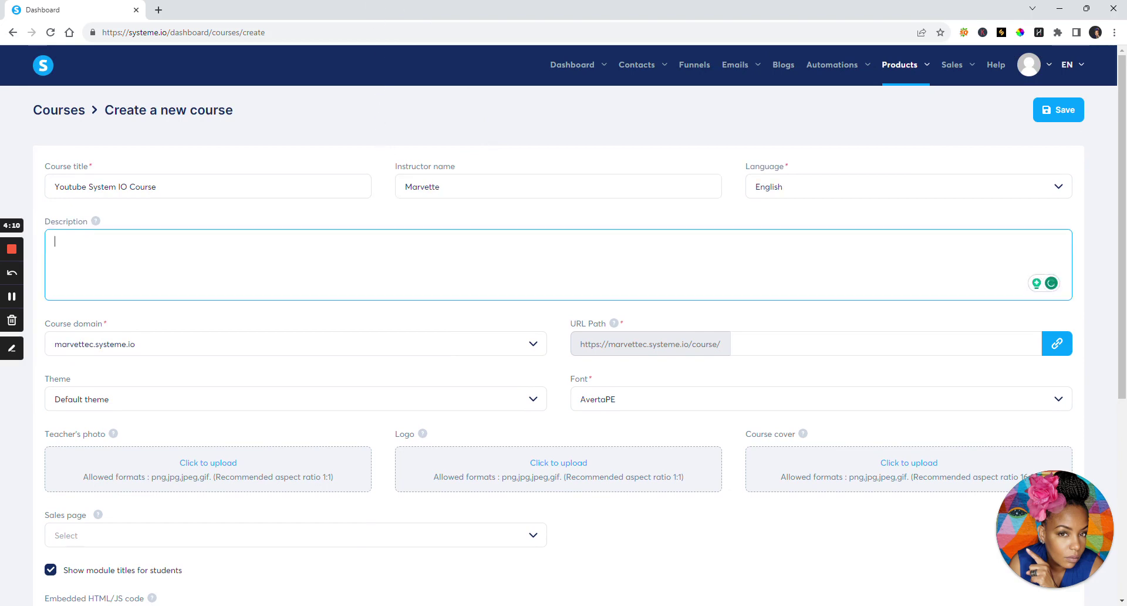
{"action": "type", "text": "How to ouickly create a course using"}
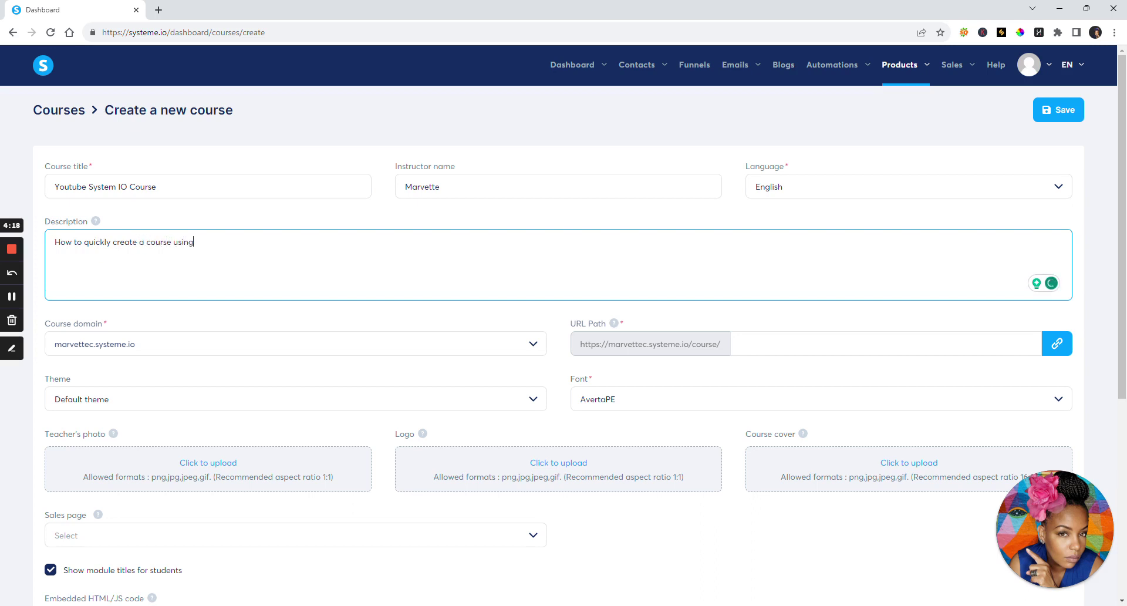
{"action": "type", "text": " systeme.oio"}
{"action": "left_click", "coordinate": [519, 346]}
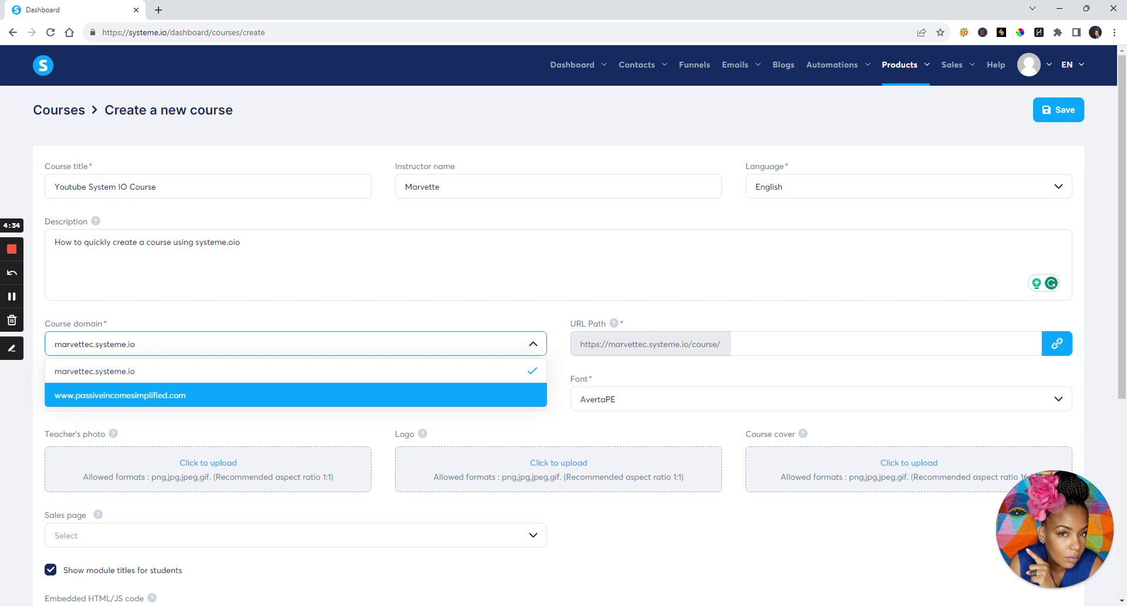
{"action": "left_click", "coordinate": [213, 401]}
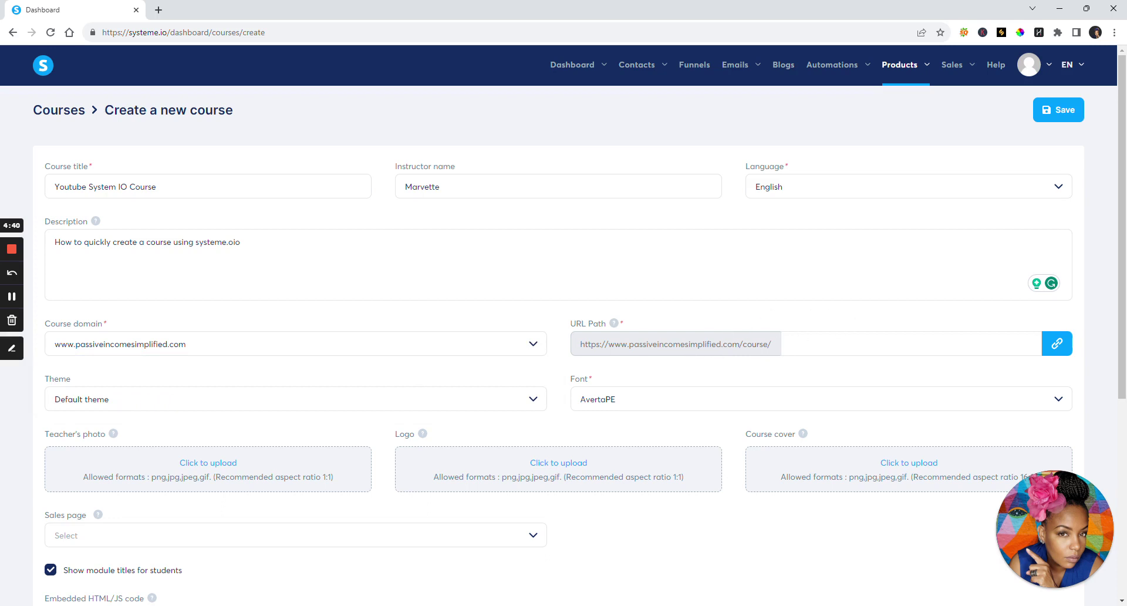
{"action": "left_click", "coordinate": [533, 345]}
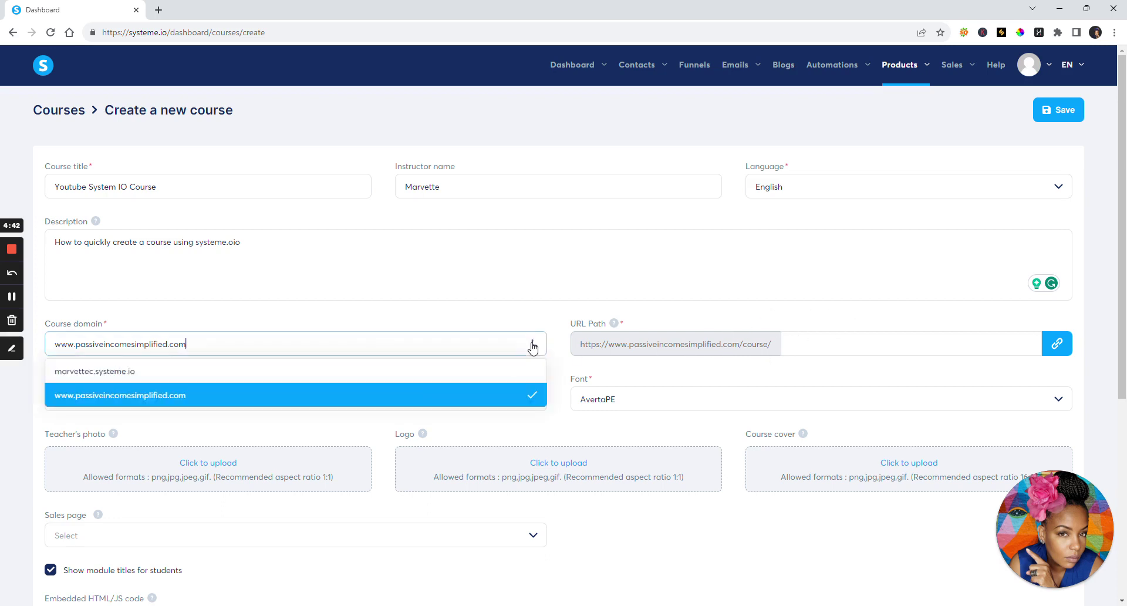
{"action": "left_click", "coordinate": [314, 383]}
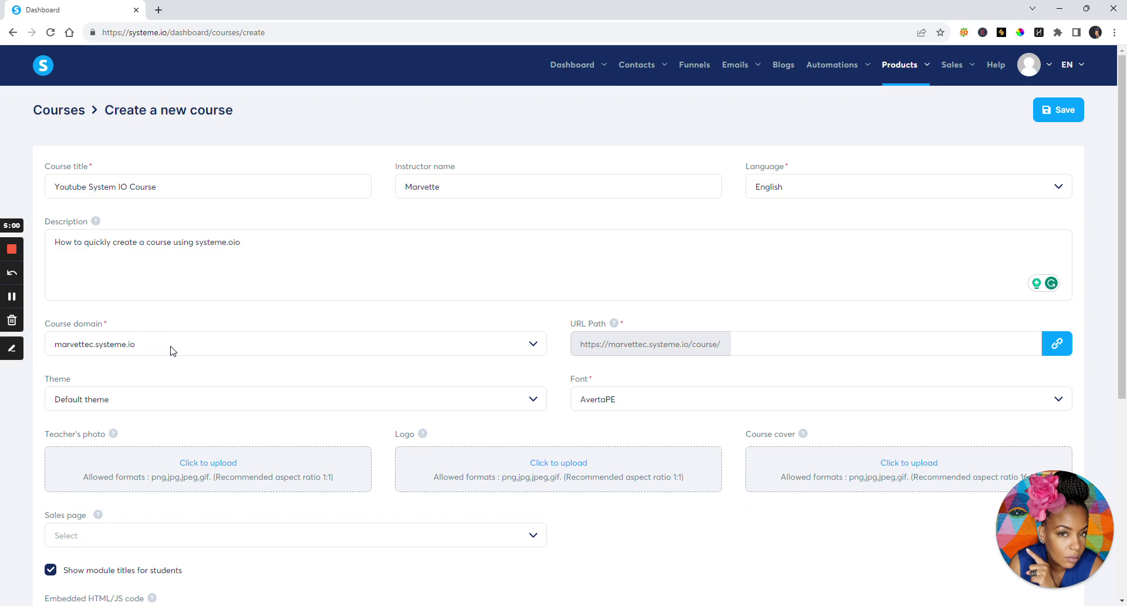
Set the course theme to Teal
{"action": "scroll", "coordinate": [213, 382], "scroll_direction": "down", "scroll_amount": 1}
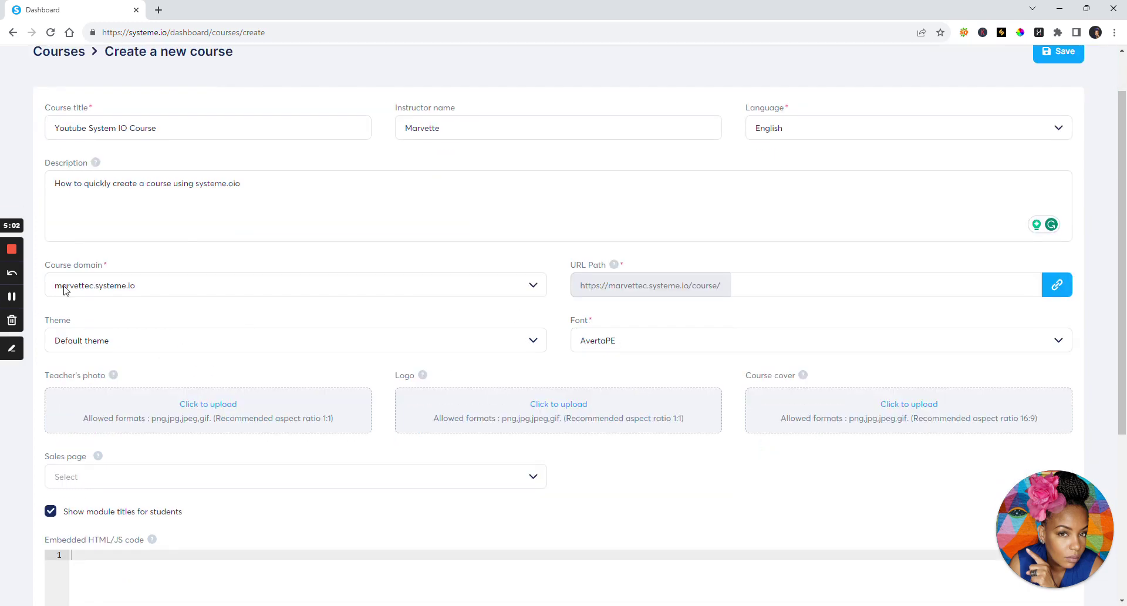
{"action": "left_click", "coordinate": [531, 339]}
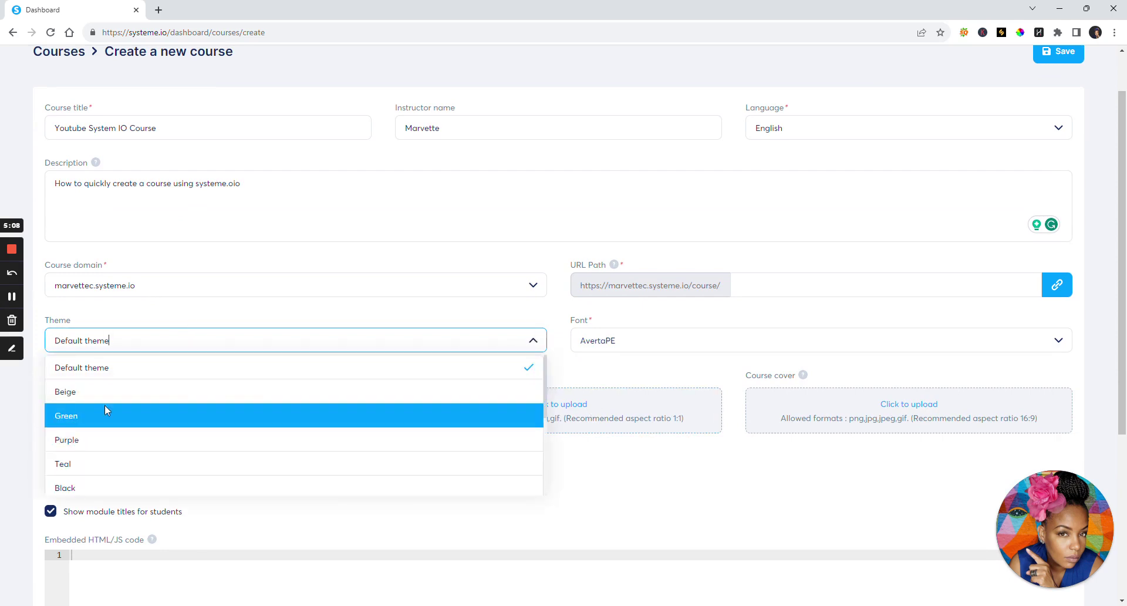
{"action": "left_click", "coordinate": [75, 464]}
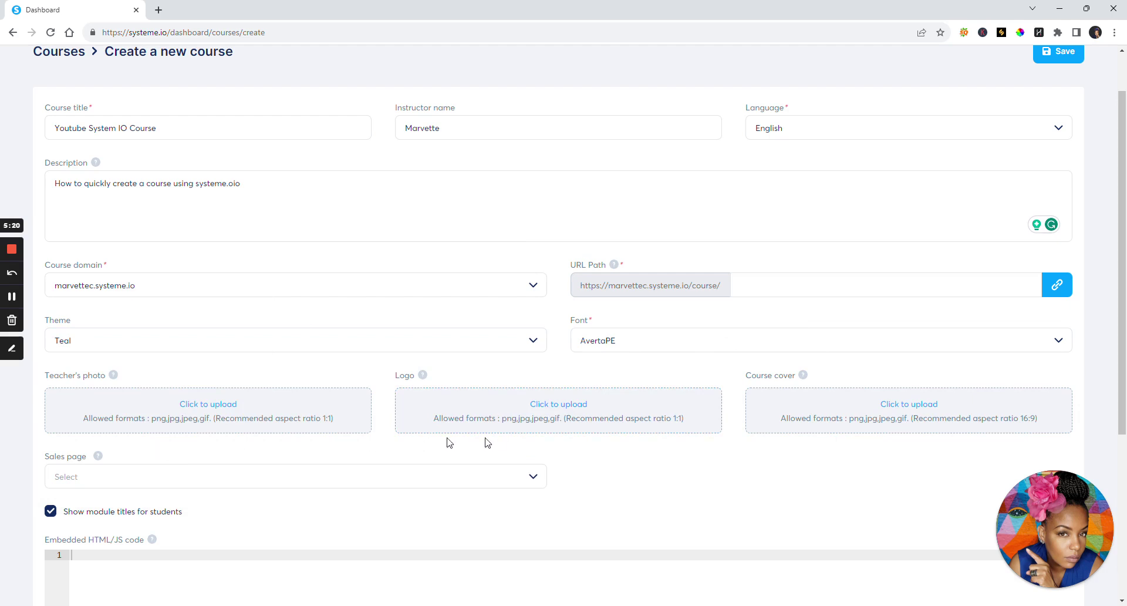
Choose MRR as the course's sales page and Info as its funnel step
{"action": "scroll", "coordinate": [1103, 328], "scroll_direction": "down", "scroll_amount": 2}
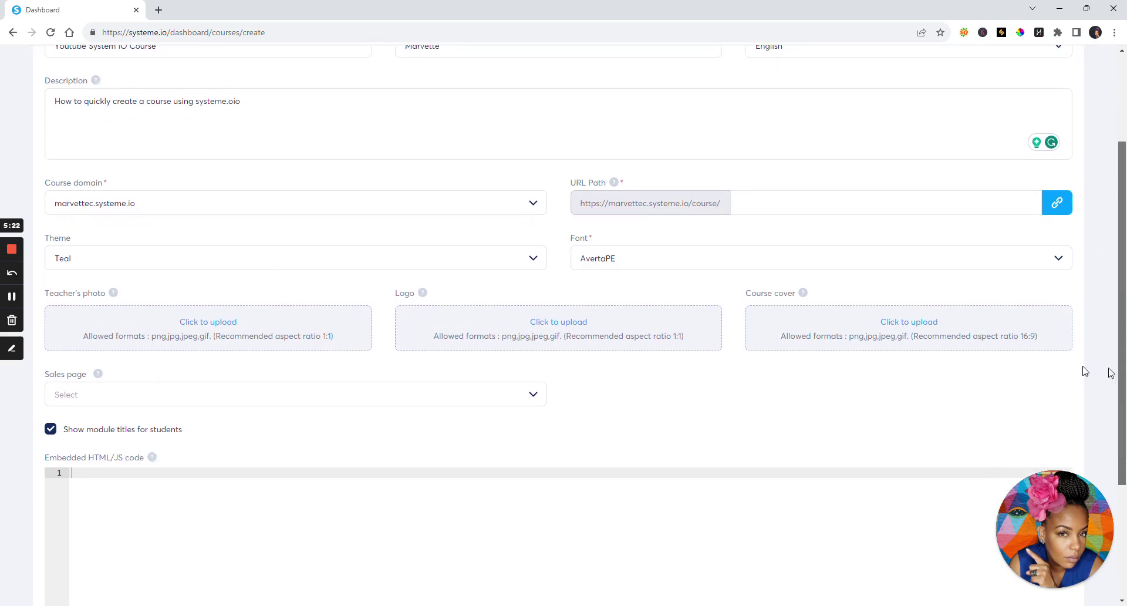
{"action": "left_click", "coordinate": [190, 393]}
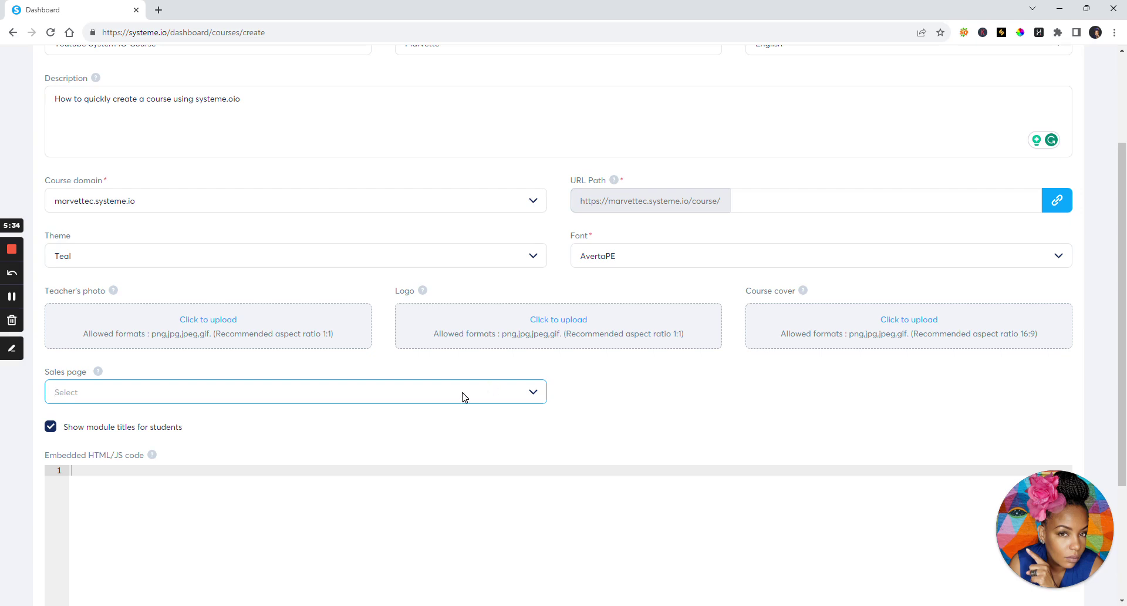
{"action": "left_click", "coordinate": [531, 393]}
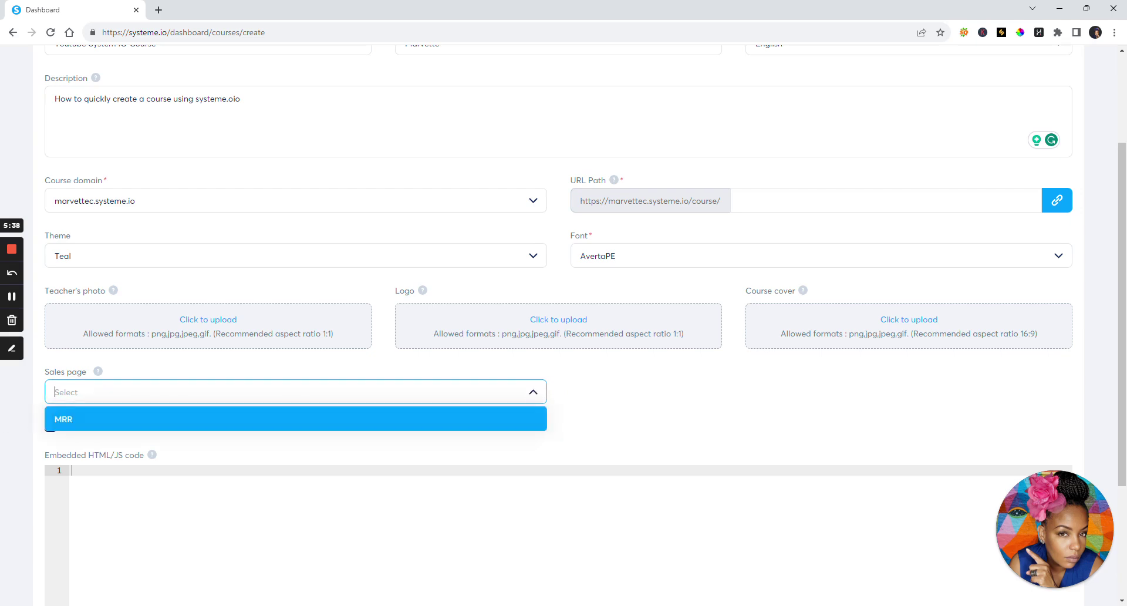
{"action": "left_click", "coordinate": [50, 421]}
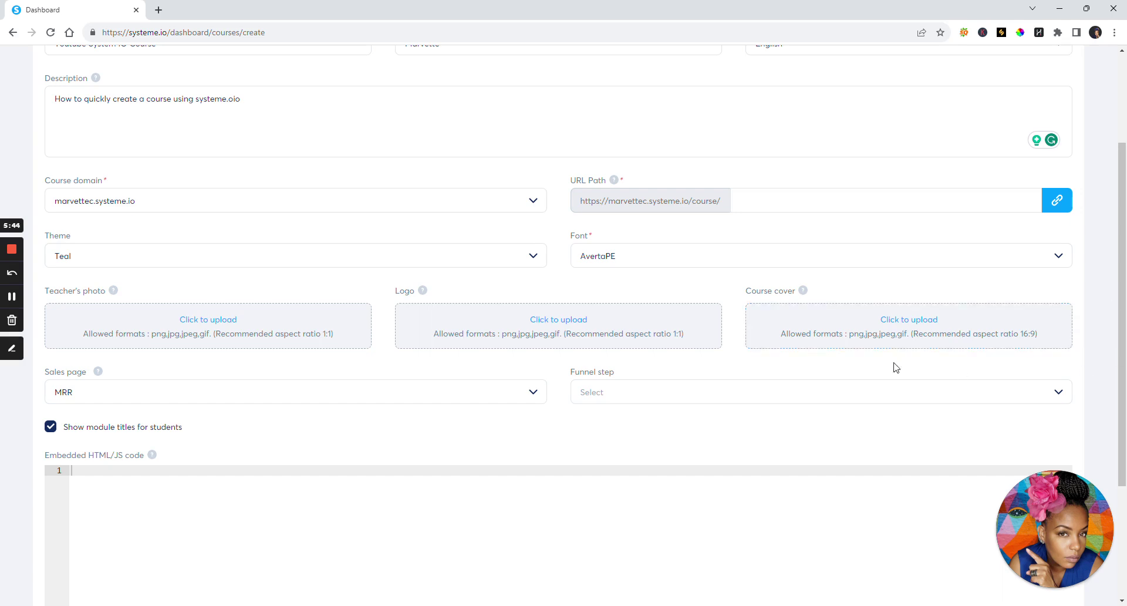
{"action": "left_click", "coordinate": [1060, 391]}
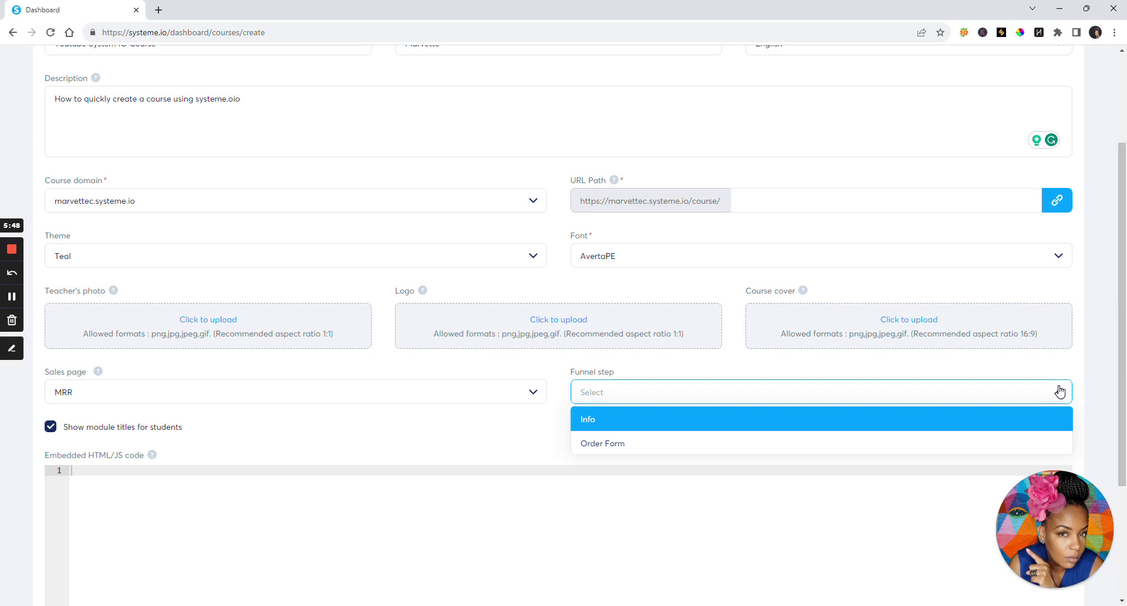
{"action": "left_click", "coordinate": [600, 424]}
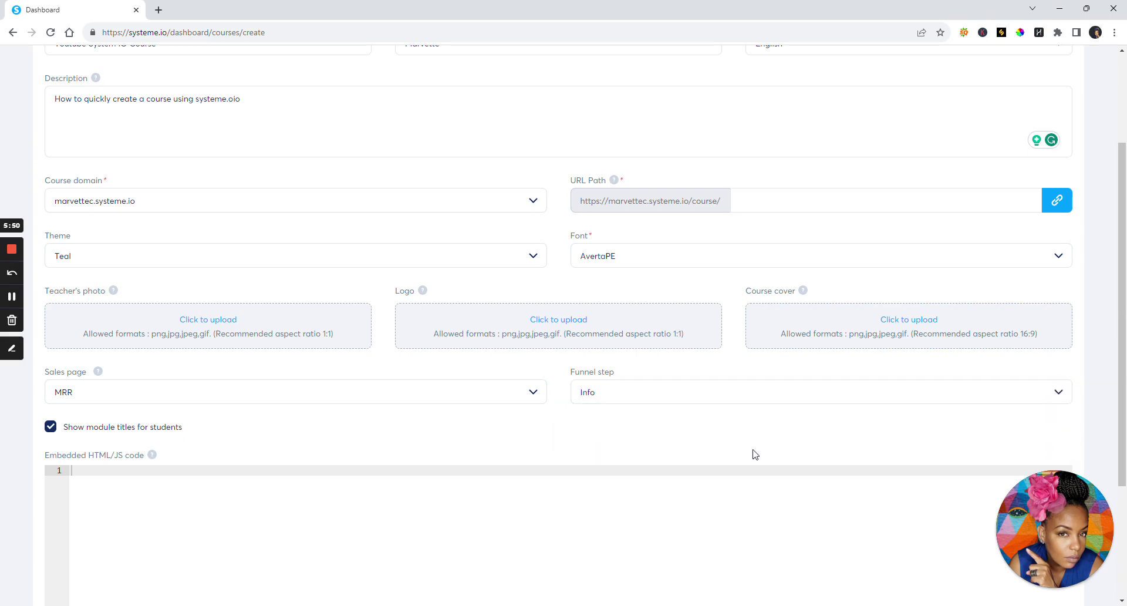
Set the course's URL path to "youtubesystemiocourse" and save the new course
{"action": "scroll", "coordinate": [752, 452], "scroll_direction": "down", "scroll_amount": 3}
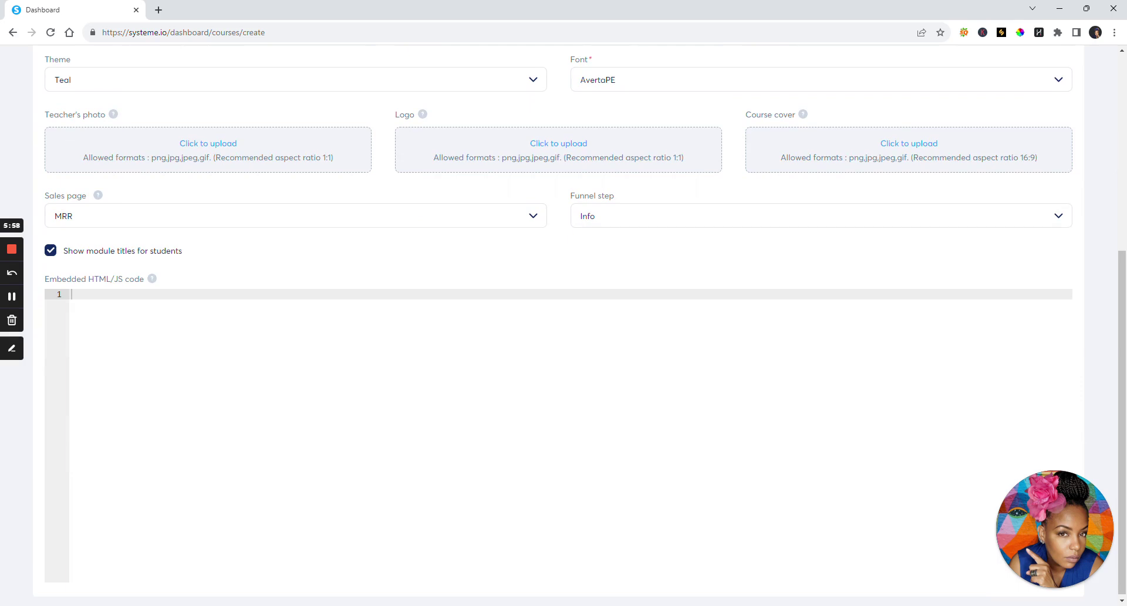
{"action": "scroll", "coordinate": [558, 323], "scroll_direction": "down", "scroll_amount": 1}
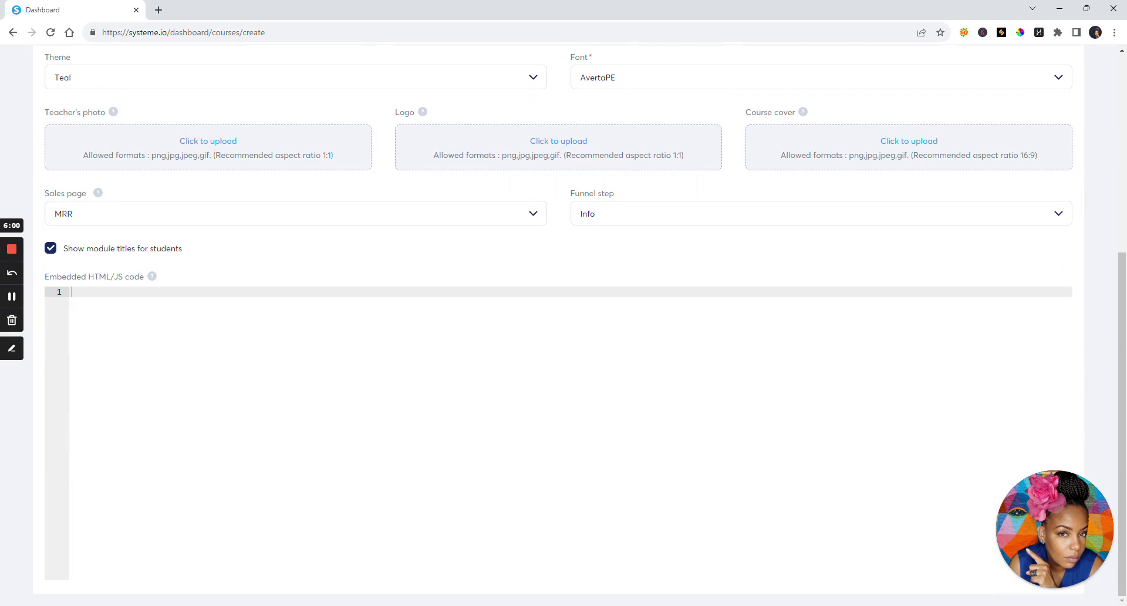
{"action": "scroll", "coordinate": [557, 323], "scroll_direction": "up", "scroll_amount": 3}
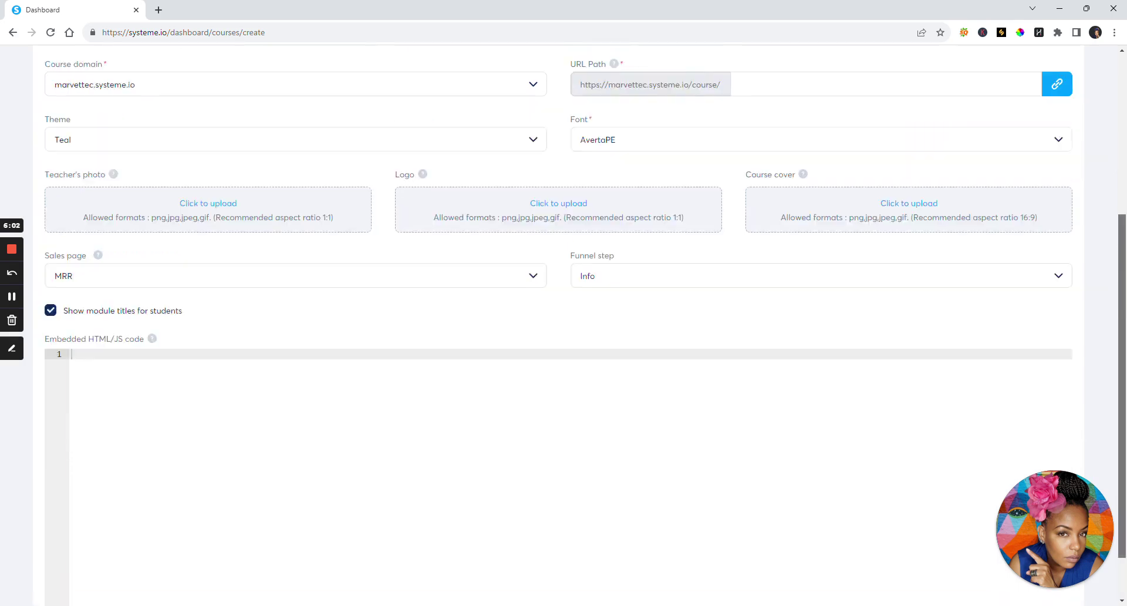
{"action": "scroll", "coordinate": [557, 323], "scroll_direction": "up", "scroll_amount": 2}
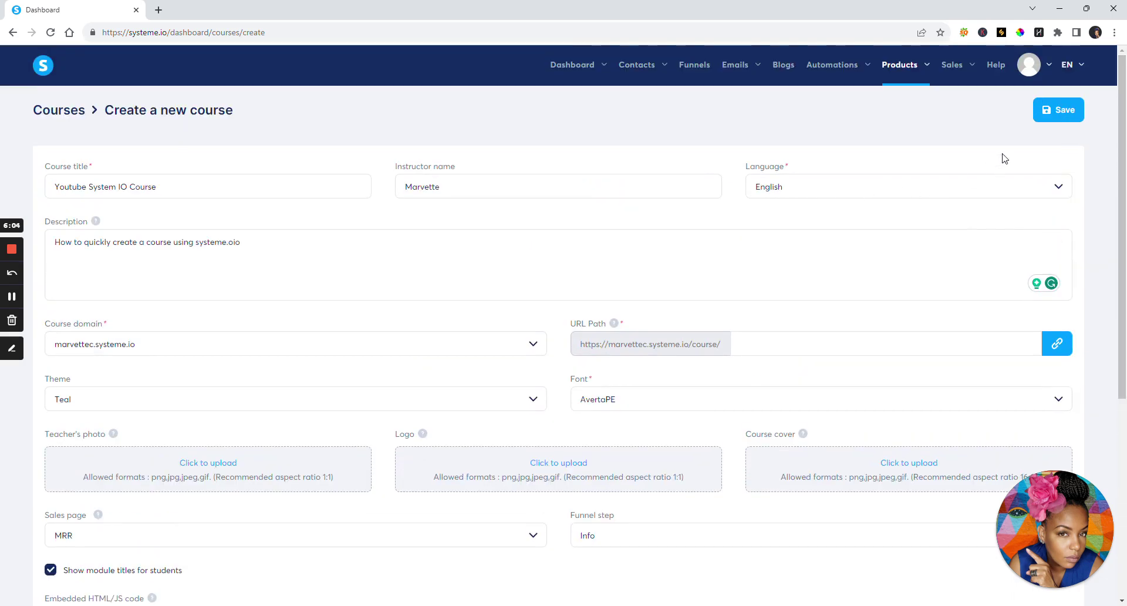
{"action": "left_click", "coordinate": [1053, 110]}
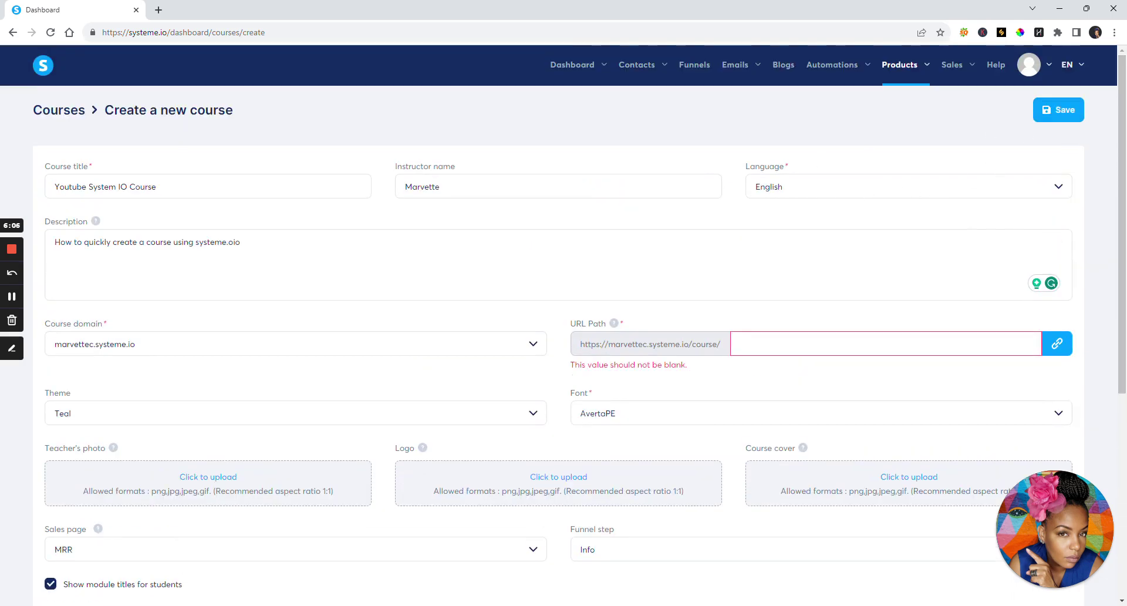
{"action": "left_click", "coordinate": [740, 343]}
{"action": "type", "text": "youtube"}
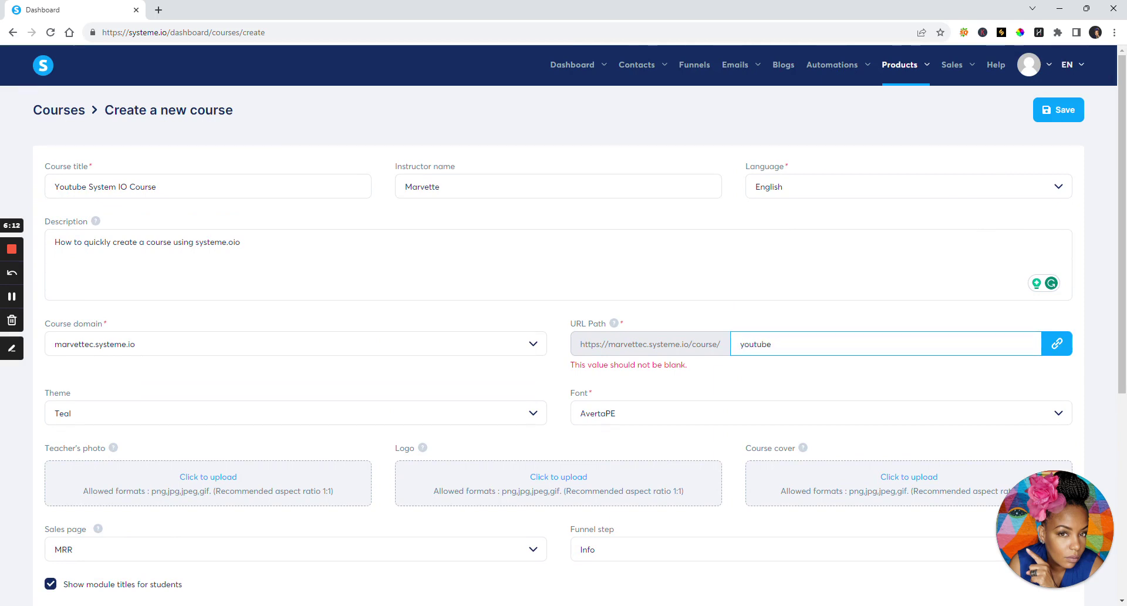
{"action": "type", "text": "systemiocourse"}
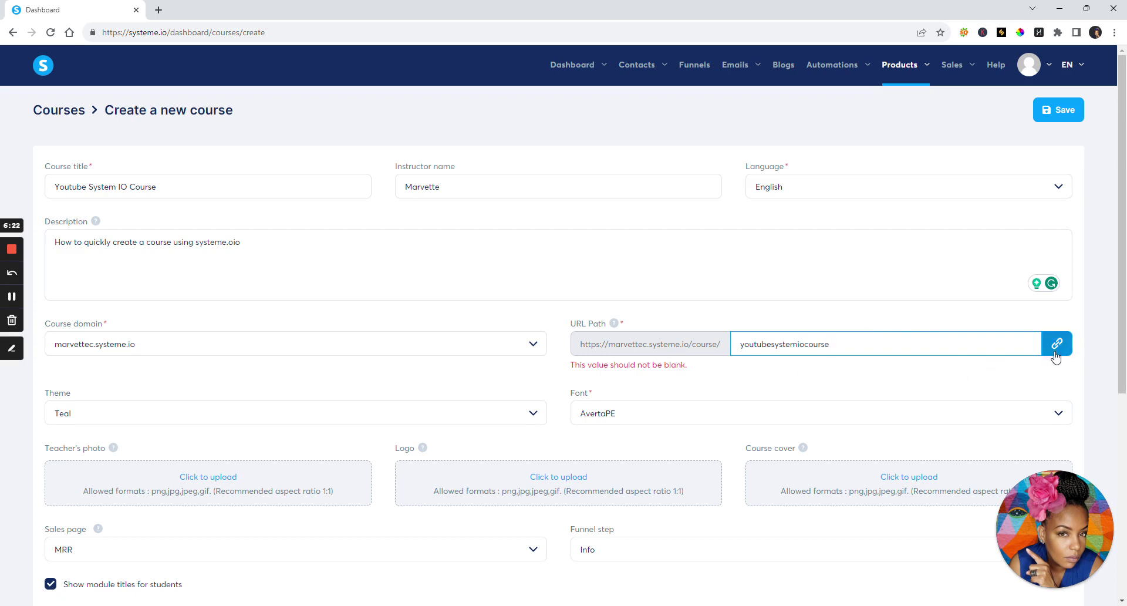
{"action": "left_click", "coordinate": [1066, 115]}
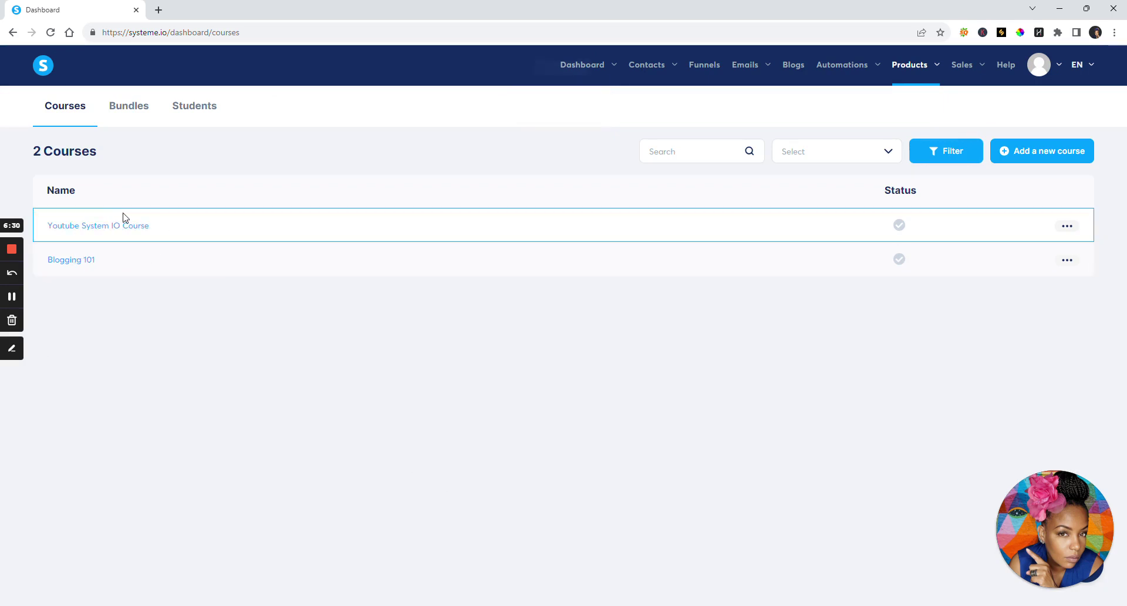
Open the Youtube System IO Course and create a module named "Welcome" in it
{"action": "left_click", "coordinate": [96, 228]}
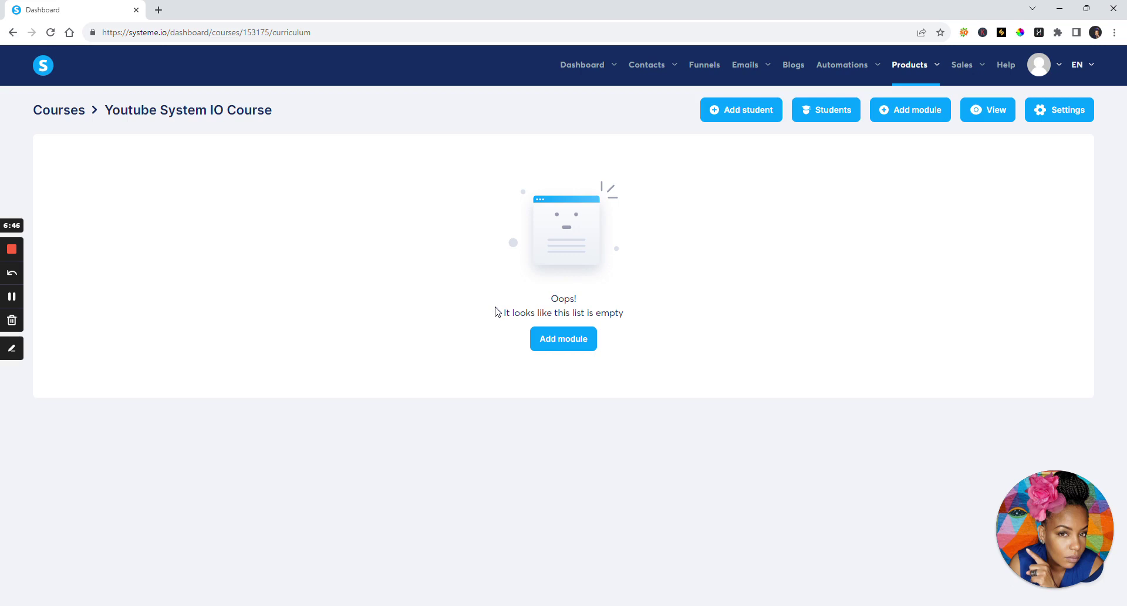
{"action": "left_click", "coordinate": [540, 343]}
{"action": "left_click", "coordinate": [523, 329]}
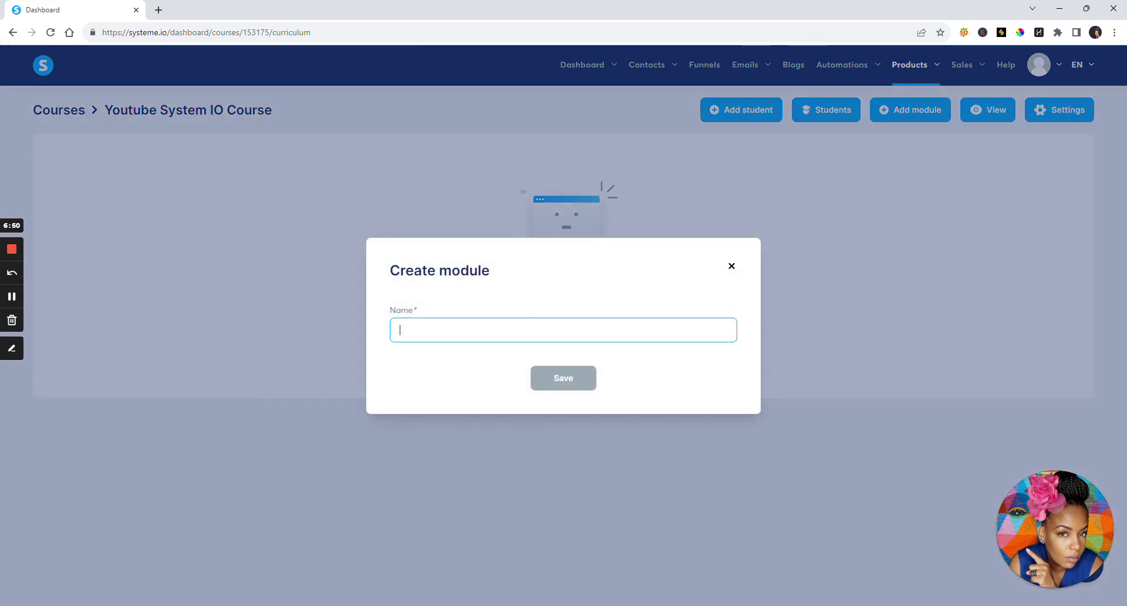
{"action": "type", "text": "Welcome"}
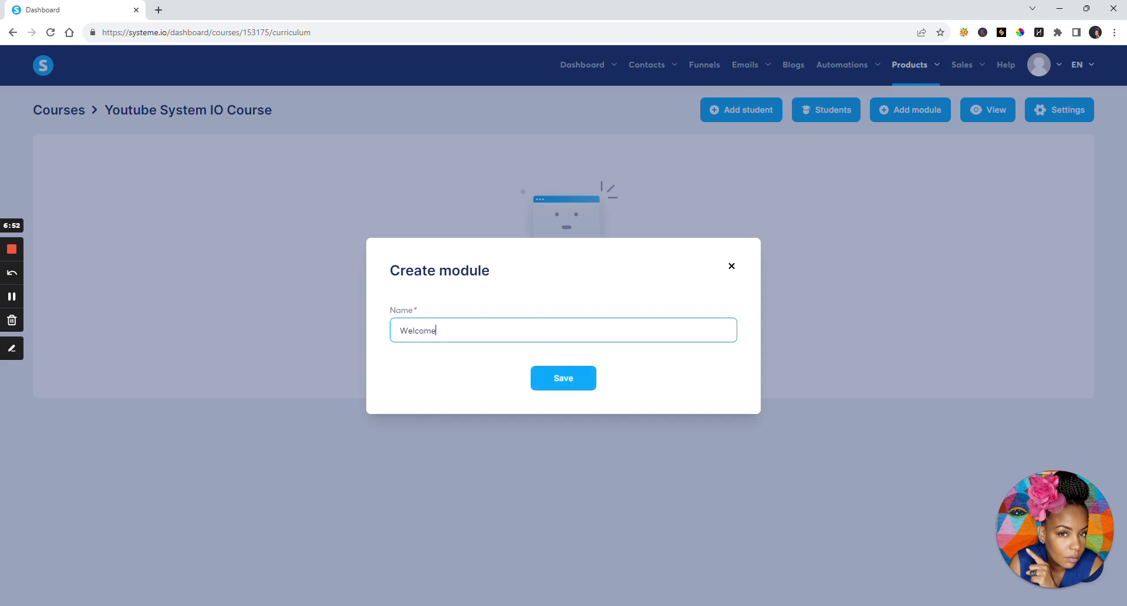
{"action": "left_click", "coordinate": [579, 370]}
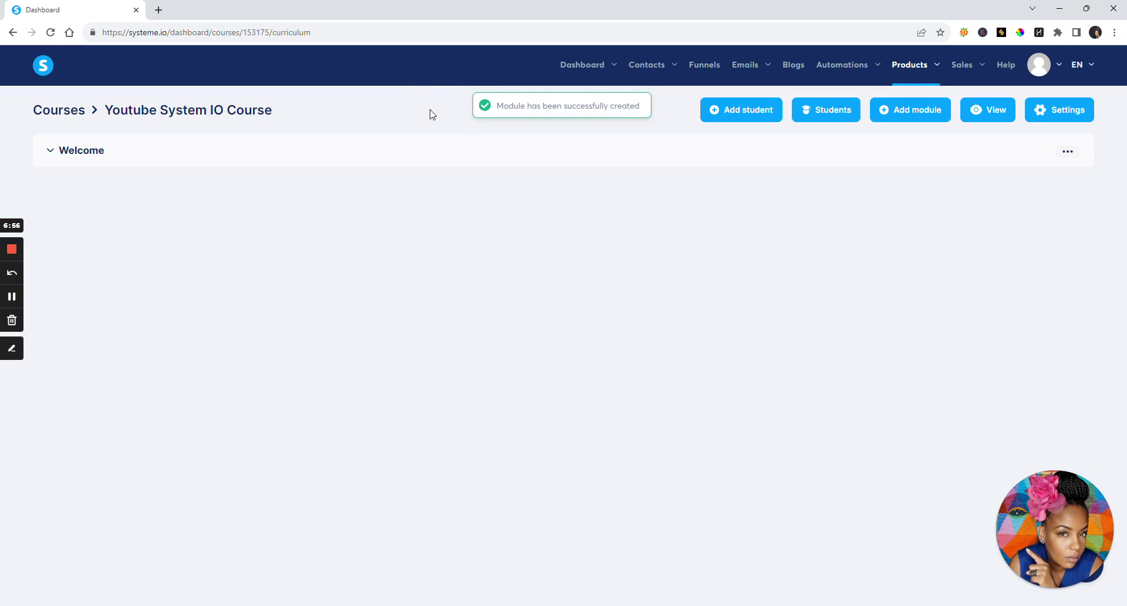
Add a module named "Let's Get Started" to the course curriculum
{"action": "left_click", "coordinate": [903, 113]}
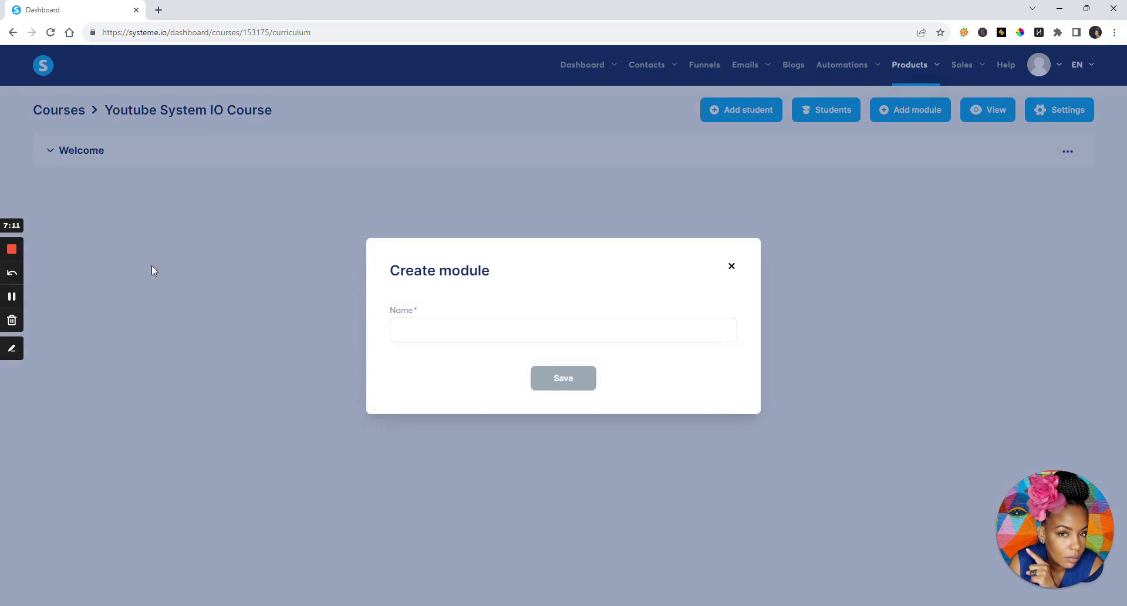
{"action": "left_click", "coordinate": [478, 333]}
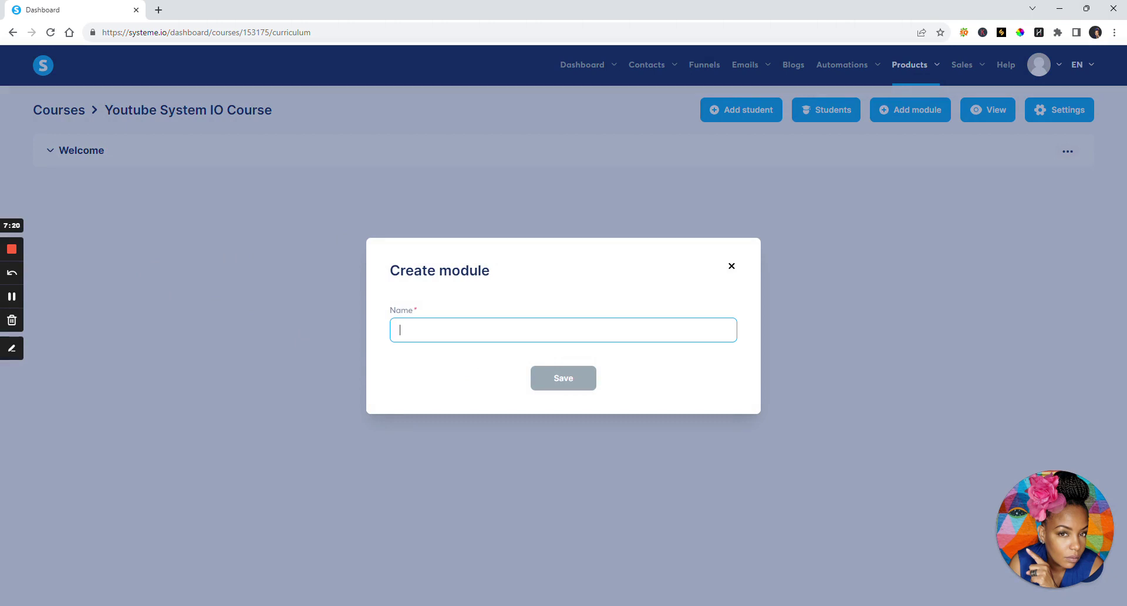
{"action": "type", "text": "Let's Get Started"}
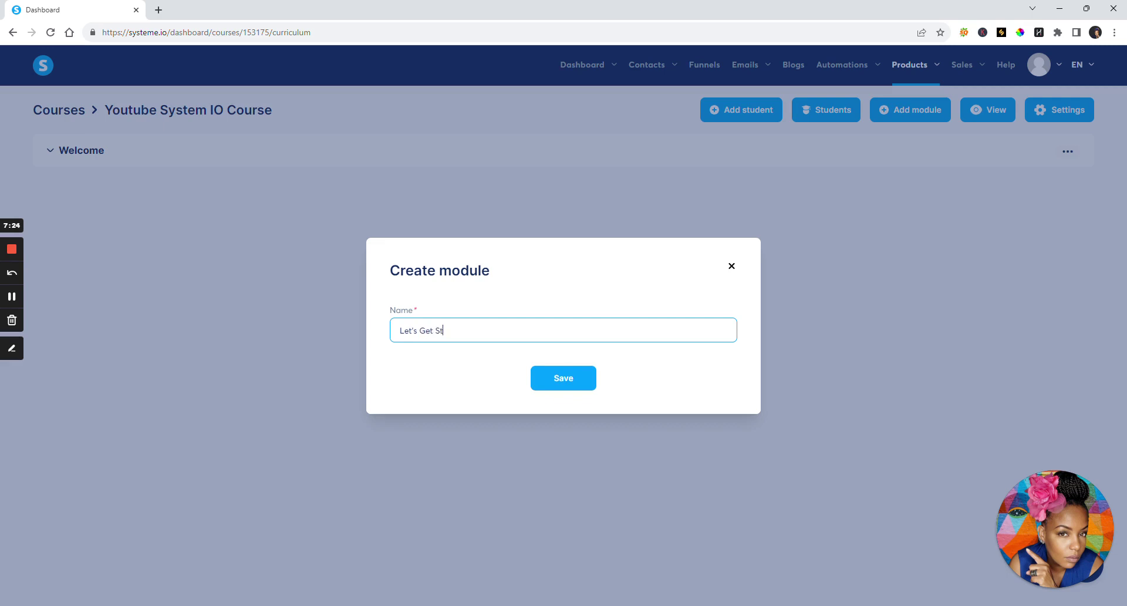
{"action": "left_click", "coordinate": [579, 385]}
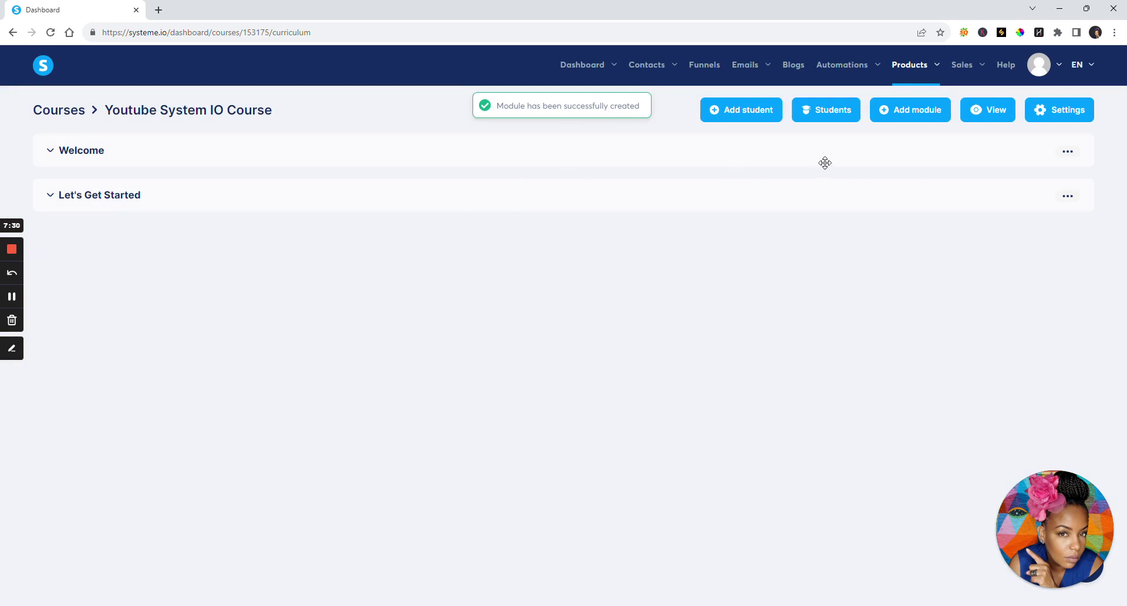
Add a module named "All about Course- What you need to know" to the course curriculum
{"action": "left_click", "coordinate": [936, 114]}
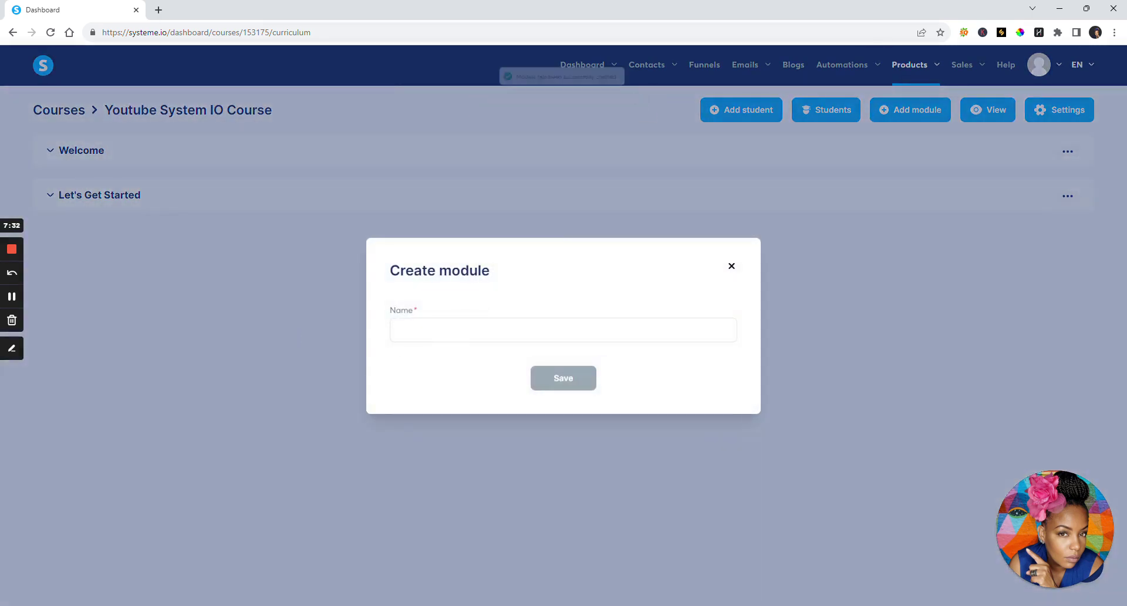
{"action": "type", "text": "A"}
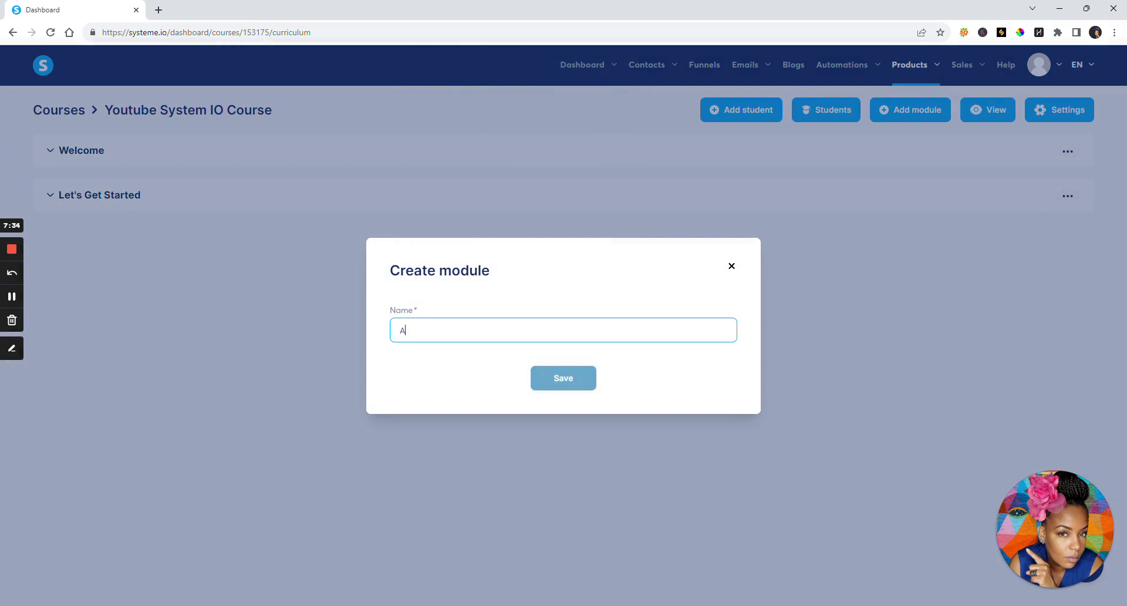
{"action": "type", "text": "ll "}
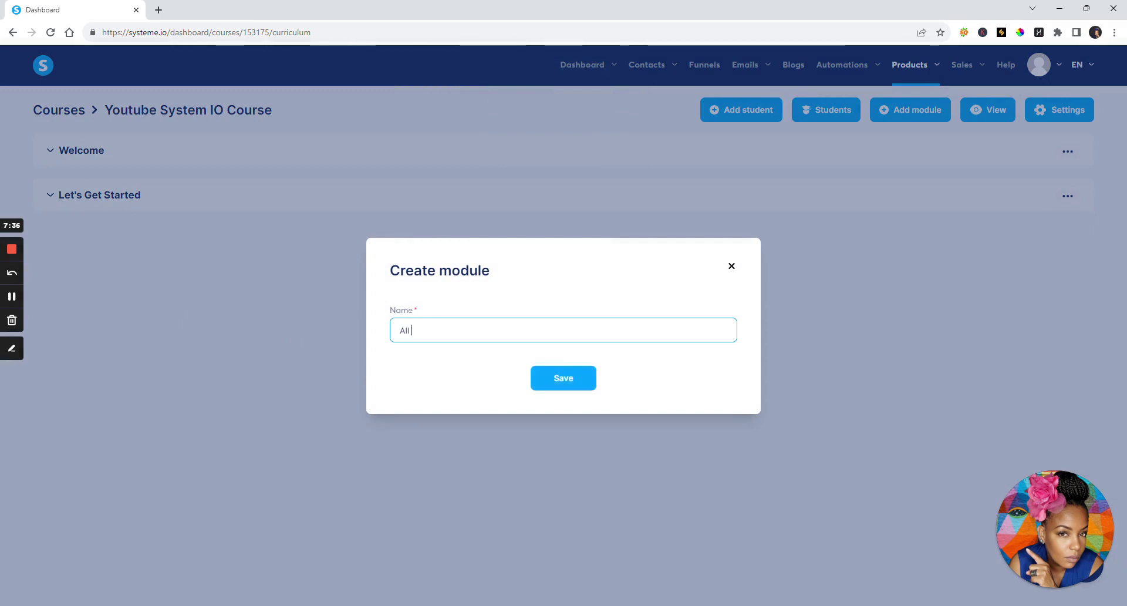
{"action": "type", "text": "about Course- What you need to know"}
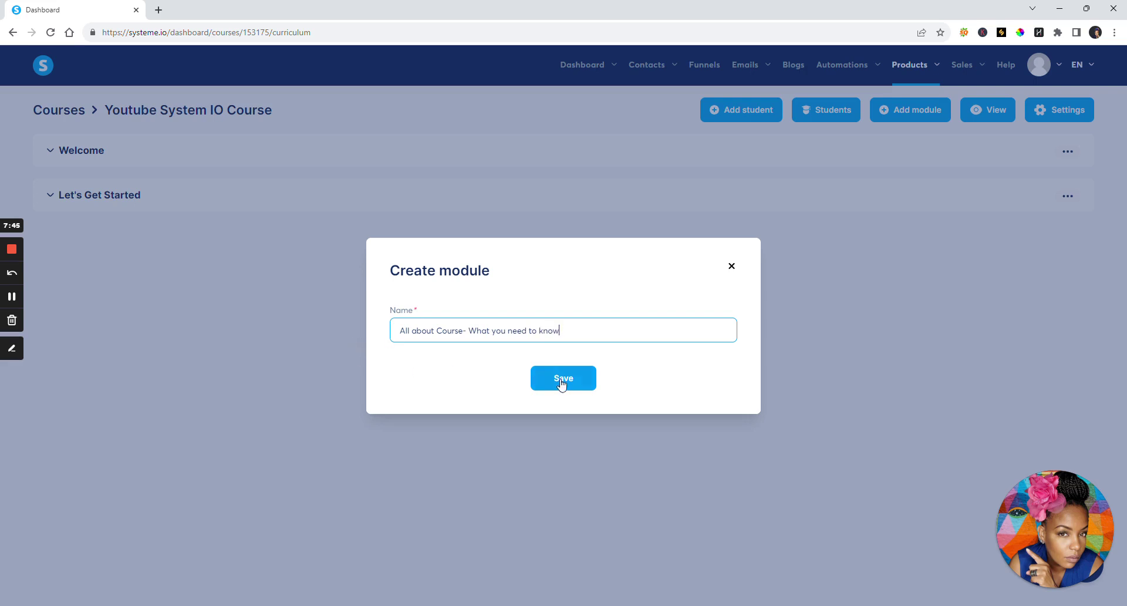
{"action": "left_click", "coordinate": [561, 380]}
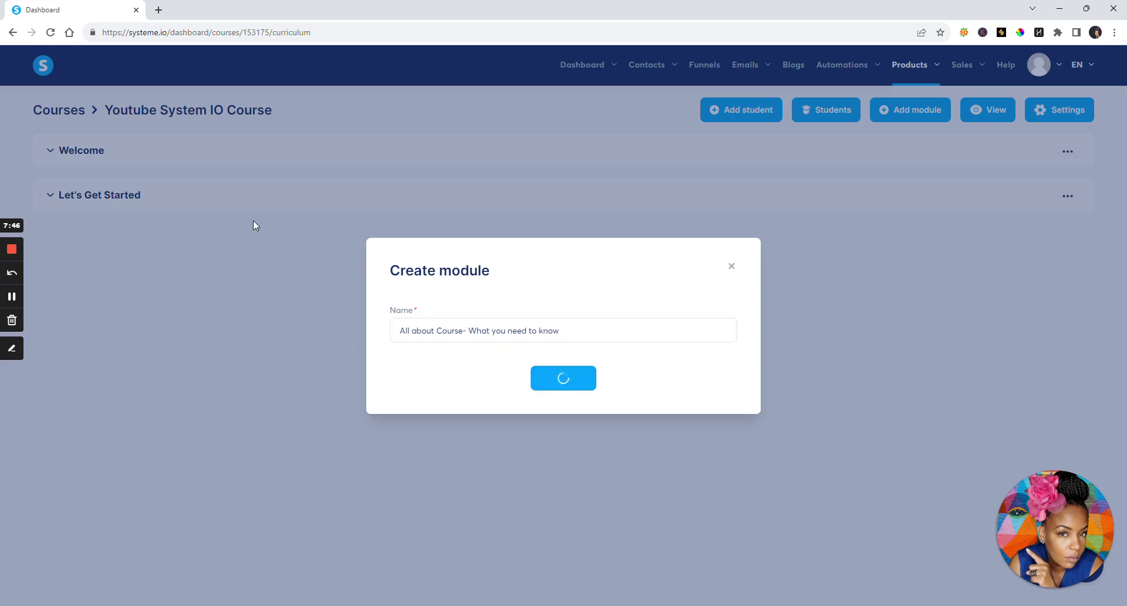
Add a module named "What is Systeme.io" to the course curriculum
{"action": "left_click", "coordinate": [904, 116]}
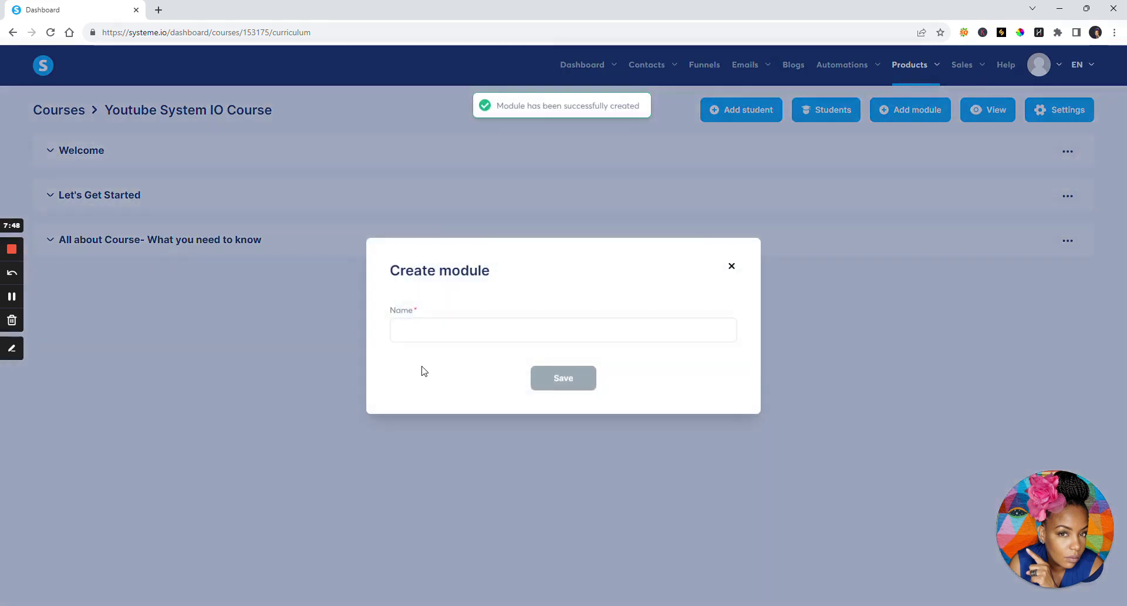
{"action": "type", "text": "What  is Systeme.io"}
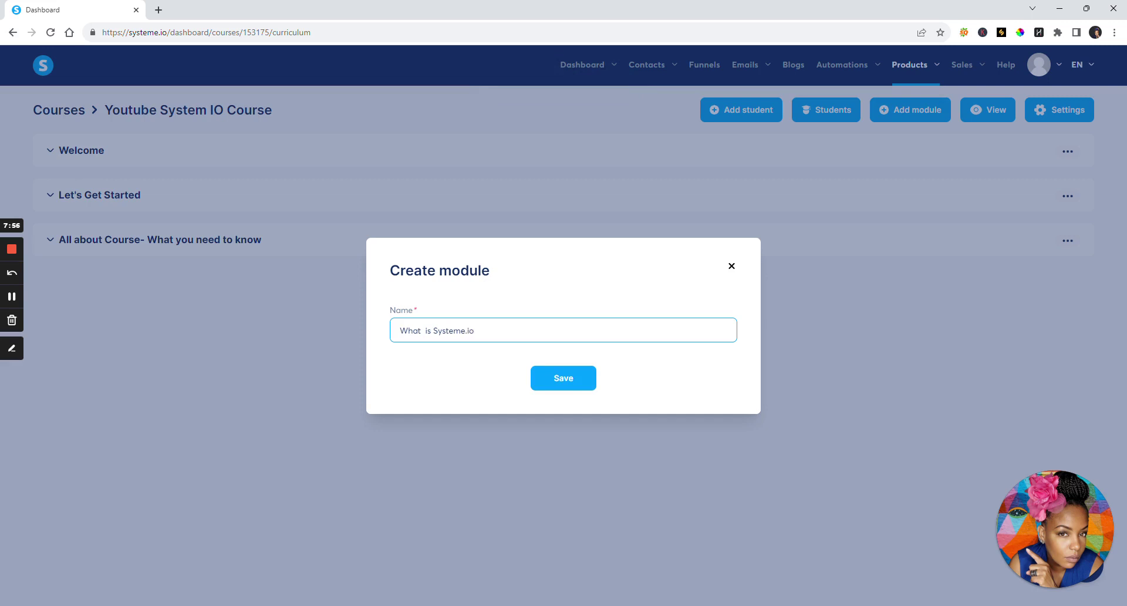
{"action": "left_click", "coordinate": [571, 380]}
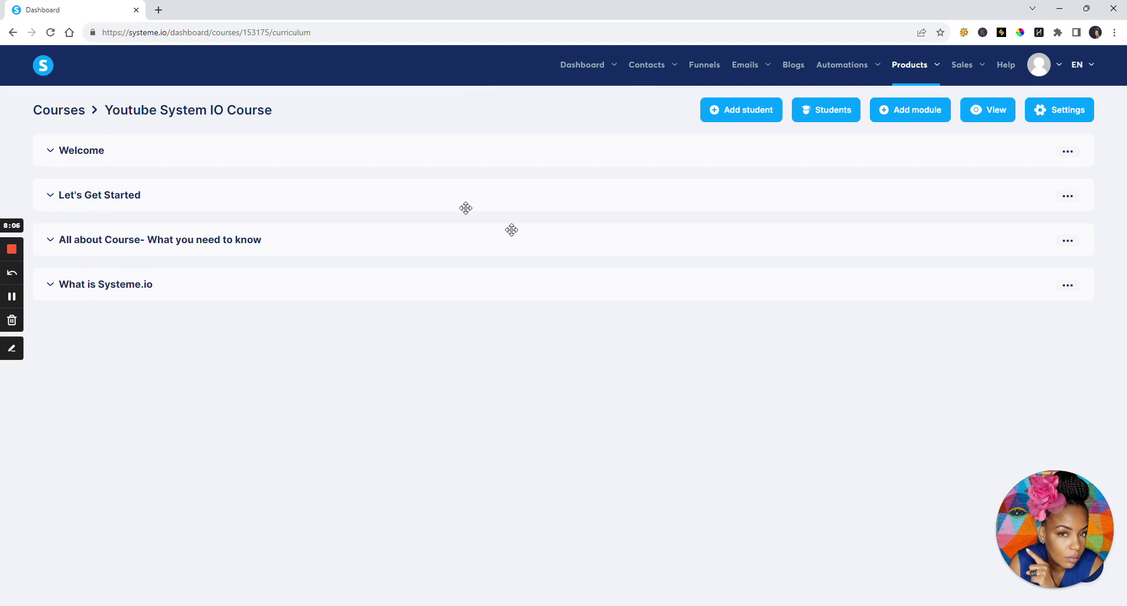
Start a new lecture in the Welcome module and name it "Disclosures and Documents"
{"action": "left_click", "coordinate": [94, 154]}
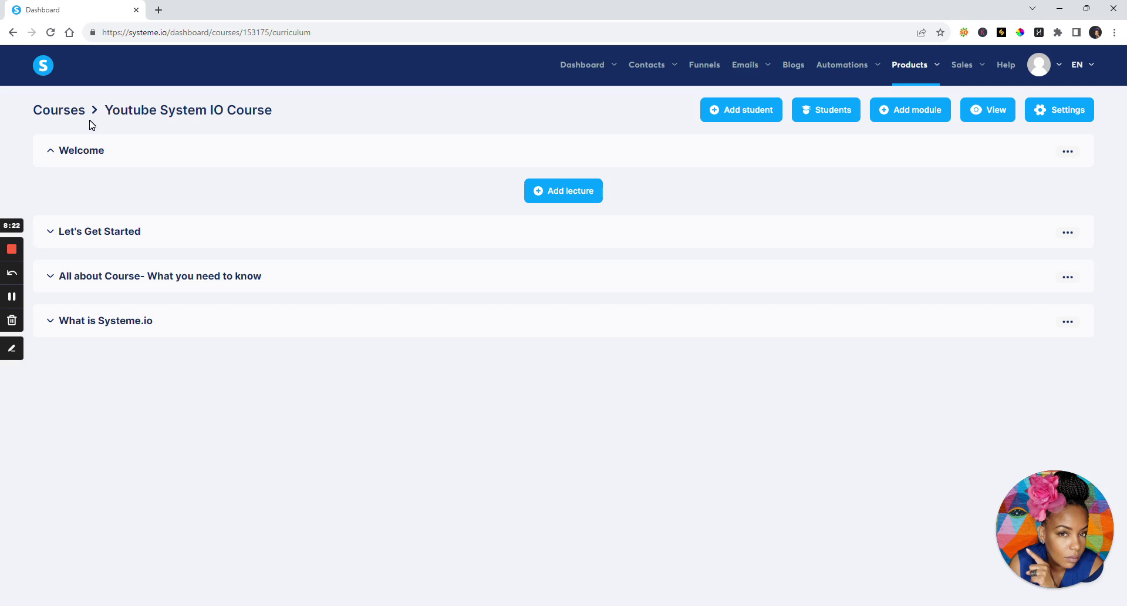
{"action": "left_click", "coordinate": [554, 187]}
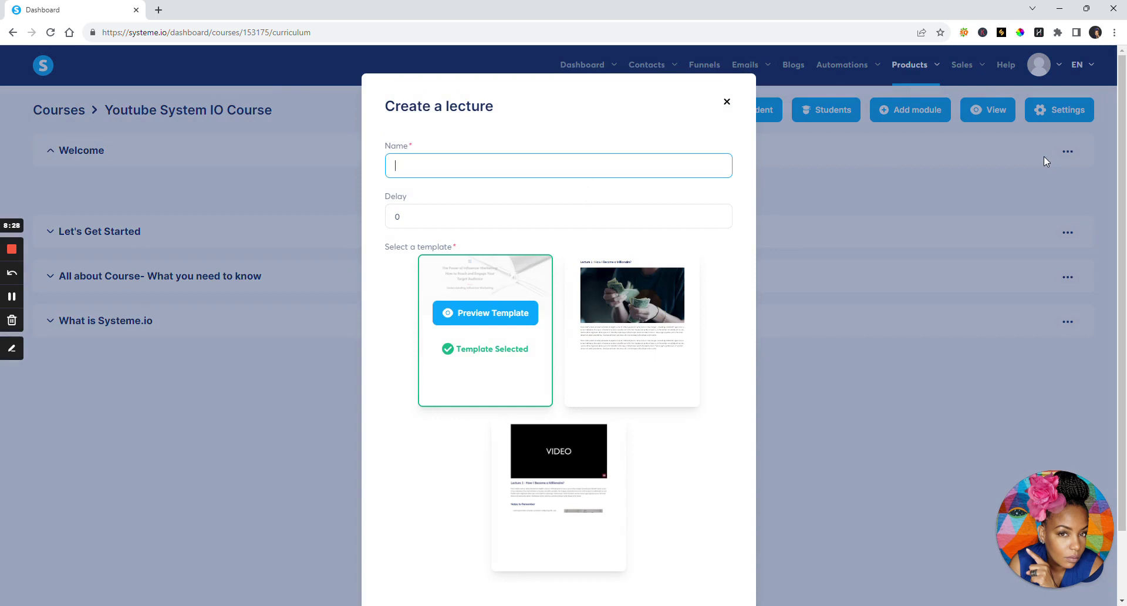
{"action": "type", "text": "Disclosures and Documents"}
Preview the influencer marketing lecture template through to its list of resources, and return to the lecture form
{"action": "left_click", "coordinate": [505, 312]}
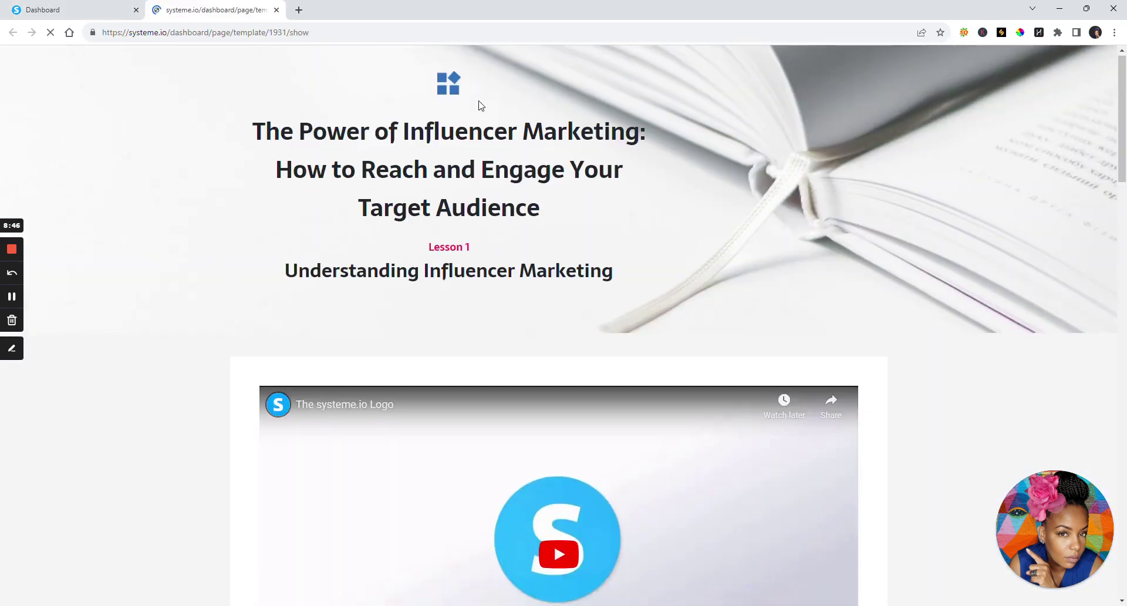
{"action": "scroll", "coordinate": [528, 270], "scroll_direction": "down", "scroll_amount": 5}
{"action": "scroll", "coordinate": [528, 270], "scroll_direction": "down", "scroll_amount": 20}
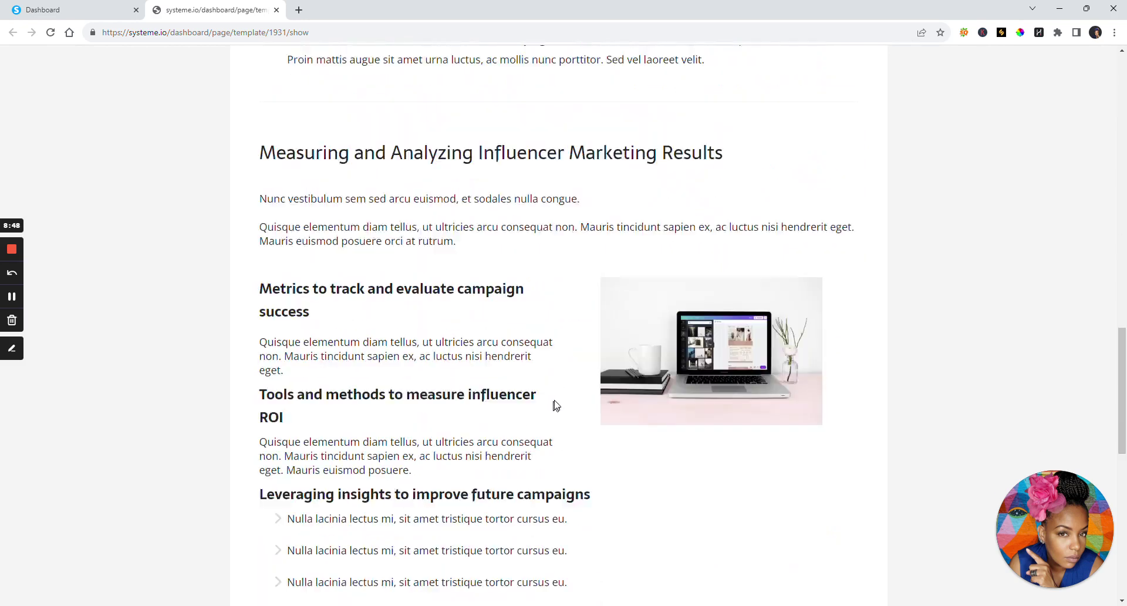
{"action": "scroll", "coordinate": [562, 393], "scroll_direction": "down", "scroll_amount": 5}
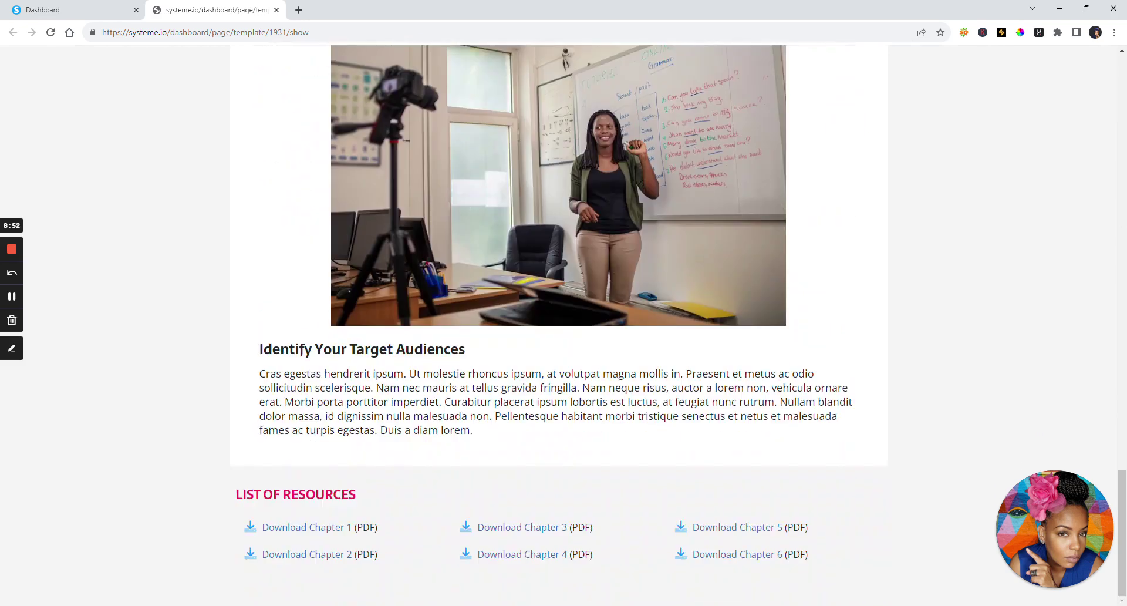
{"action": "left_click", "coordinate": [276, 10]}
Preview the lecture template with the cash-counting photo, including its notes and references, and return to the lecture form
{"action": "mouse_move", "coordinate": [632, 322]}
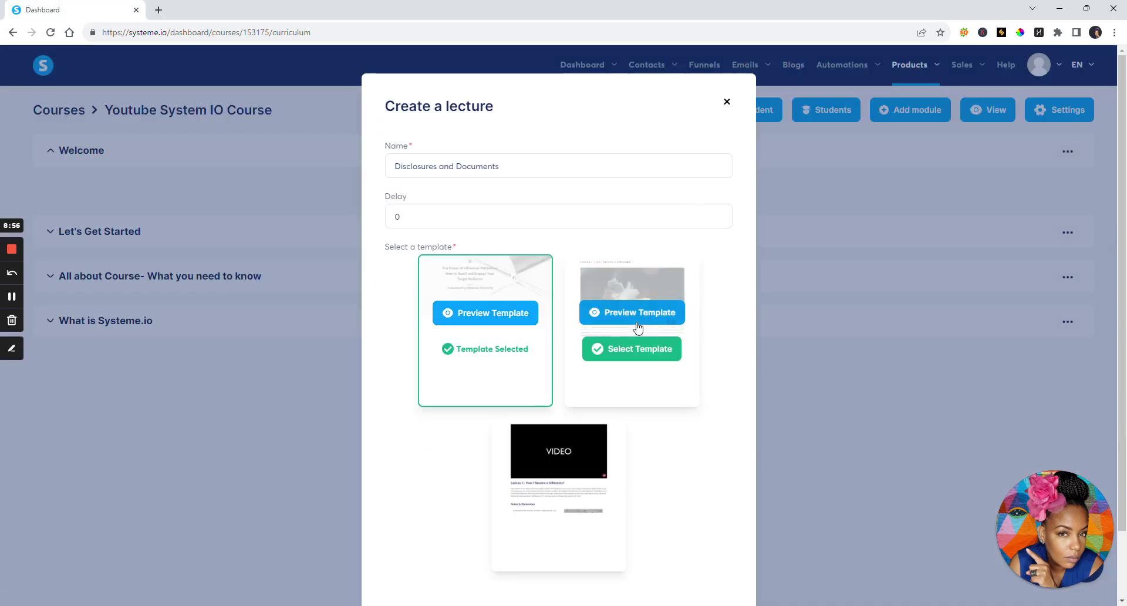
{"action": "left_click", "coordinate": [639, 325]}
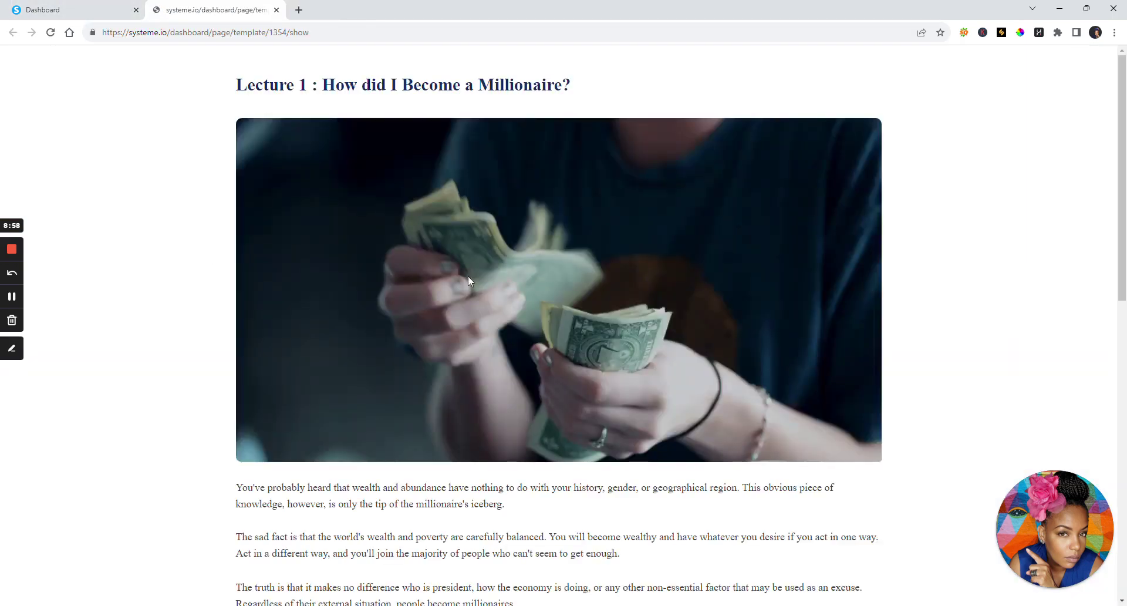
{"action": "scroll", "coordinate": [467, 276], "scroll_direction": "down", "scroll_amount": 10}
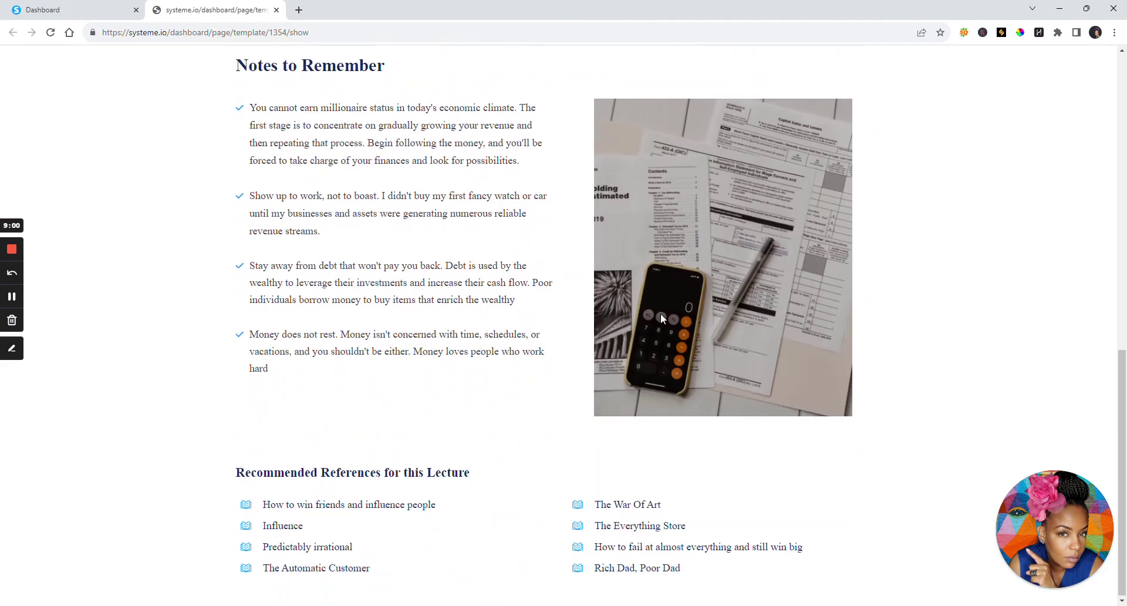
{"action": "scroll", "coordinate": [417, 54], "scroll_direction": "up", "scroll_amount": 7}
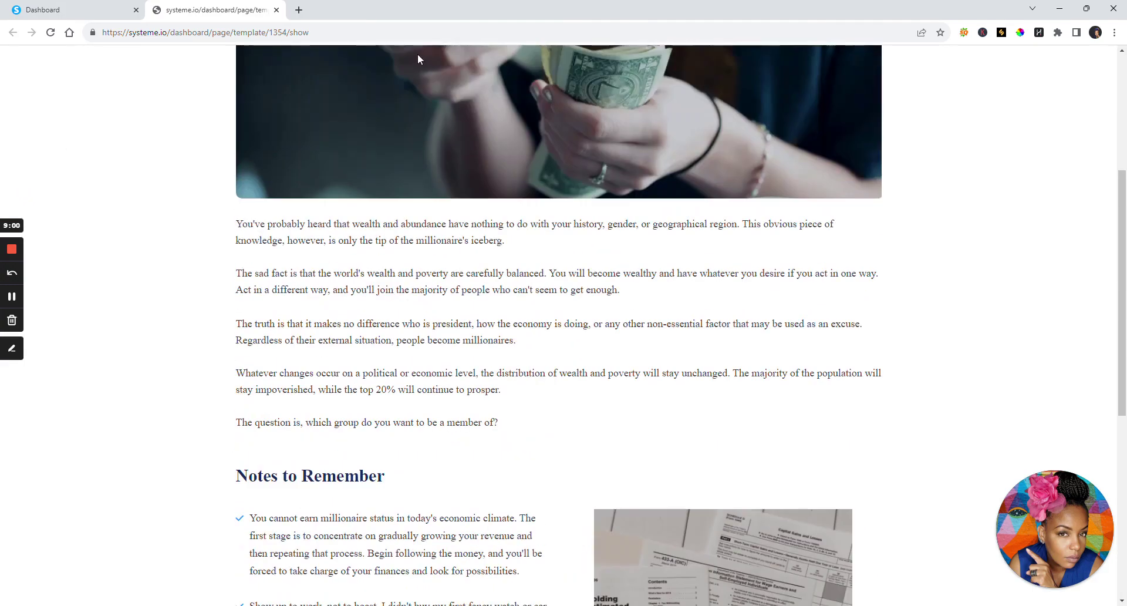
{"action": "left_click", "coordinate": [276, 10]}
Preview the lecture template that opens with a video, including its notes and references, and return to the lecture form
{"action": "mouse_move", "coordinate": [548, 521]}
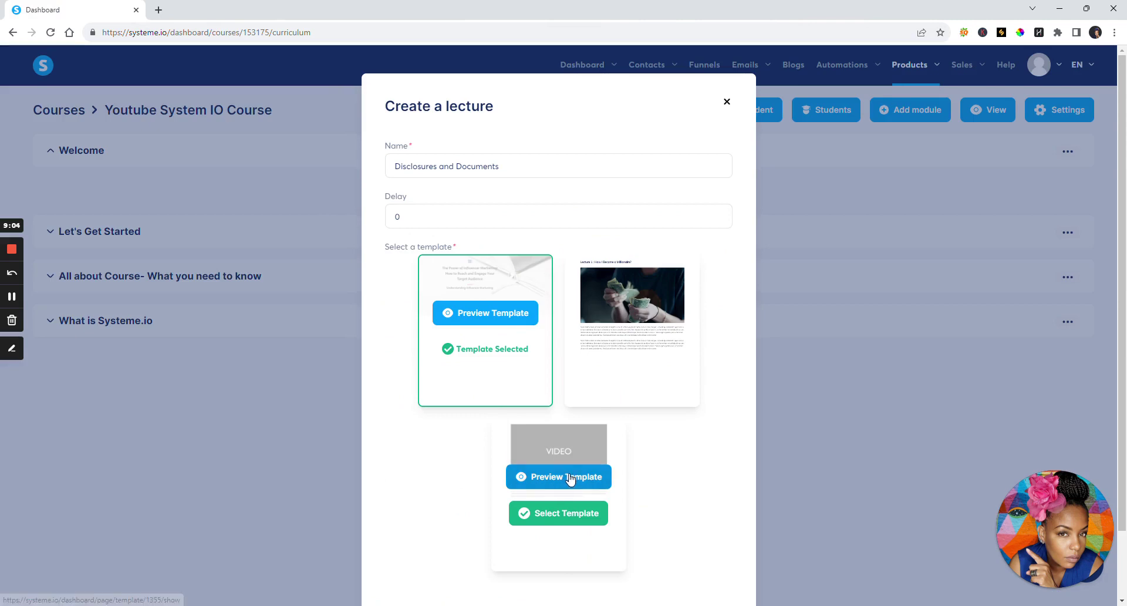
{"action": "left_click", "coordinate": [590, 476]}
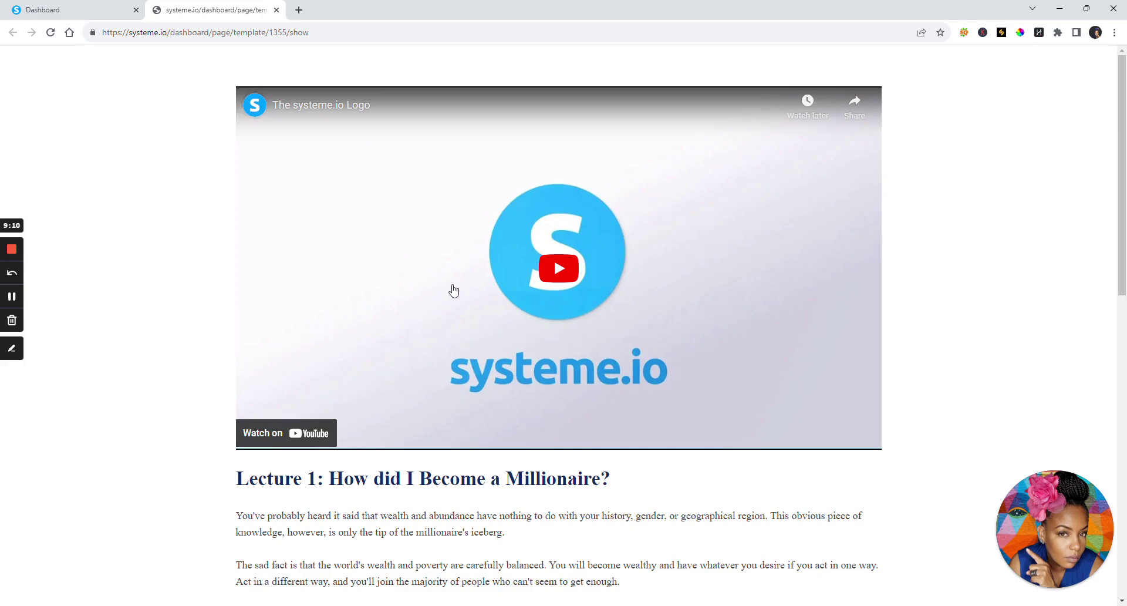
{"action": "scroll", "coordinate": [430, 233], "scroll_direction": "down", "scroll_amount": 10}
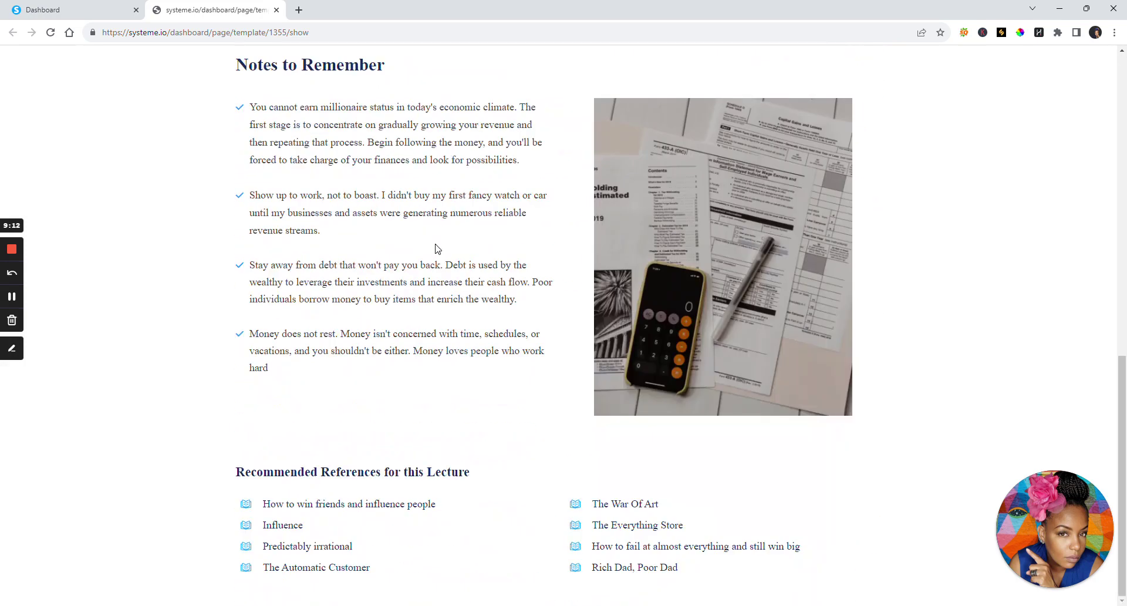
{"action": "scroll", "coordinate": [434, 248], "scroll_direction": "up", "scroll_amount": 10}
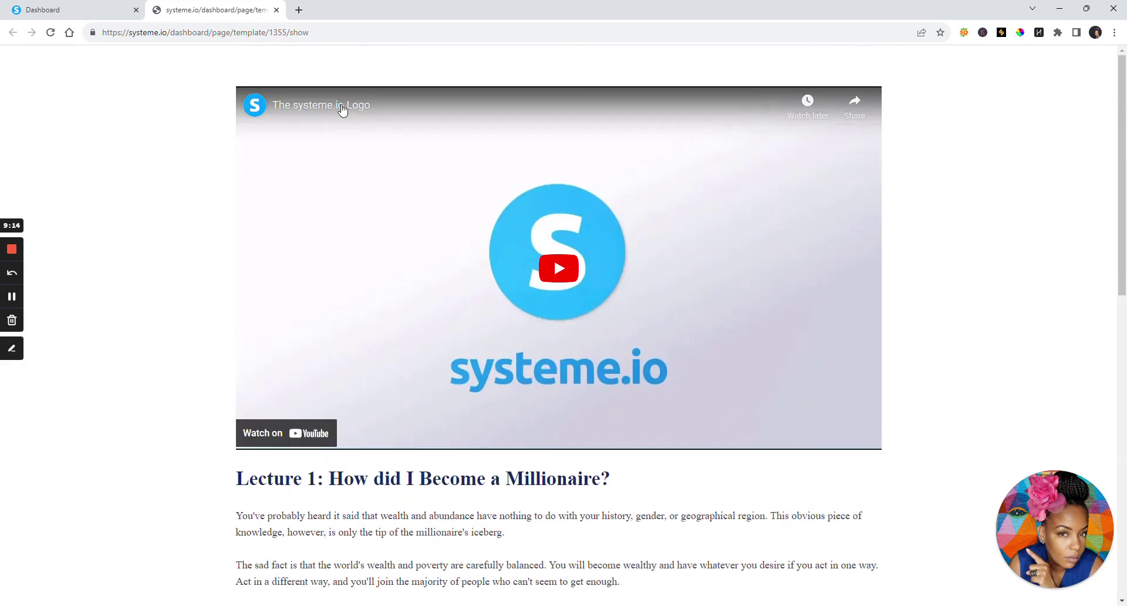
{"action": "left_click", "coordinate": [276, 10]}
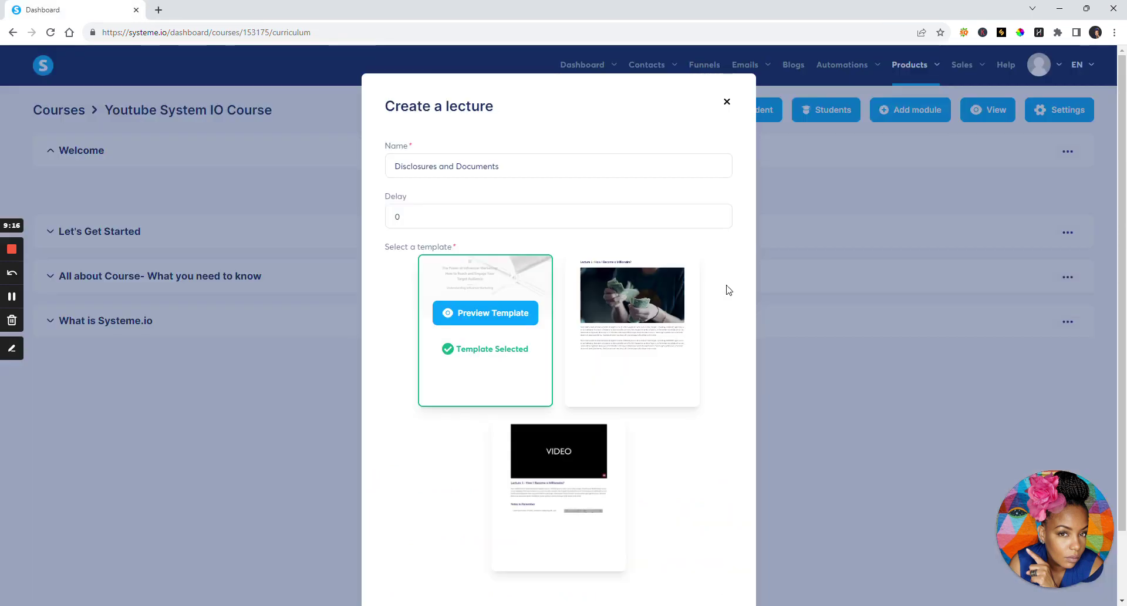
Choose the template with the cash-counting photo for the Disclosures and Documents lecture and save the lecture
{"action": "left_click", "coordinate": [643, 349]}
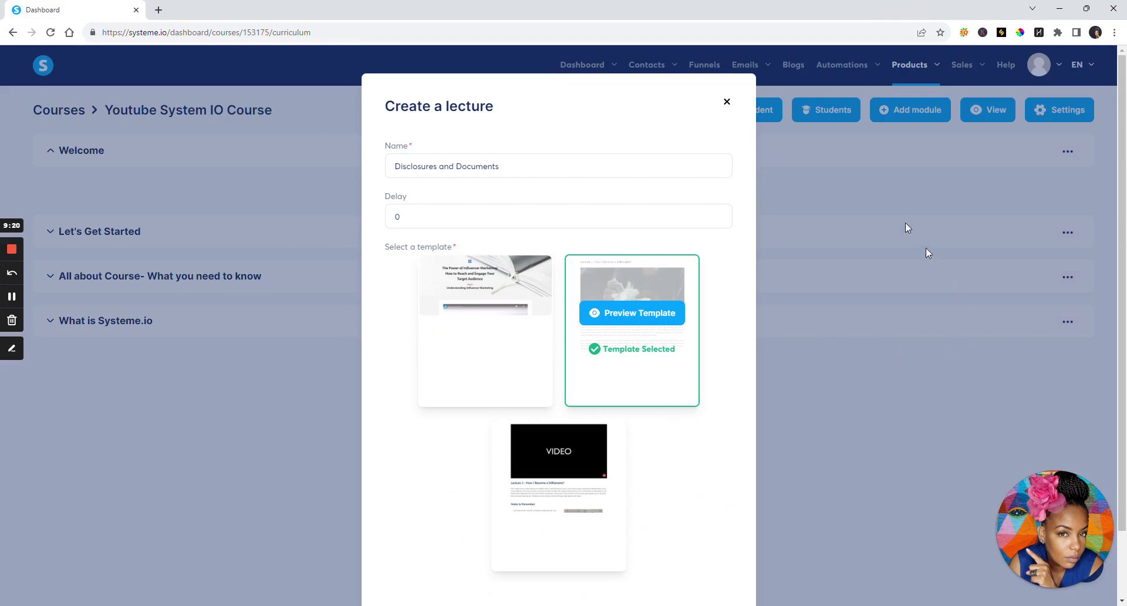
{"action": "scroll", "coordinate": [714, 428], "scroll_direction": "down", "scroll_amount": 2}
{"action": "left_click", "coordinate": [570, 552]}
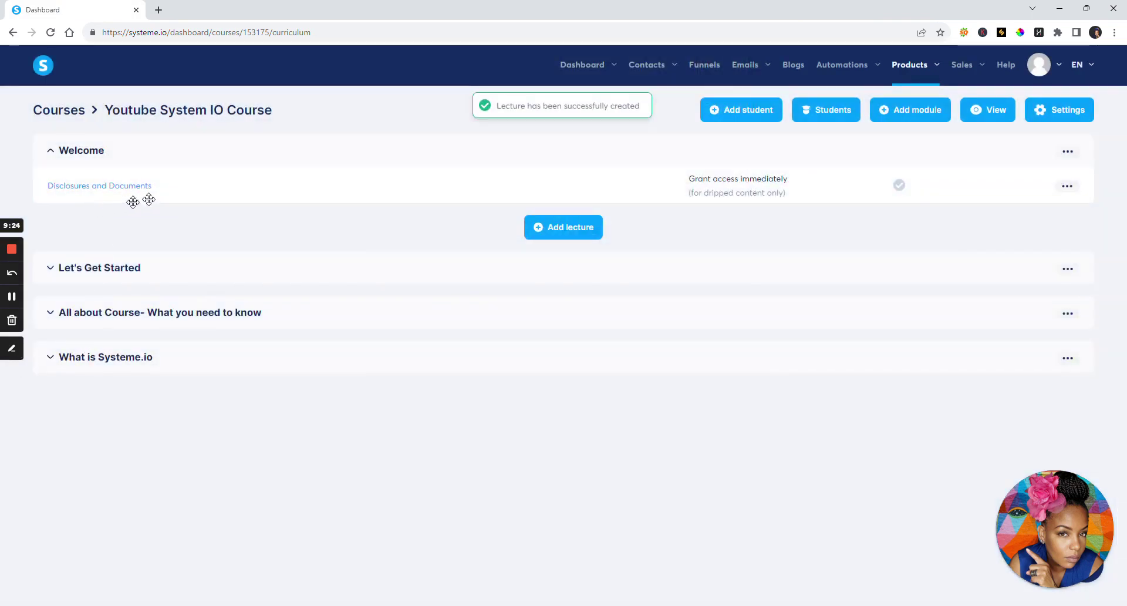
Open the Disclosures and Documents lecture for editing and replace its headline with "Lesson 1: Disclaimers and more"
{"action": "left_click", "coordinate": [88, 187]}
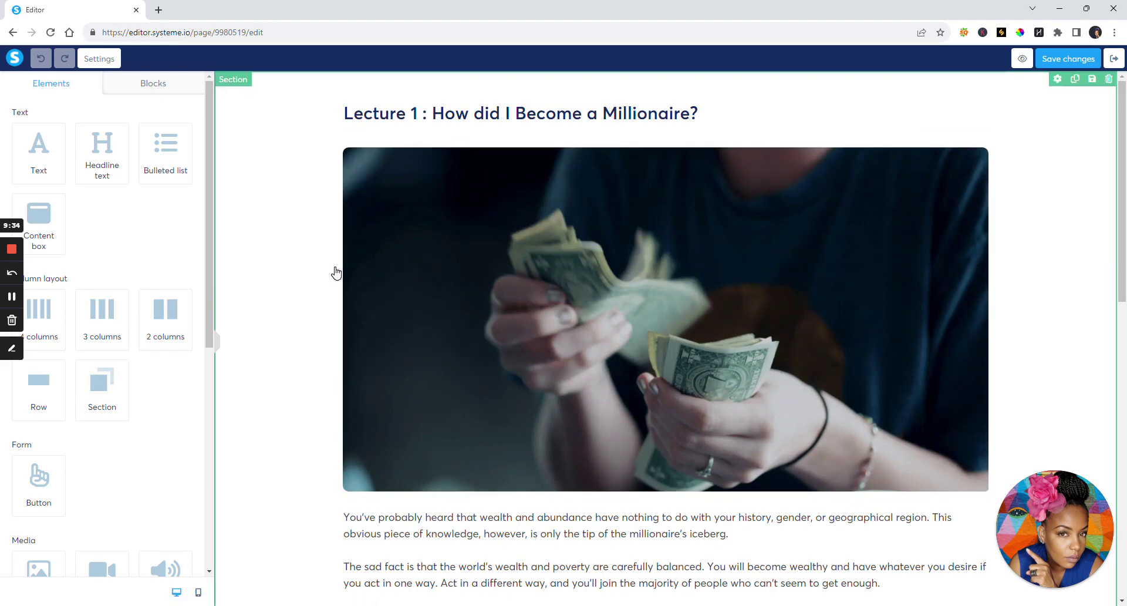
{"action": "left_click", "coordinate": [387, 114]}
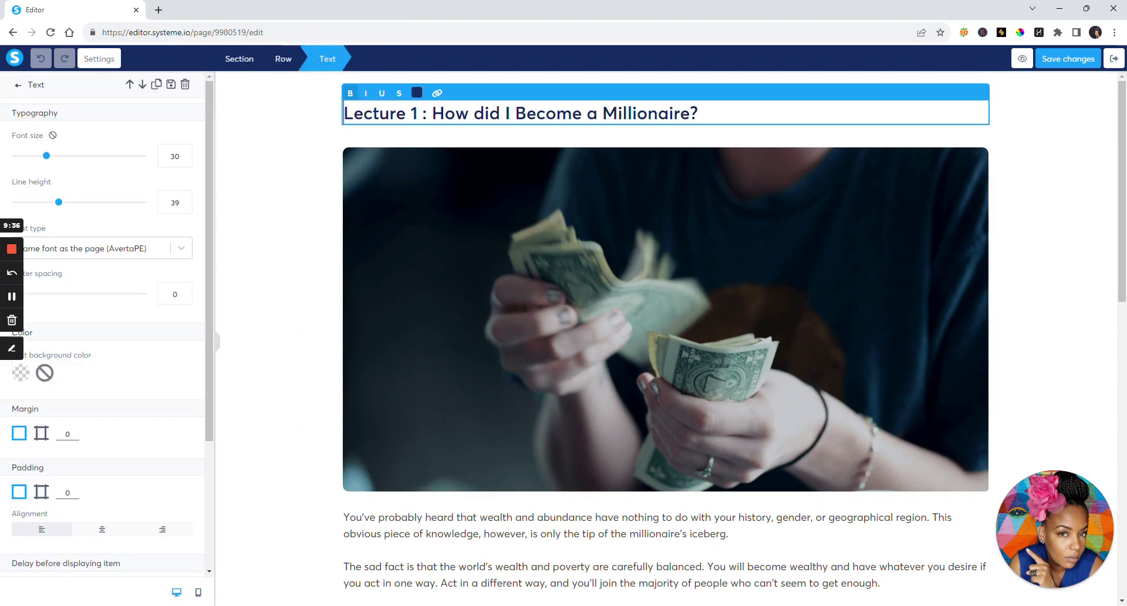
{"action": "left_click", "coordinate": [689, 114]}
{"action": "left_click_drag", "start_coordinate": [698, 113], "coordinate": [345, 113]}
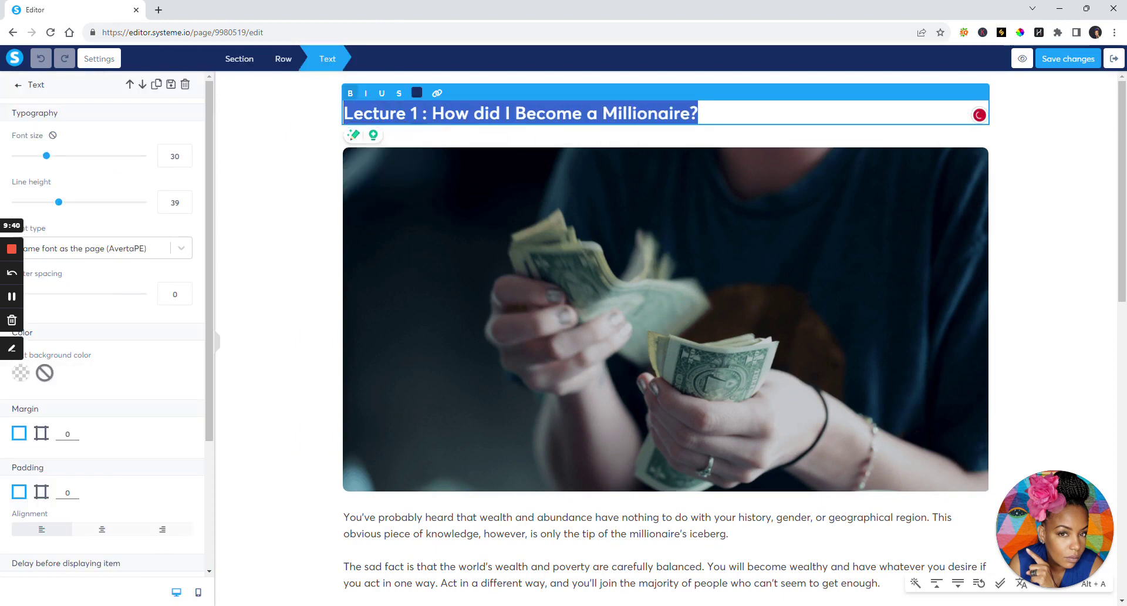
{"action": "type", "text": "Lesson 1"}
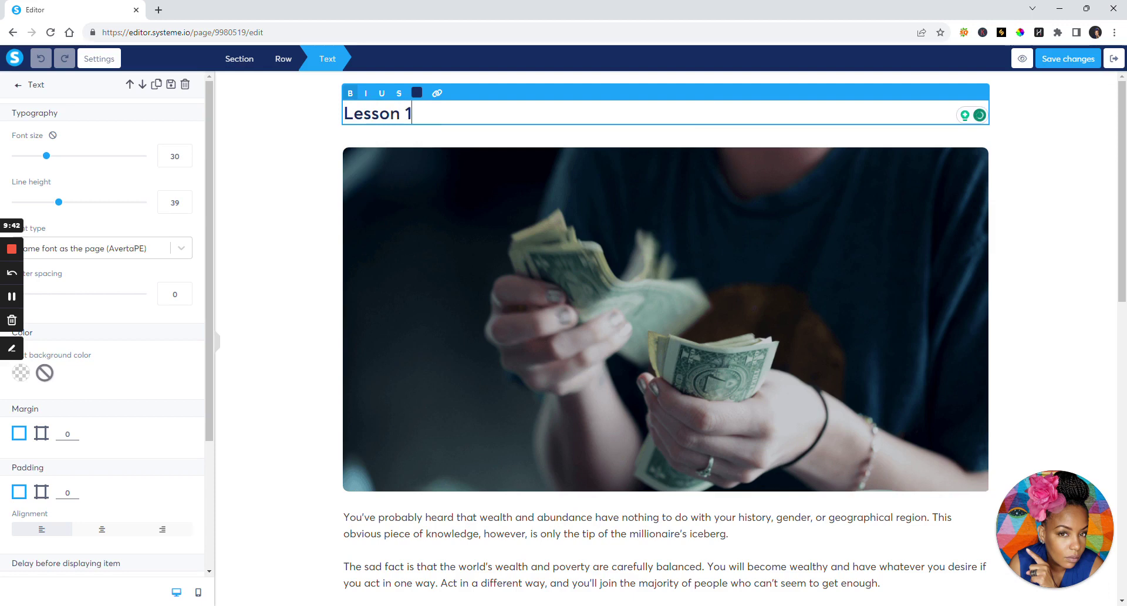
{"action": "type", "text": ": Disclaimer"}
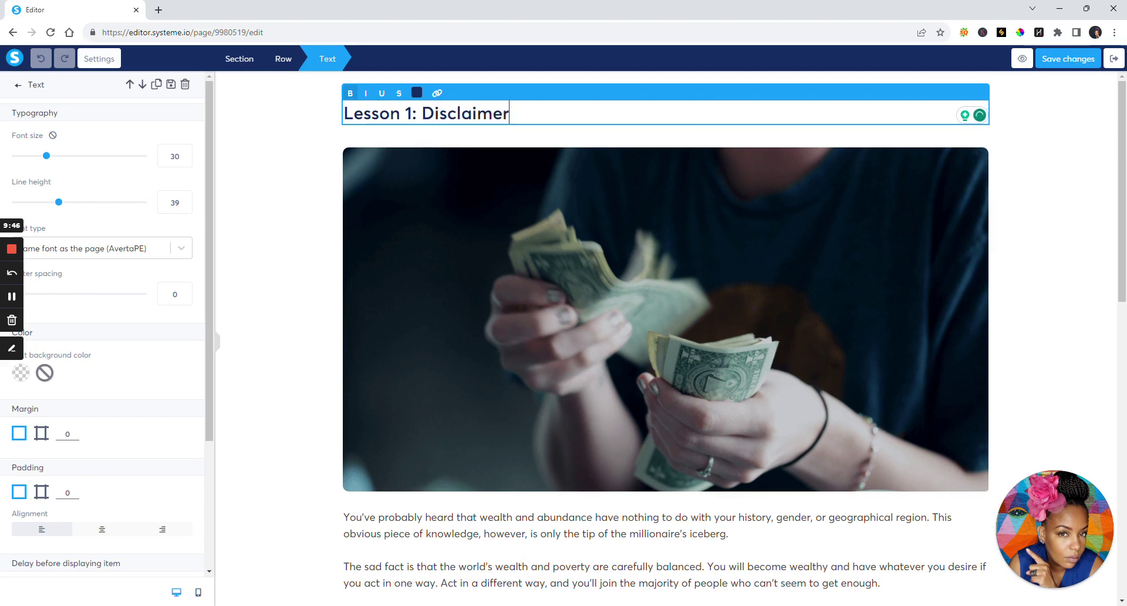
{"action": "type", "text": "s and more"}
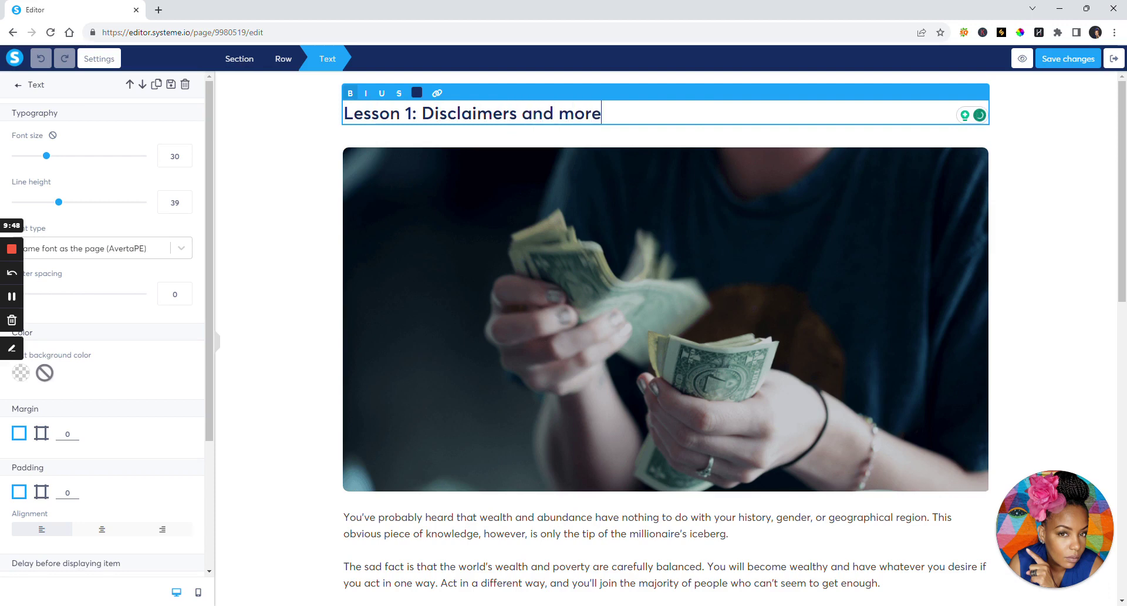
{"action": "left_click", "coordinate": [520, 262]}
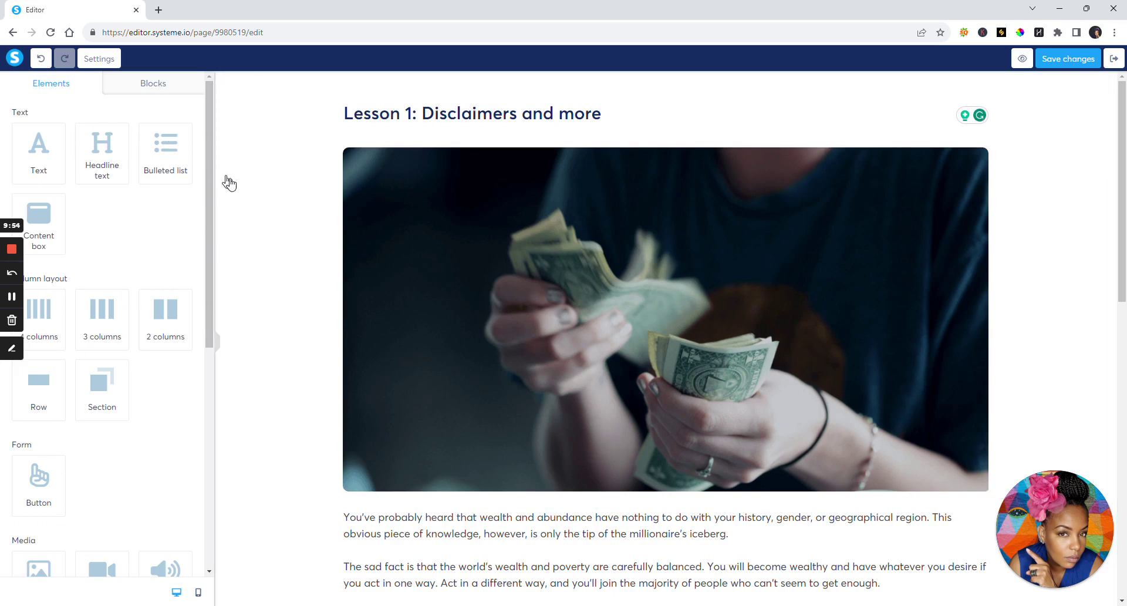
Replace the cash-counting photo below the headline with MASTERRESELLRIGHTS1.jpeg from the stored images
{"action": "left_click_drag", "start_coordinate": [213, 186], "coordinate": [215, 26]}
{"action": "left_click", "coordinate": [452, 183]}
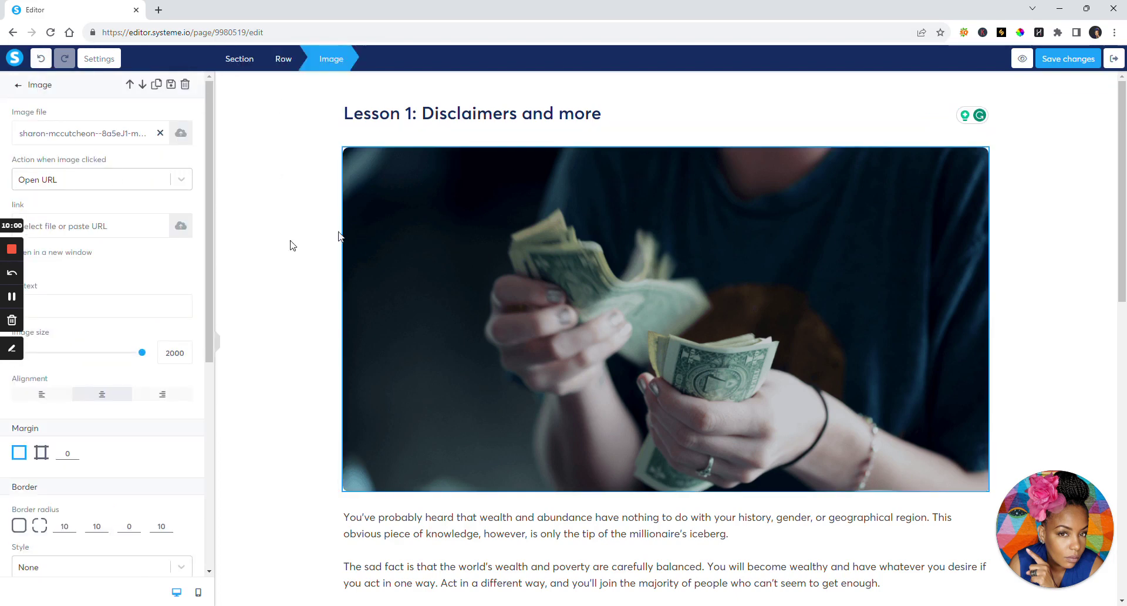
{"action": "left_click", "coordinate": [180, 134]}
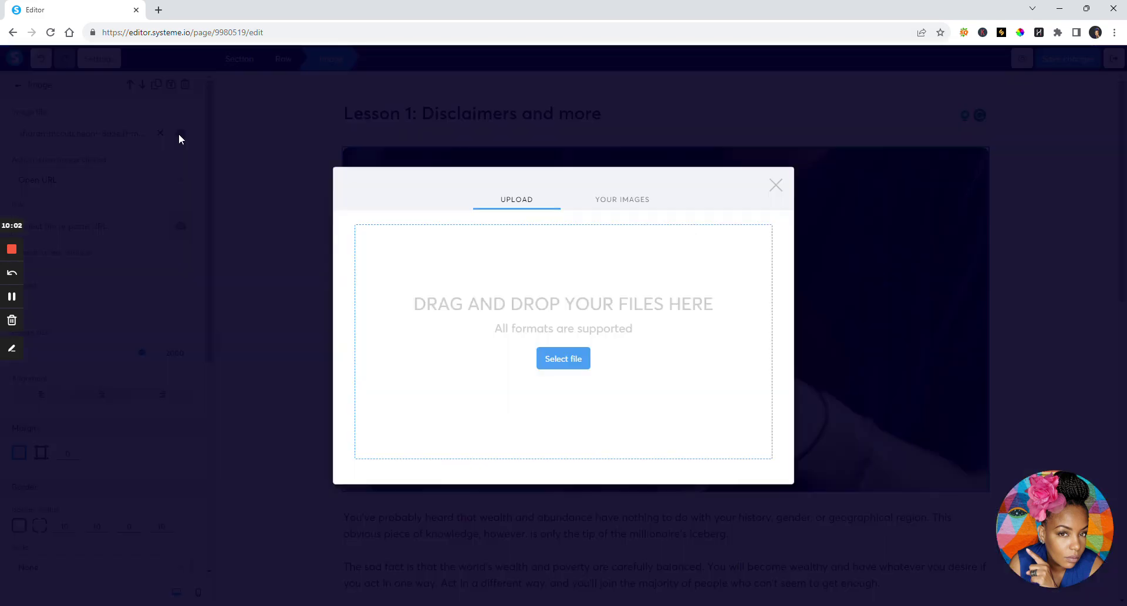
{"action": "left_click", "coordinate": [672, 202]}
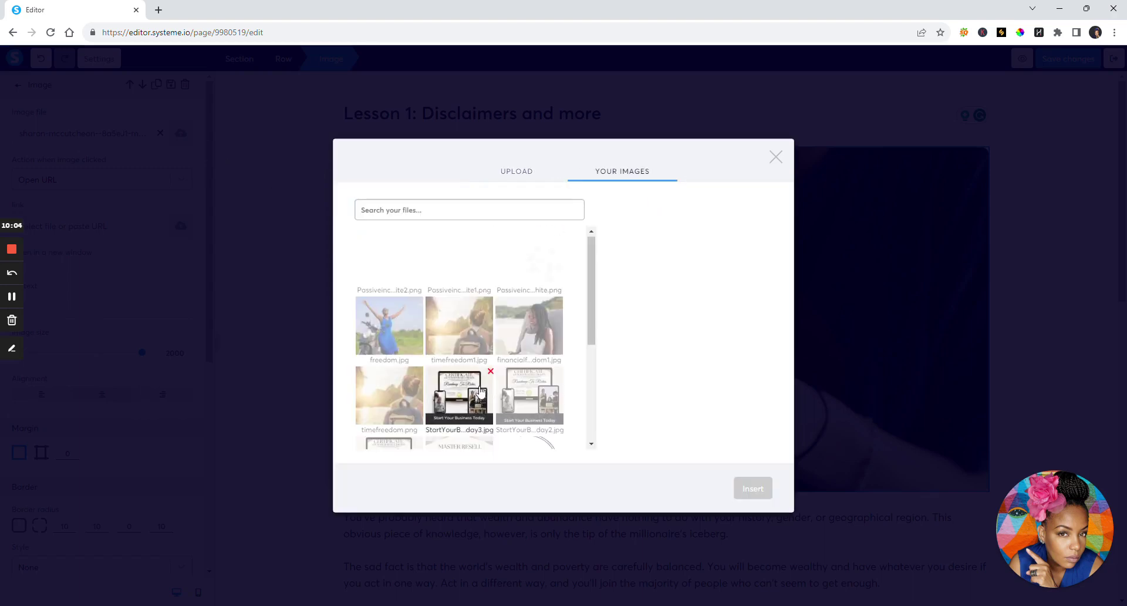
{"action": "scroll", "coordinate": [484, 387], "scroll_direction": "down", "scroll_amount": 5}
{"action": "scroll", "coordinate": [484, 387], "scroll_direction": "down", "scroll_amount": 1}
{"action": "left_click", "coordinate": [480, 403]}
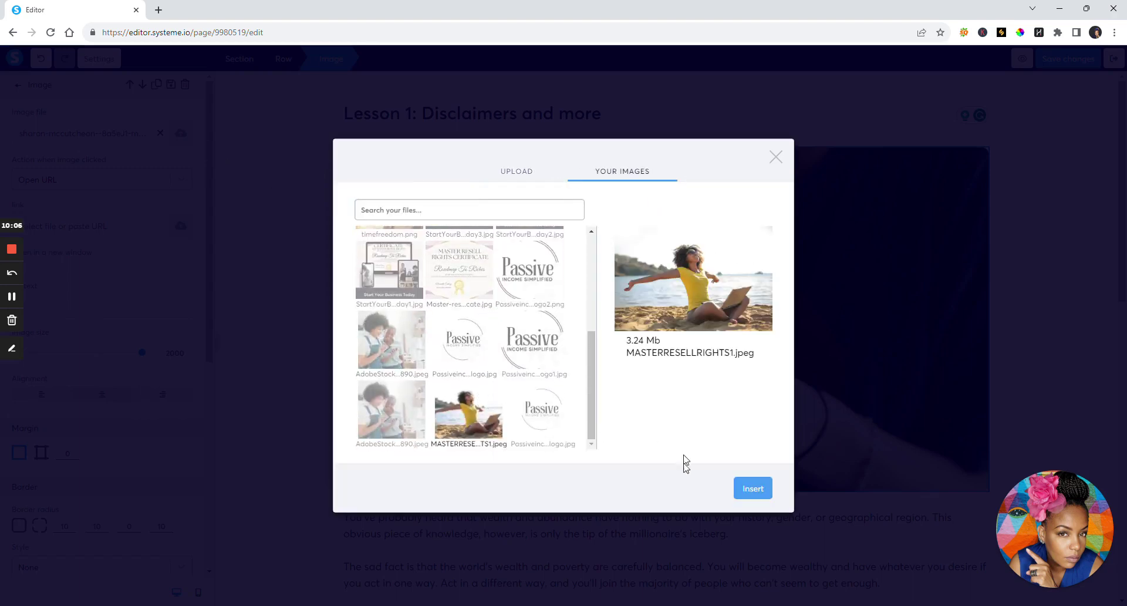
{"action": "left_click", "coordinate": [751, 488]}
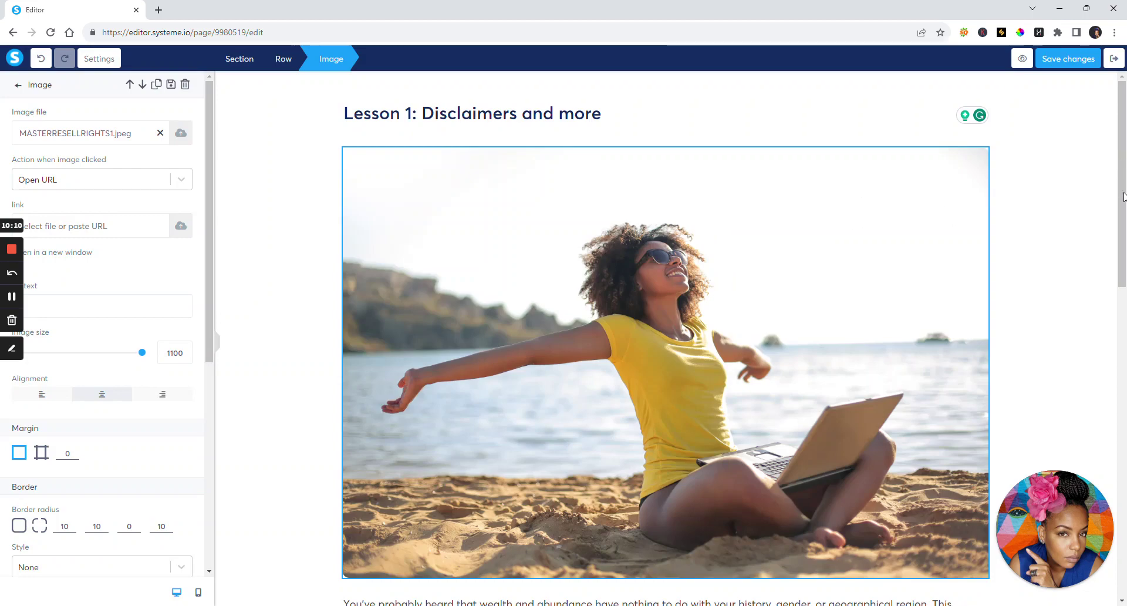
Delete the text block directly below the beach photo, starting with "You've probably heard that wealth"
{"action": "left_click", "coordinate": [1121, 169]}
{"action": "scroll", "coordinate": [1117, 328], "scroll_direction": "down", "scroll_amount": 2}
{"action": "scroll", "coordinate": [1114, 328], "scroll_direction": "down", "scroll_amount": 4}
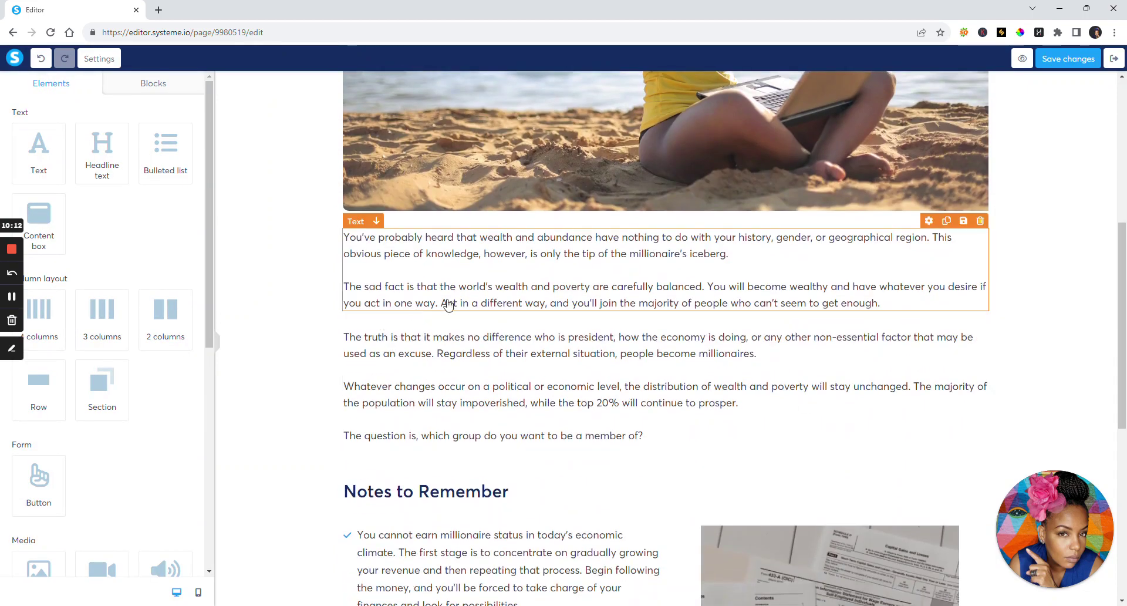
{"action": "left_click", "coordinate": [496, 273]}
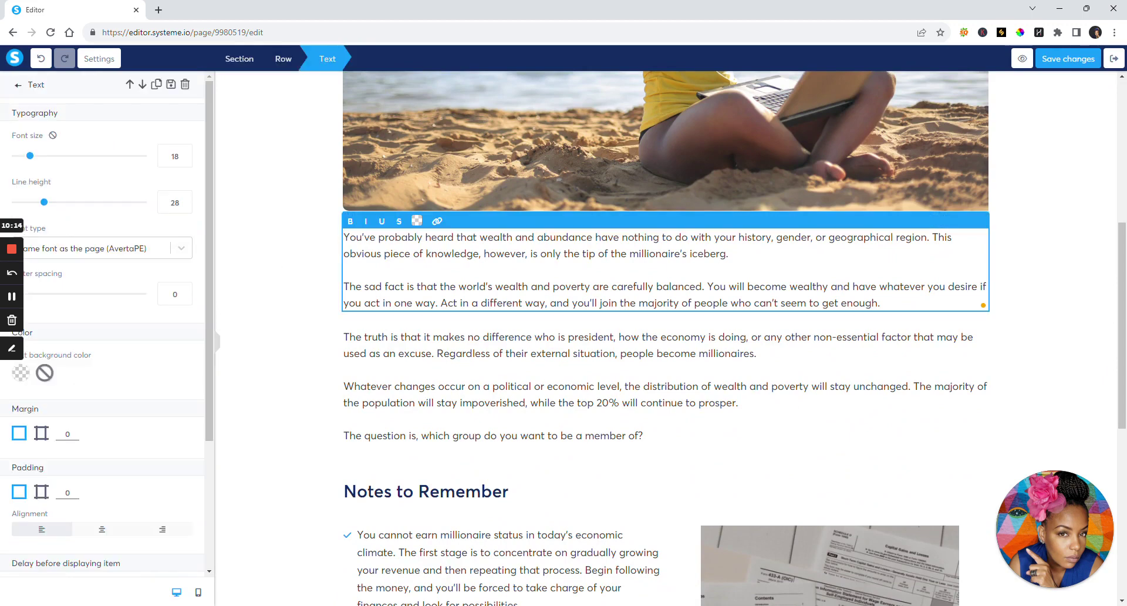
{"action": "left_click", "coordinate": [1050, 265]}
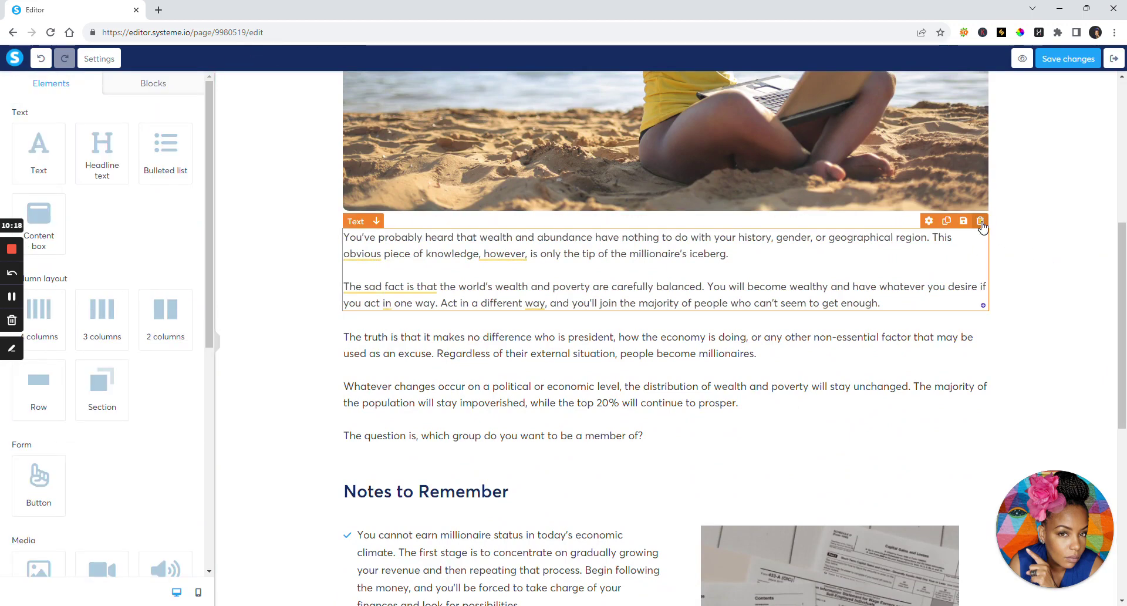
{"action": "left_click", "coordinate": [980, 221]}
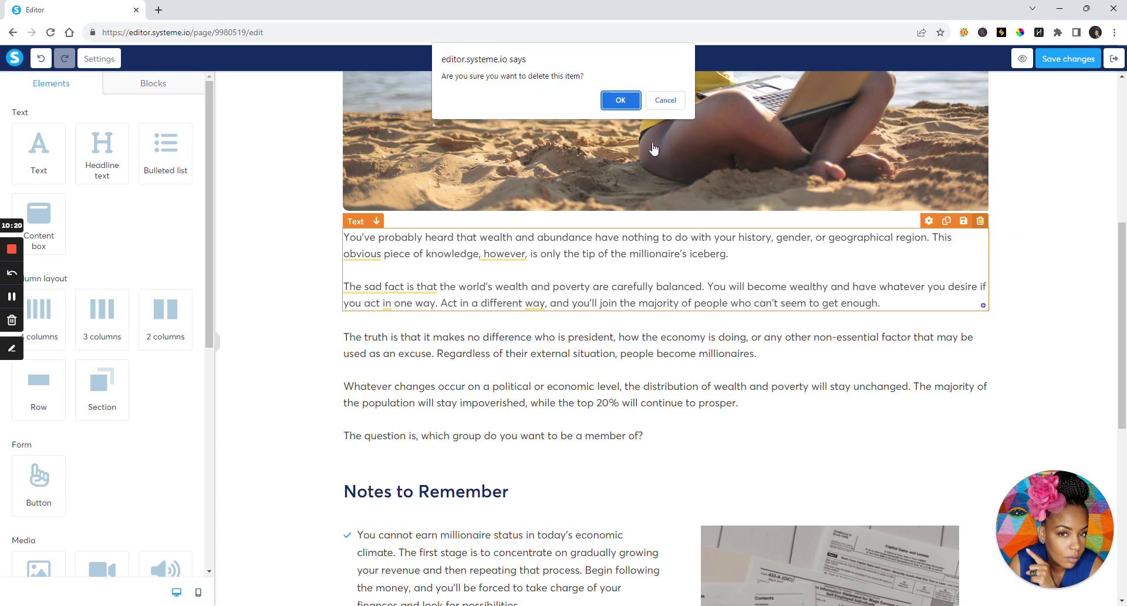
{"action": "left_click", "coordinate": [620, 100]}
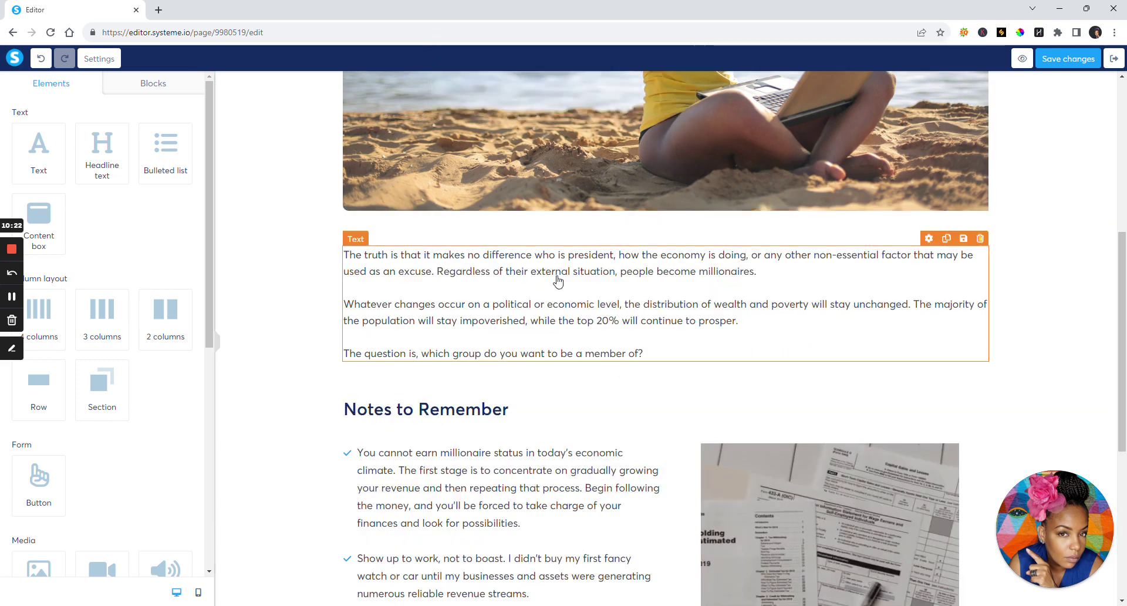
Slightly increase the font size of the text block starting with "The truth is that it makes no difference"
{"action": "left_click", "coordinate": [668, 353]}
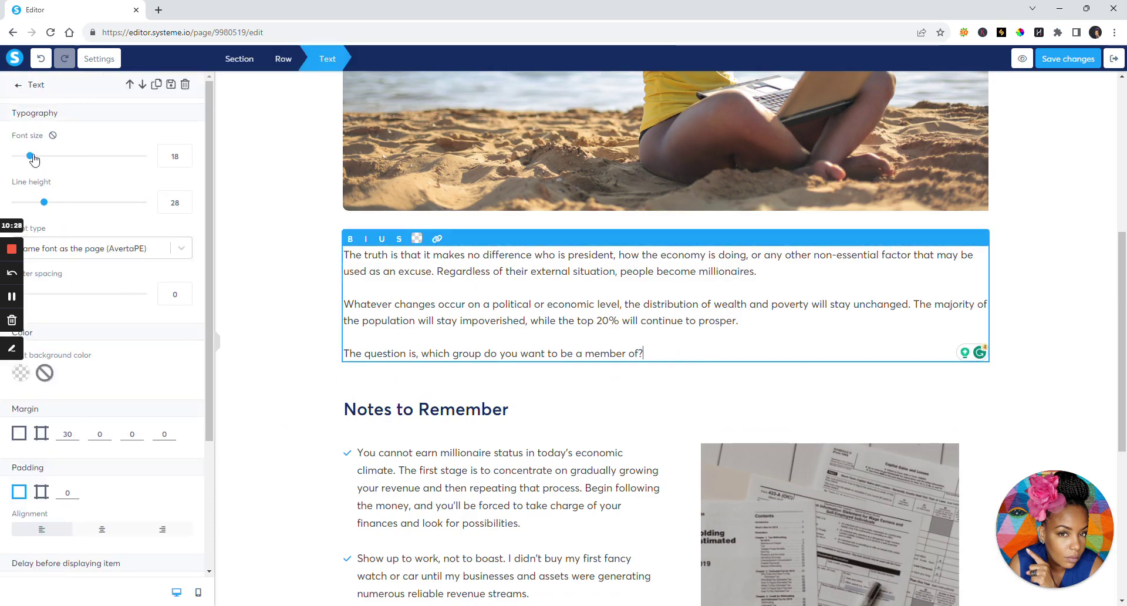
{"action": "mouse_move", "coordinate": [31, 157]}
{"action": "left_mouse_down"}
{"action": "mouse_move", "coordinate": [92, 156]}
{"action": "mouse_move", "coordinate": [36, 156]}
{"action": "left_mouse_up"}
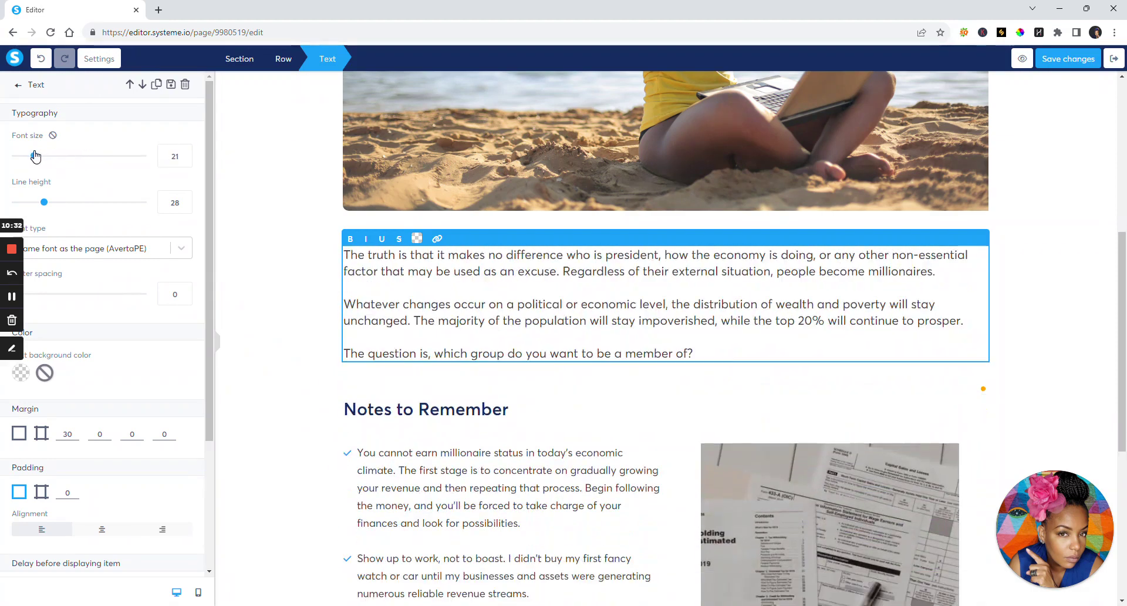
{"action": "left_click", "coordinate": [382, 372]}
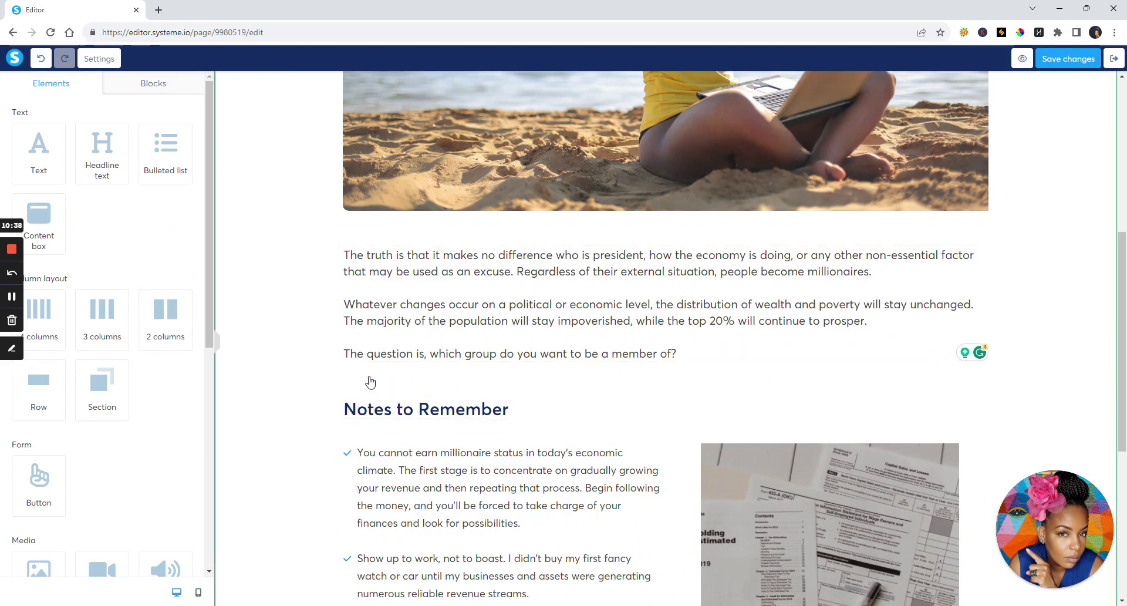
Try to insert a new row between the text block and the Notes to Remember heading
{"action": "left_click", "coordinate": [373, 379]}
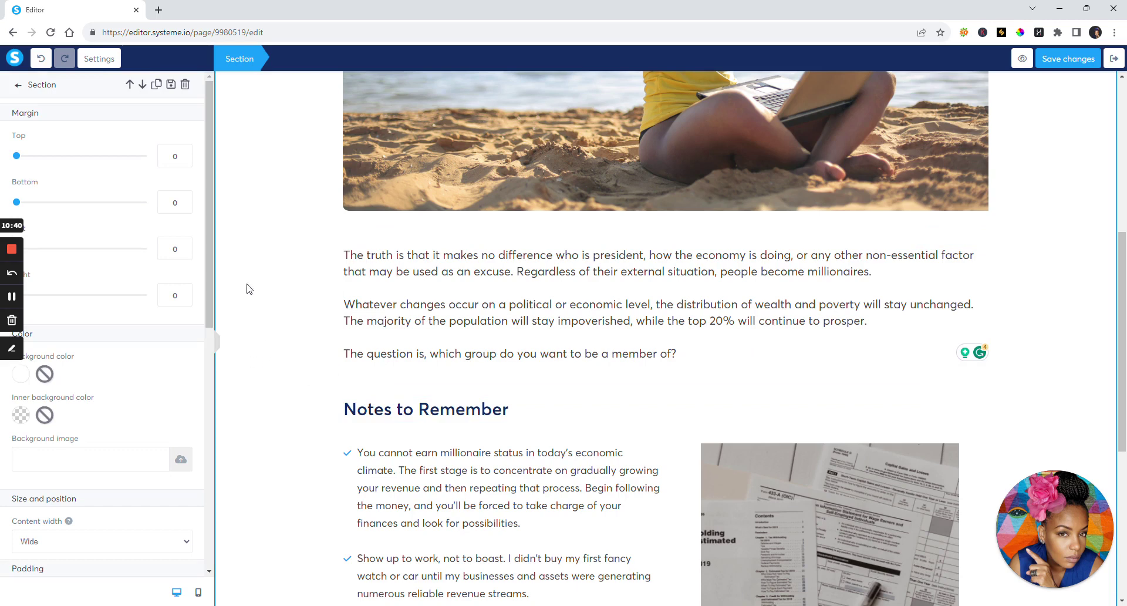
{"action": "left_click", "coordinate": [18, 86]}
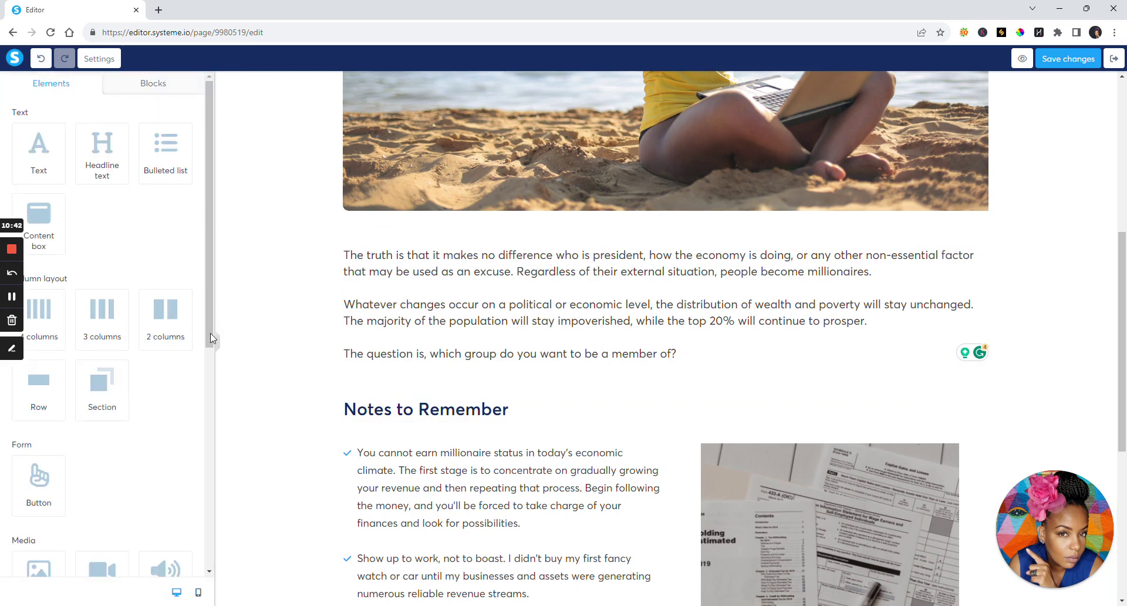
{"action": "left_click_drag", "start_coordinate": [38, 384], "coordinate": [384, 373]}
{"action": "left_click_drag", "start_coordinate": [38, 381], "coordinate": [390, 381]}
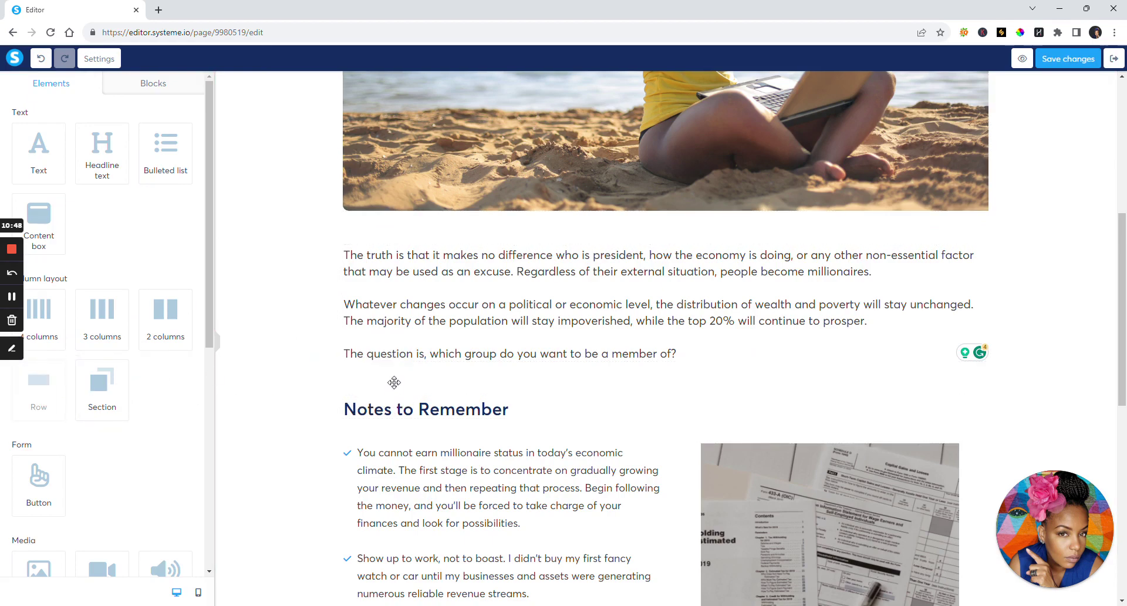
Look through the lecture page for the inserted rows and check the empty row below the recommended references
{"action": "scroll", "coordinate": [564, 357], "scroll_direction": "up", "scroll_amount": 6}
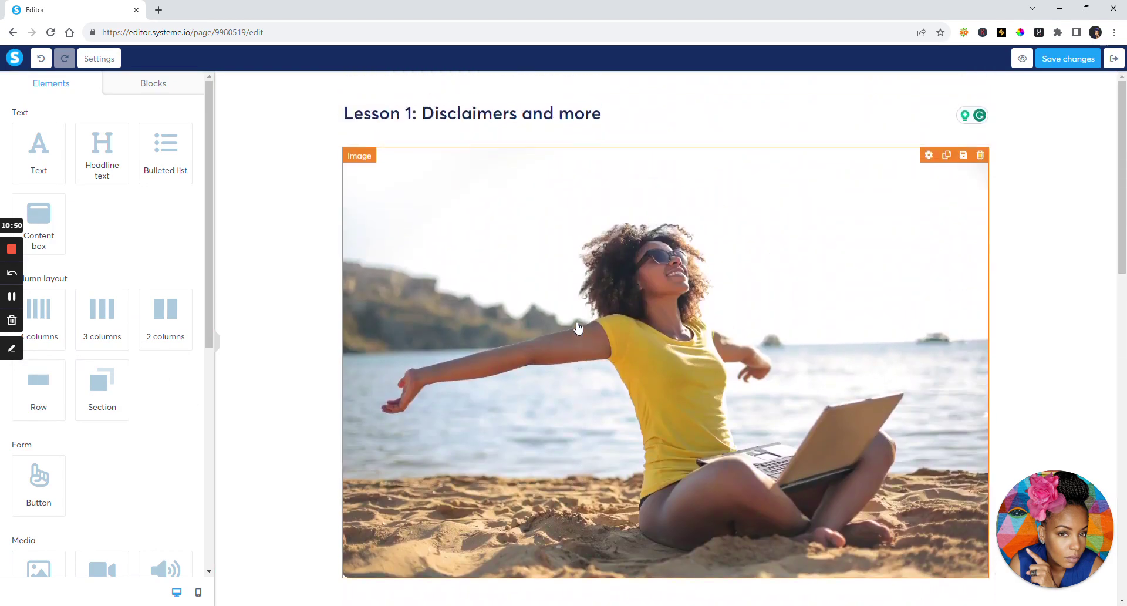
{"action": "scroll", "coordinate": [572, 347], "scroll_direction": "down", "scroll_amount": 6}
{"action": "scroll", "coordinate": [577, 344], "scroll_direction": "down", "scroll_amount": 5}
{"action": "scroll", "coordinate": [581, 346], "scroll_direction": "up", "scroll_amount": 4}
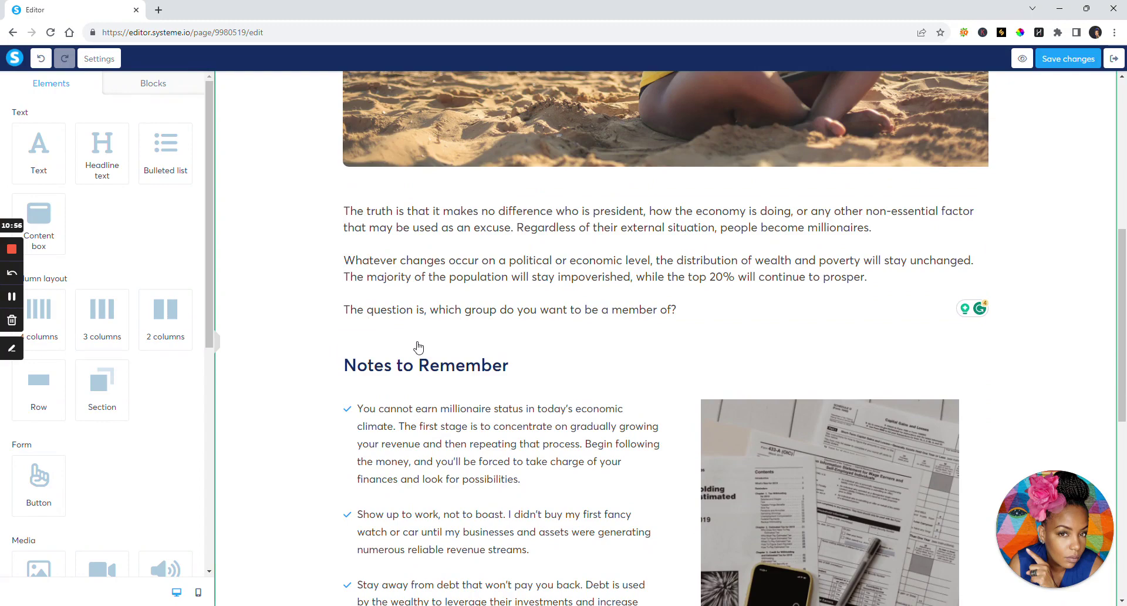
{"action": "scroll", "coordinate": [352, 351], "scroll_direction": "down", "scroll_amount": 4}
{"action": "scroll", "coordinate": [76, 383], "scroll_direction": "down", "scroll_amount": 3}
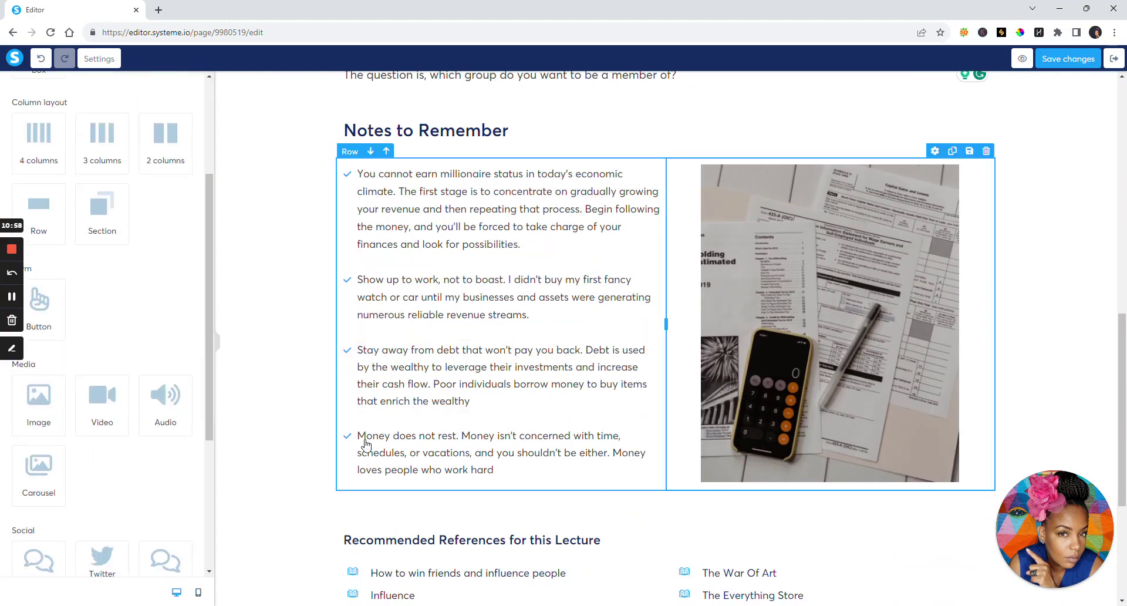
{"action": "scroll", "coordinate": [365, 445], "scroll_direction": "down", "scroll_amount": 4}
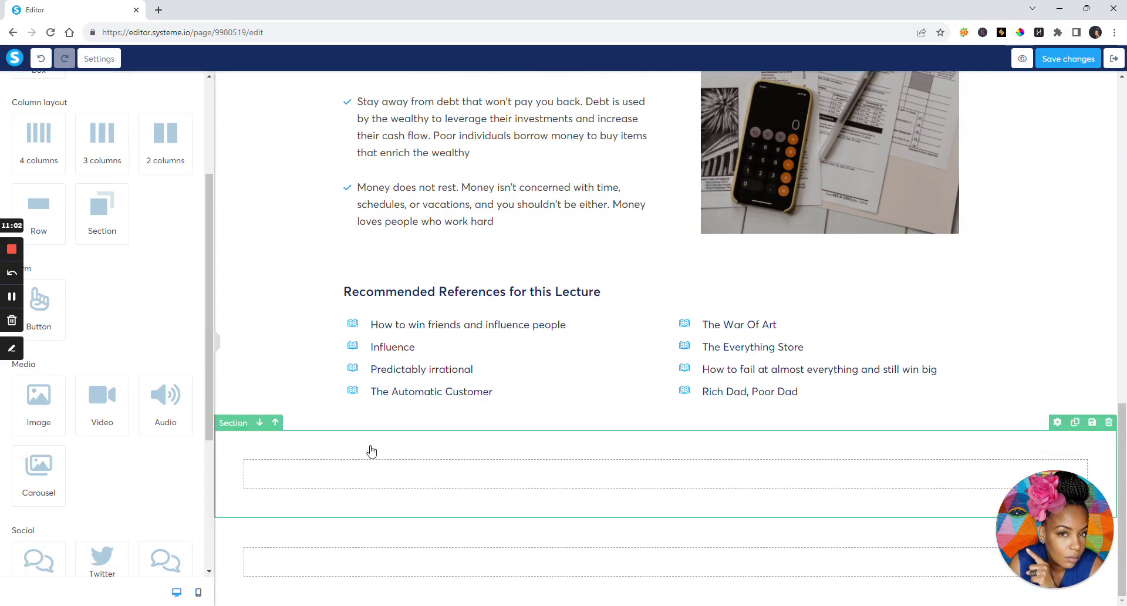
{"action": "left_click", "coordinate": [335, 471]}
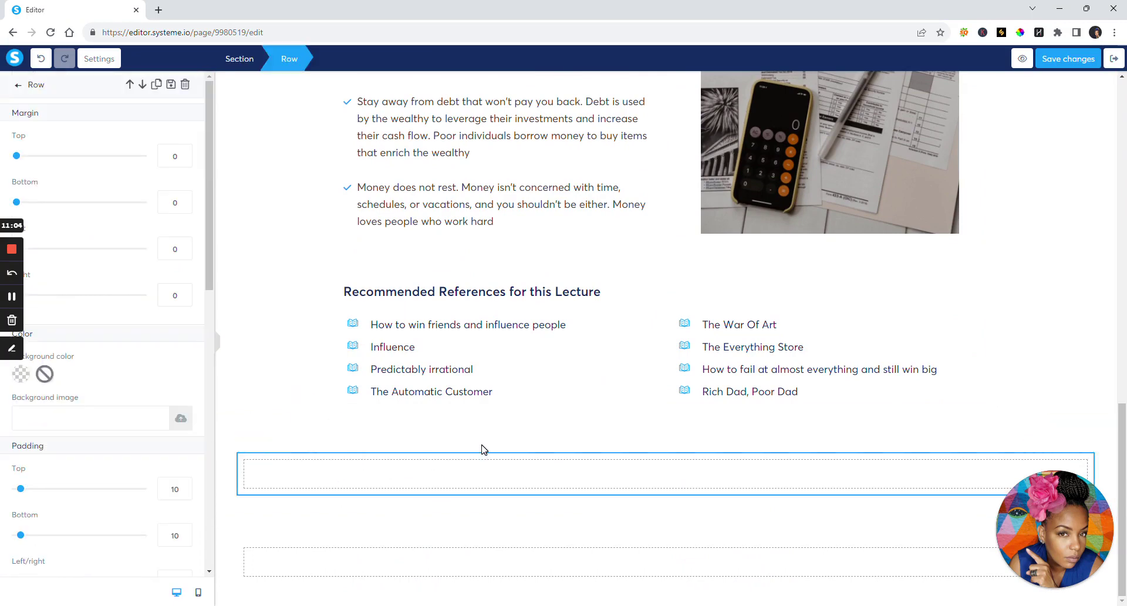
{"action": "left_click", "coordinate": [18, 88]}
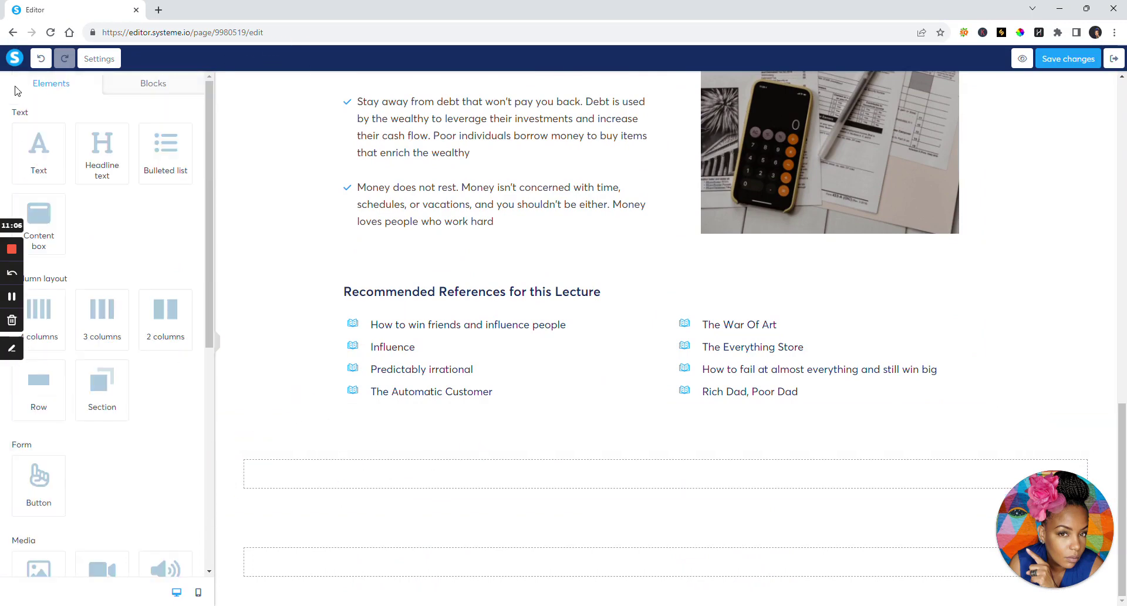
Insert the "Short testimonials with round images" block below the recommended references, above the empty rows
{"action": "left_click", "coordinate": [131, 84]}
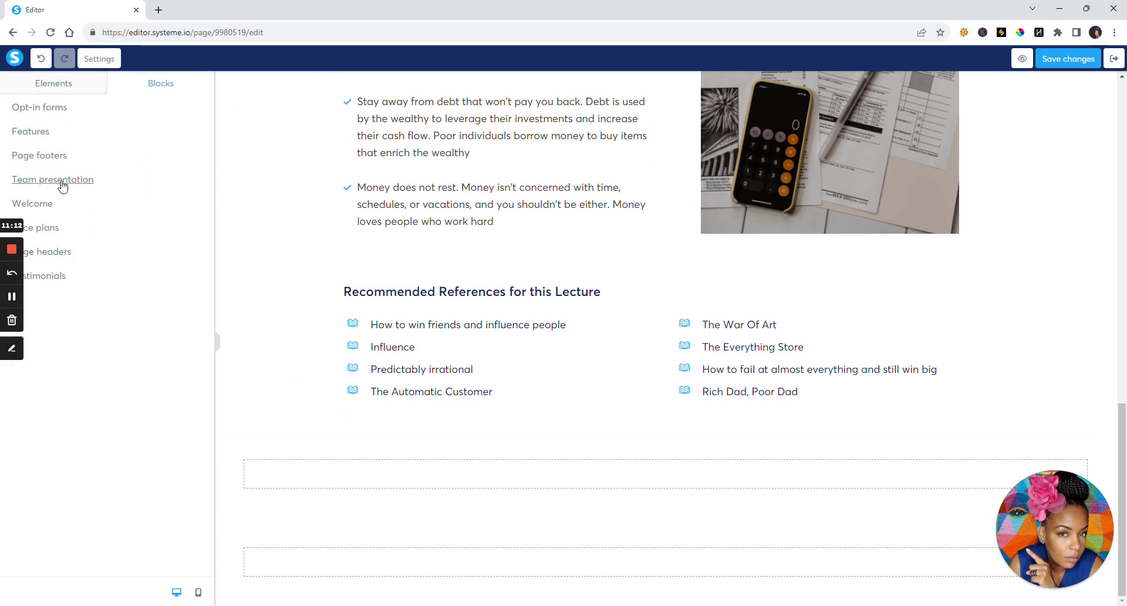
{"action": "left_click", "coordinate": [39, 276]}
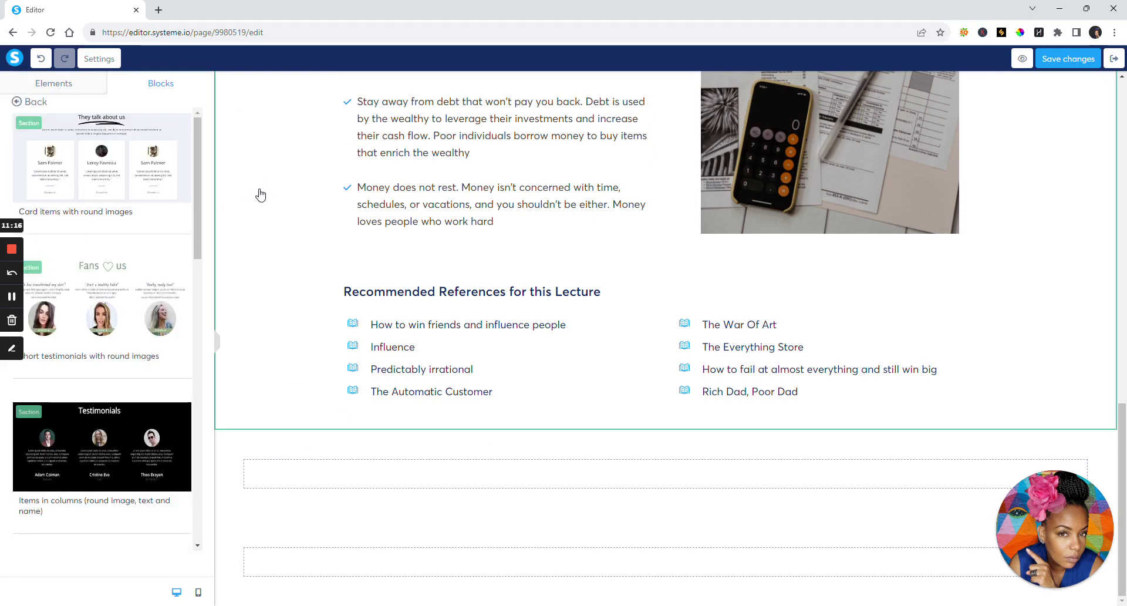
{"action": "left_click_drag", "start_coordinate": [98, 307], "coordinate": [317, 469]}
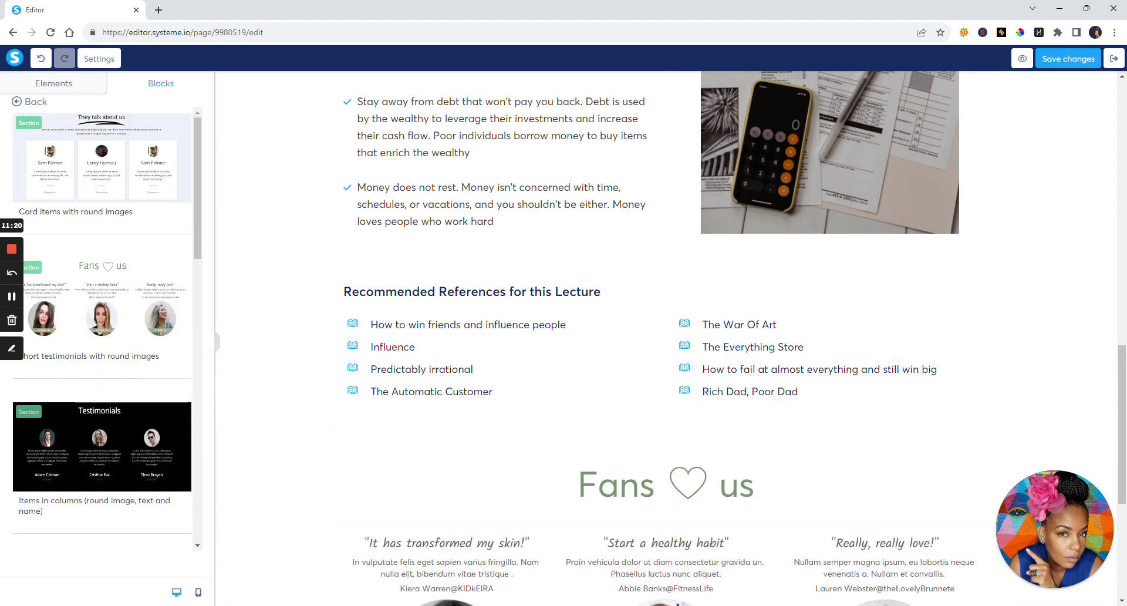
{"action": "scroll", "coordinate": [1050, 403], "scroll_direction": "down", "scroll_amount": 5}
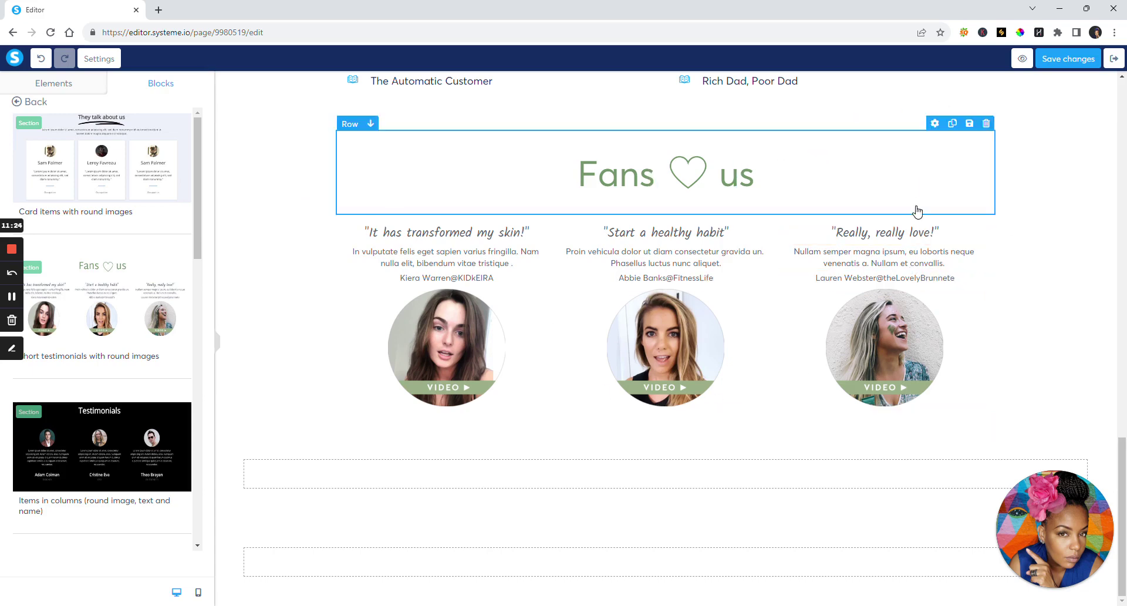
Preview the Disclosures and Documents lecture down to the testimonials and return to the editor
{"action": "left_click", "coordinate": [1021, 58]}
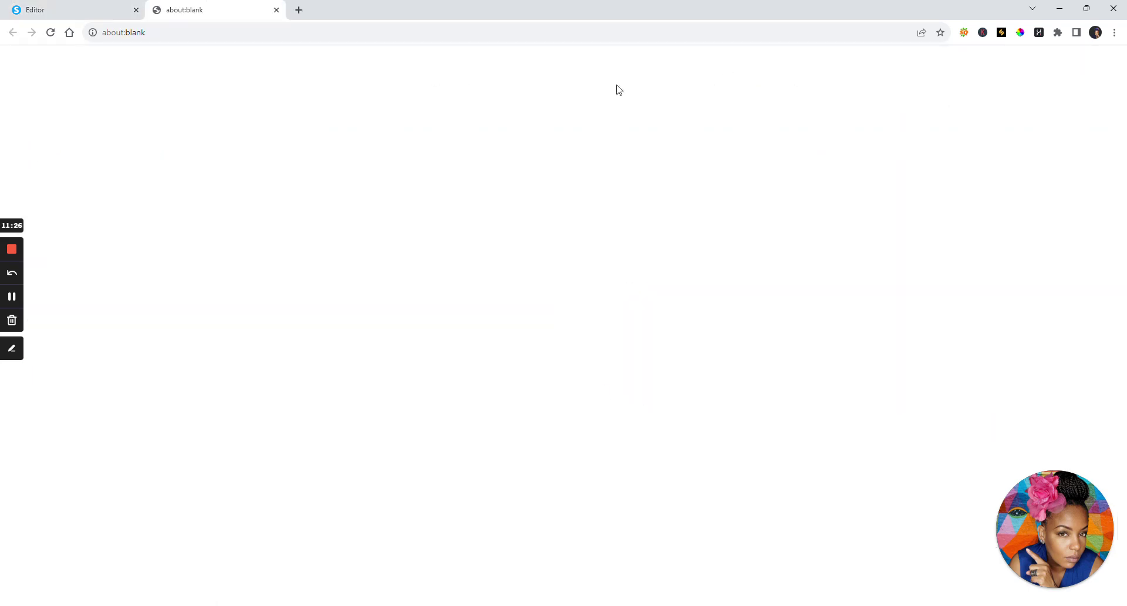
{"action": "scroll", "coordinate": [630, 218], "scroll_direction": "down", "scroll_amount": 3}
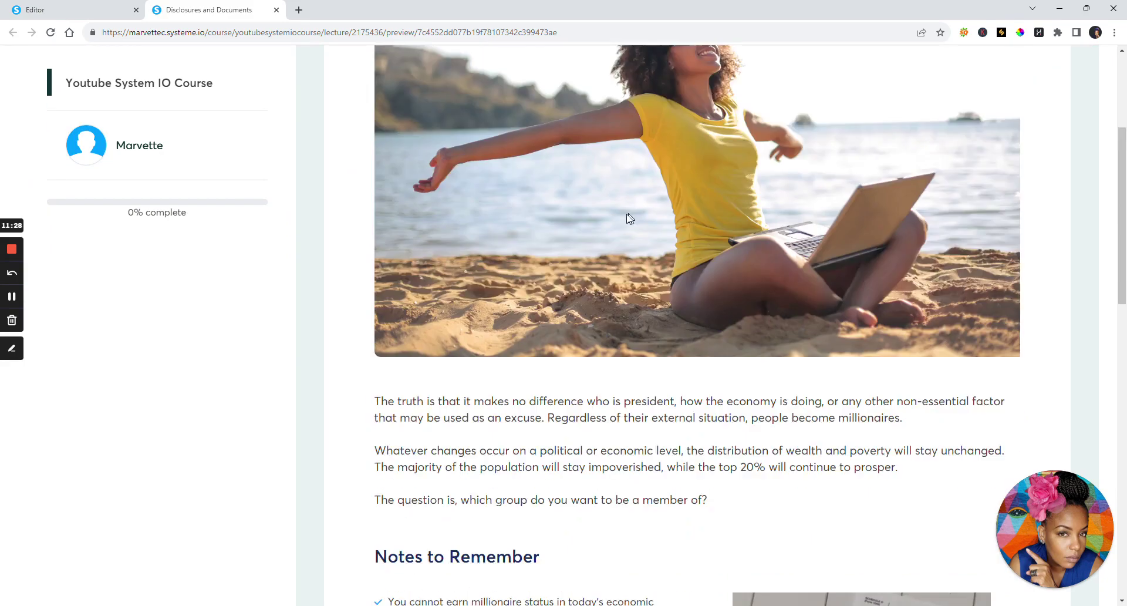
{"action": "scroll", "coordinate": [624, 217], "scroll_direction": "down", "scroll_amount": 7}
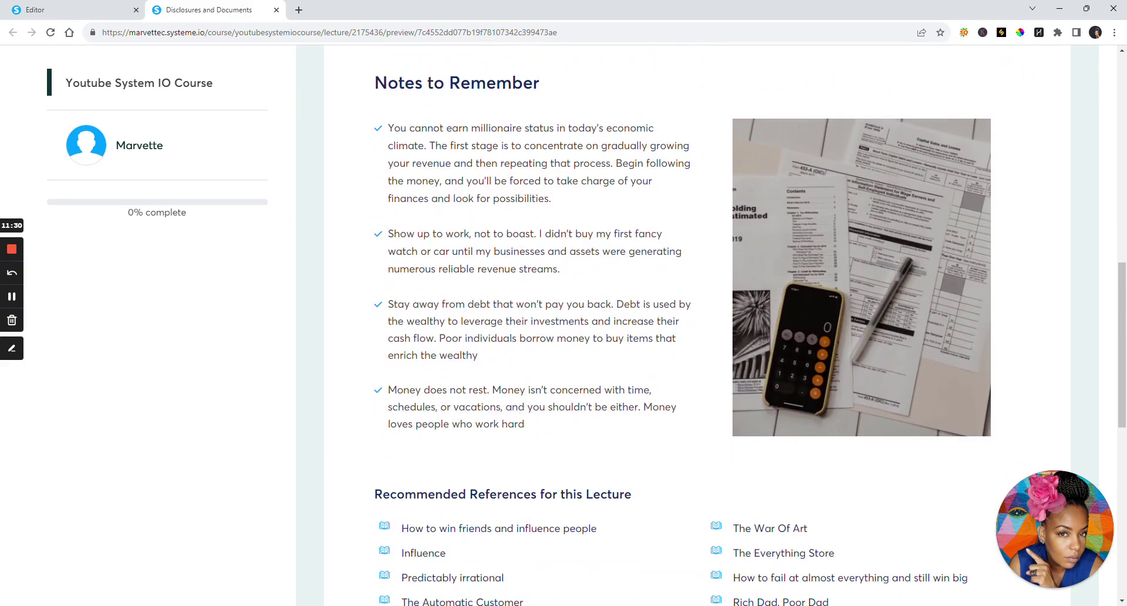
{"action": "scroll", "coordinate": [654, 231], "scroll_direction": "down", "scroll_amount": 8}
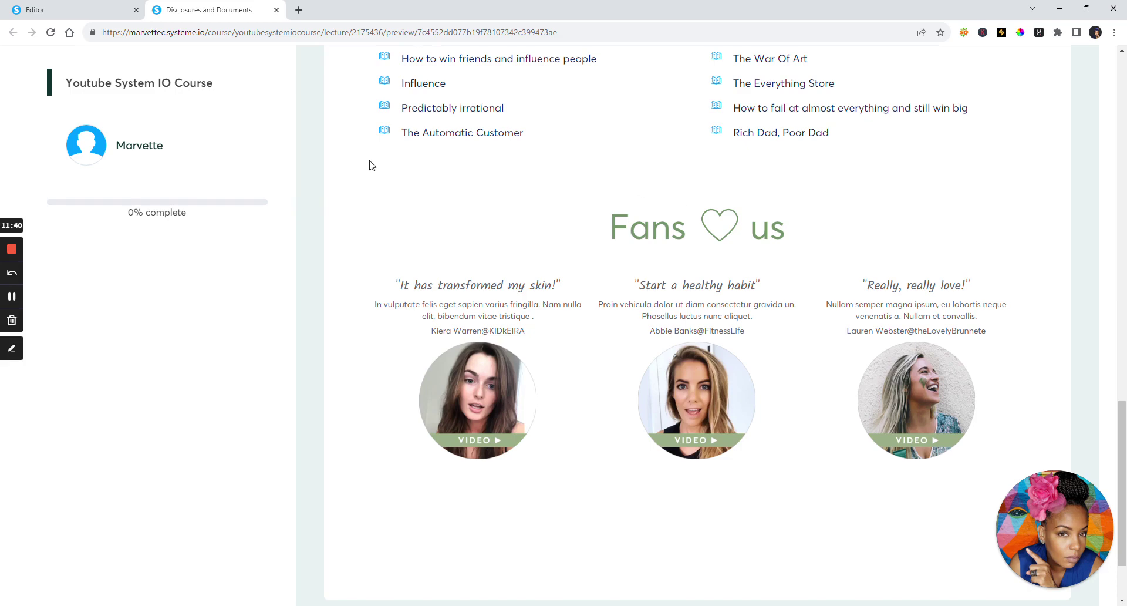
{"action": "left_click", "coordinate": [277, 10]}
Replace the first testimonial's round photo with AdobeStock_566200890.jpeg from the uploaded images
{"action": "left_click", "coordinate": [444, 322]}
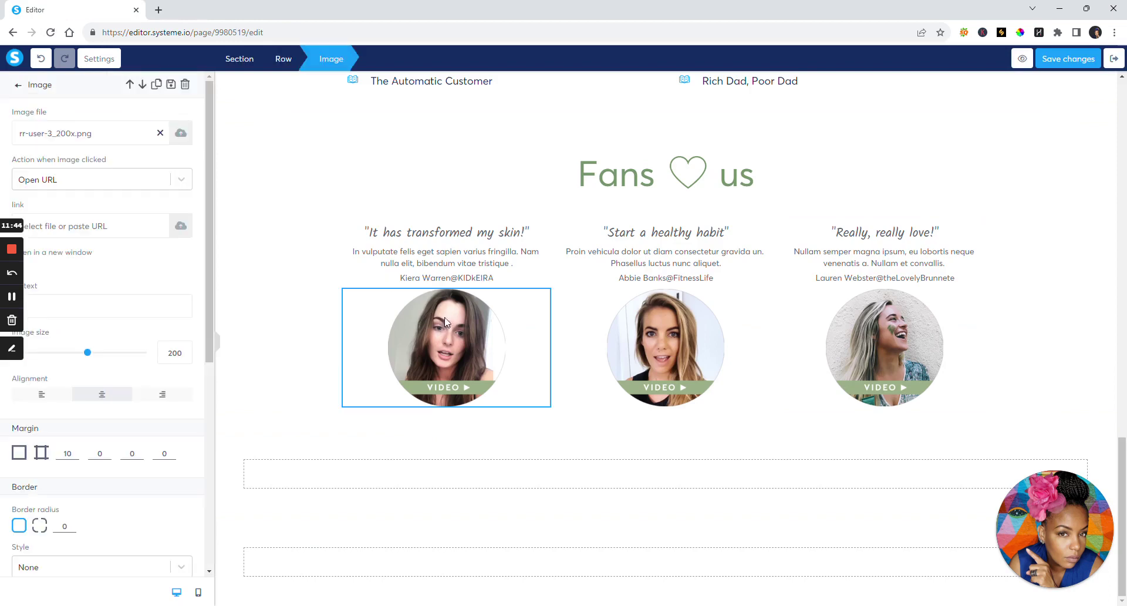
{"action": "left_click", "coordinate": [451, 334]}
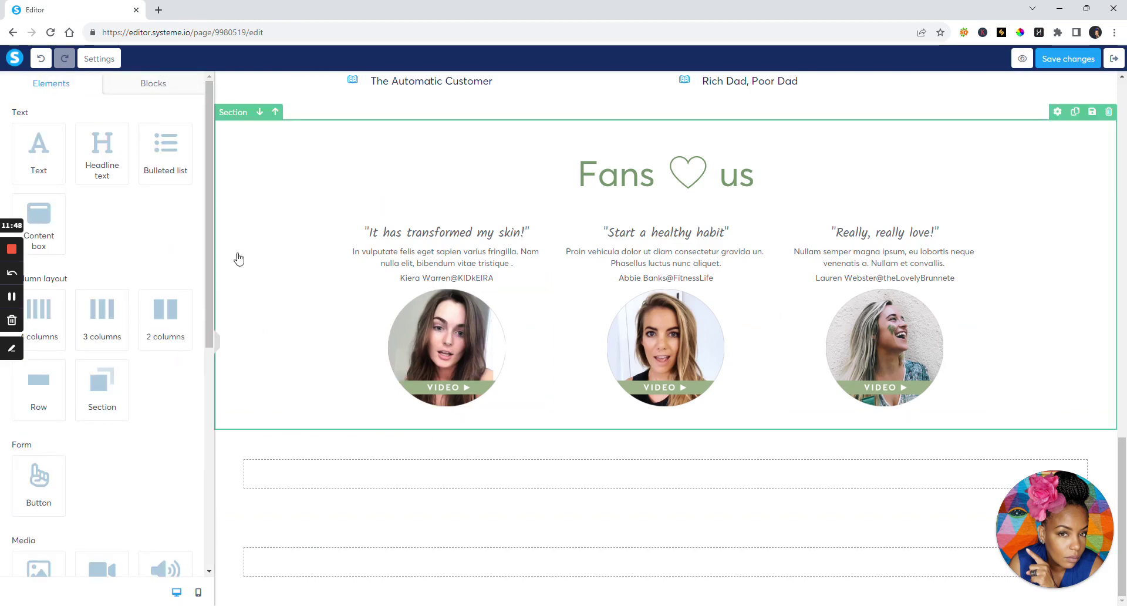
{"action": "left_click", "coordinate": [433, 327]}
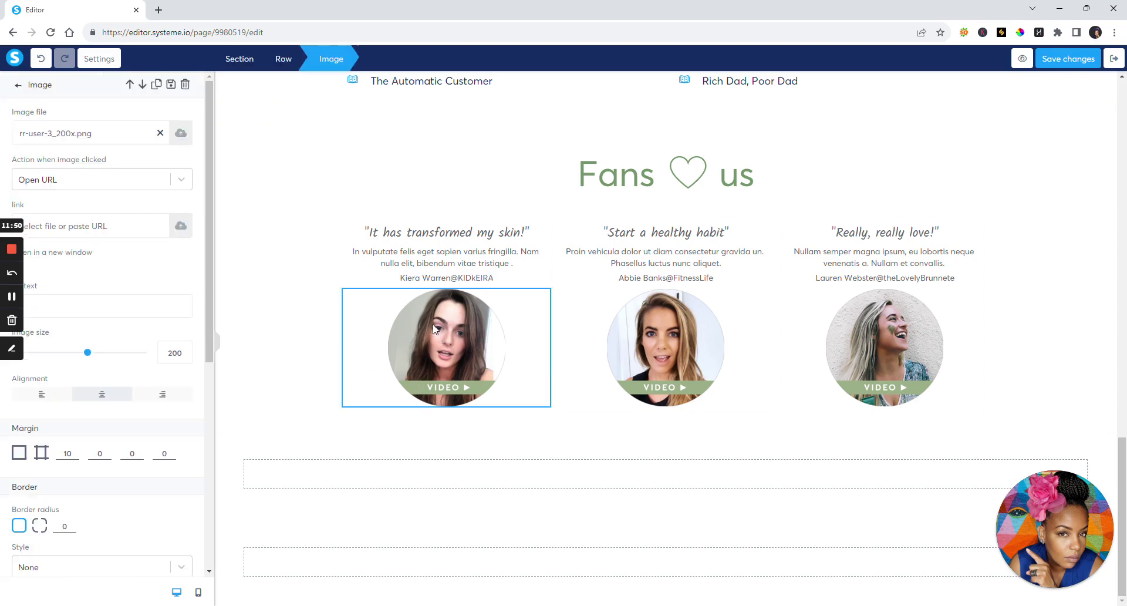
{"action": "left_click", "coordinate": [182, 141]}
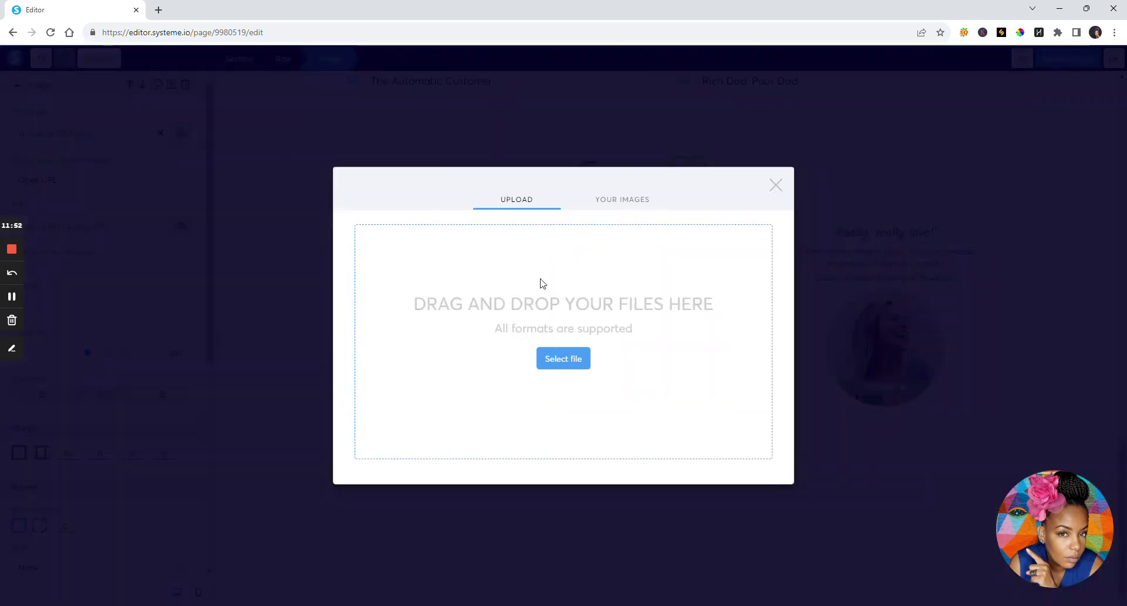
{"action": "left_click", "coordinate": [641, 190]}
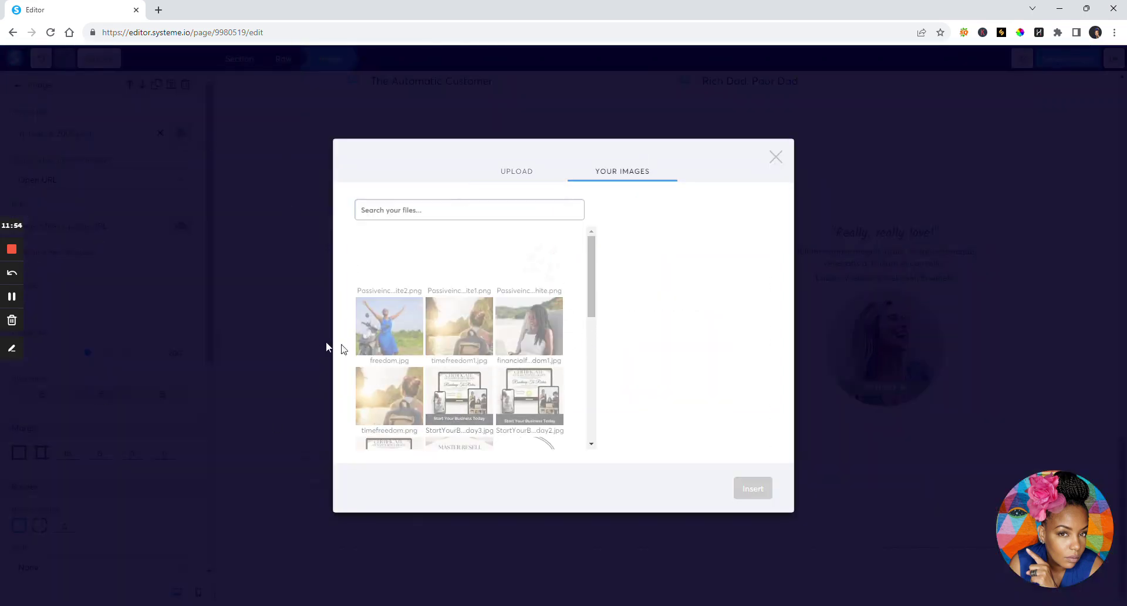
{"action": "scroll", "coordinate": [459, 339], "scroll_direction": "down", "scroll_amount": 3}
{"action": "left_click", "coordinate": [382, 366]}
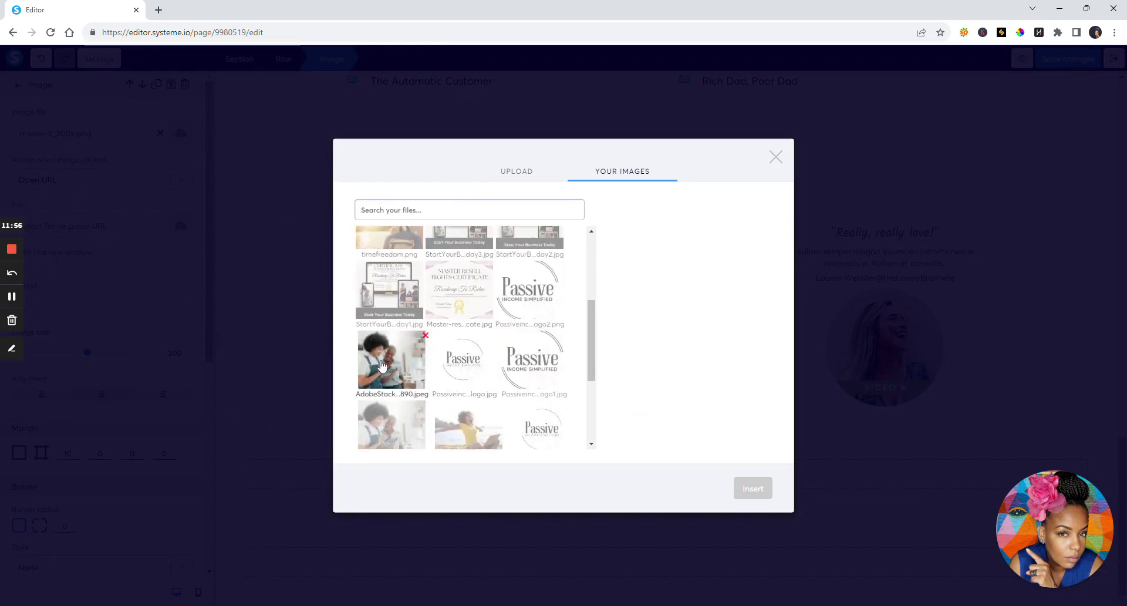
{"action": "left_click", "coordinate": [753, 489]}
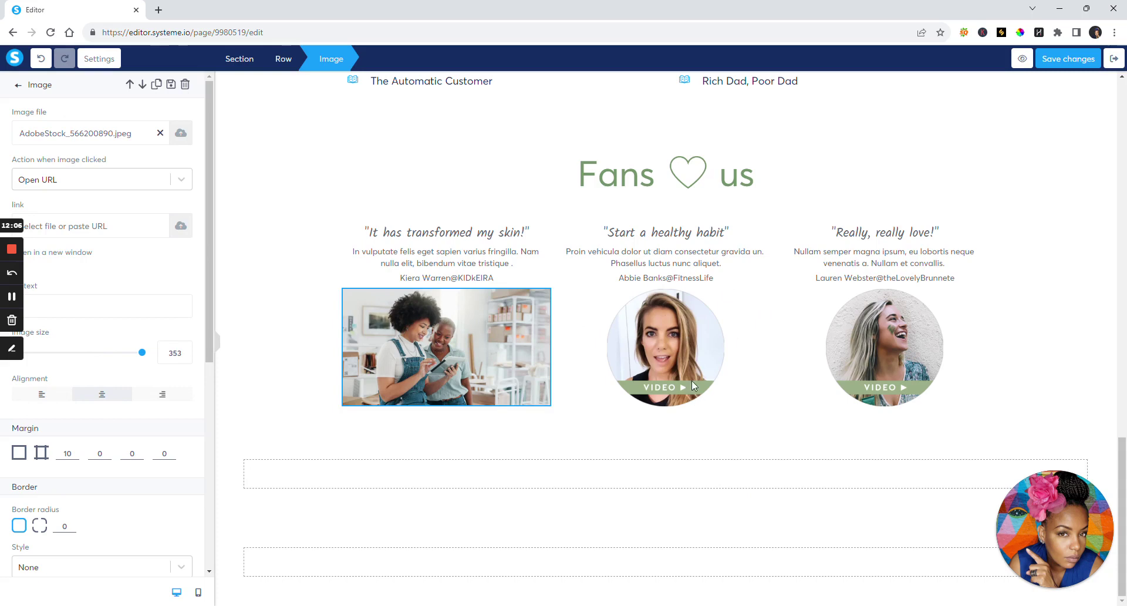
{"action": "key", "text": "Escape"}
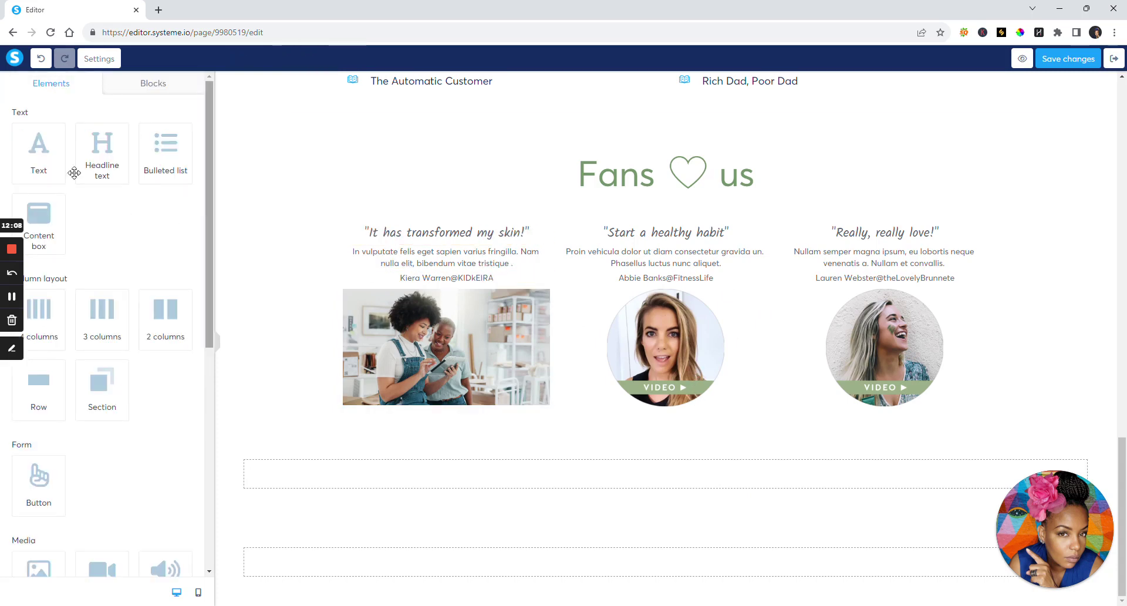
Replace the first testimonial's image with Passiveincomelogo2.png from the uploaded images
{"action": "left_click", "coordinate": [469, 343]}
{"action": "left_click", "coordinate": [181, 132]}
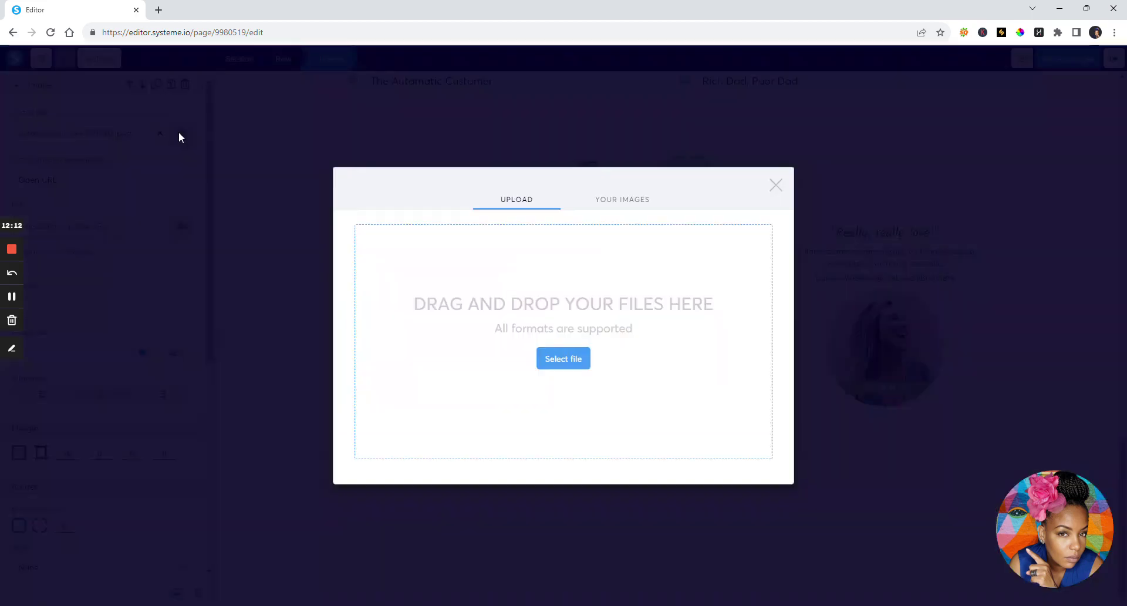
{"action": "left_click", "coordinate": [614, 202]}
{"action": "left_click_drag", "start_coordinate": [591, 281], "coordinate": [595, 324]}
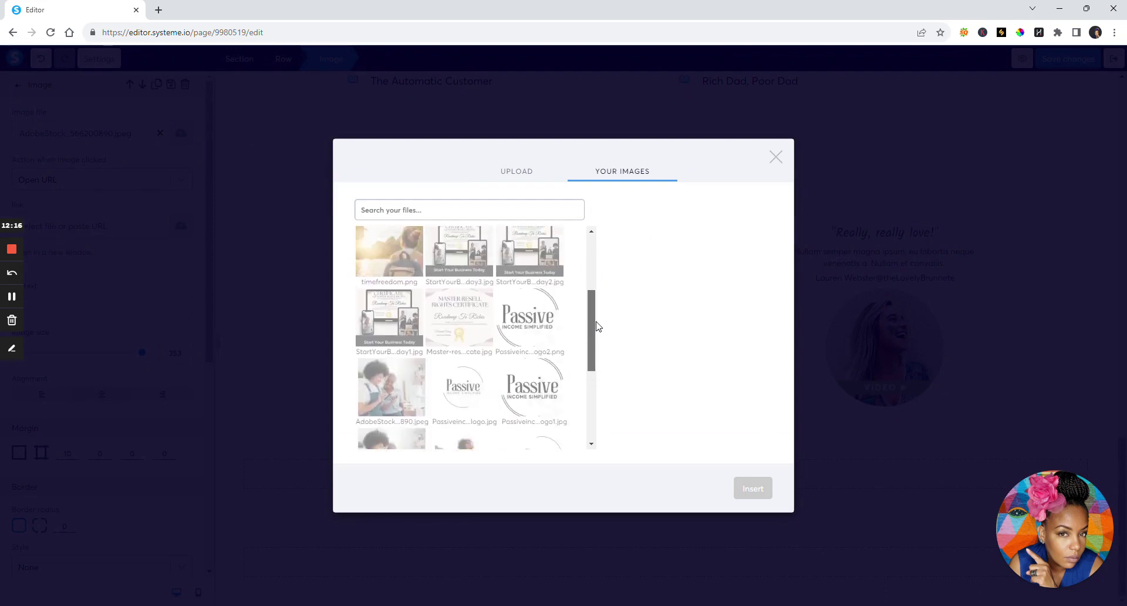
{"action": "left_click", "coordinate": [525, 319]}
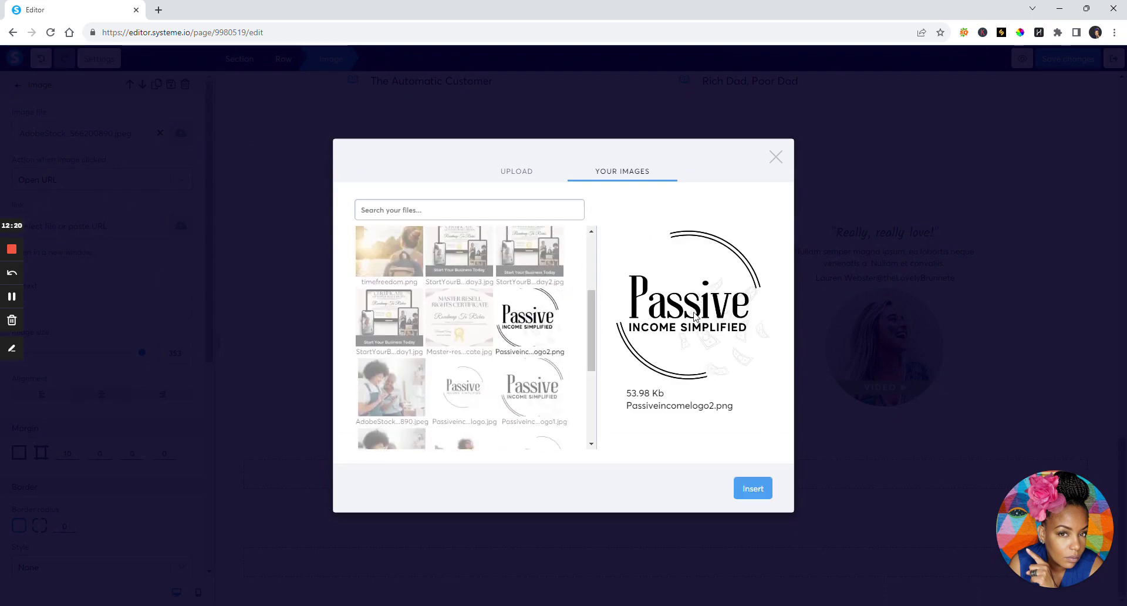
{"action": "left_click", "coordinate": [750, 489]}
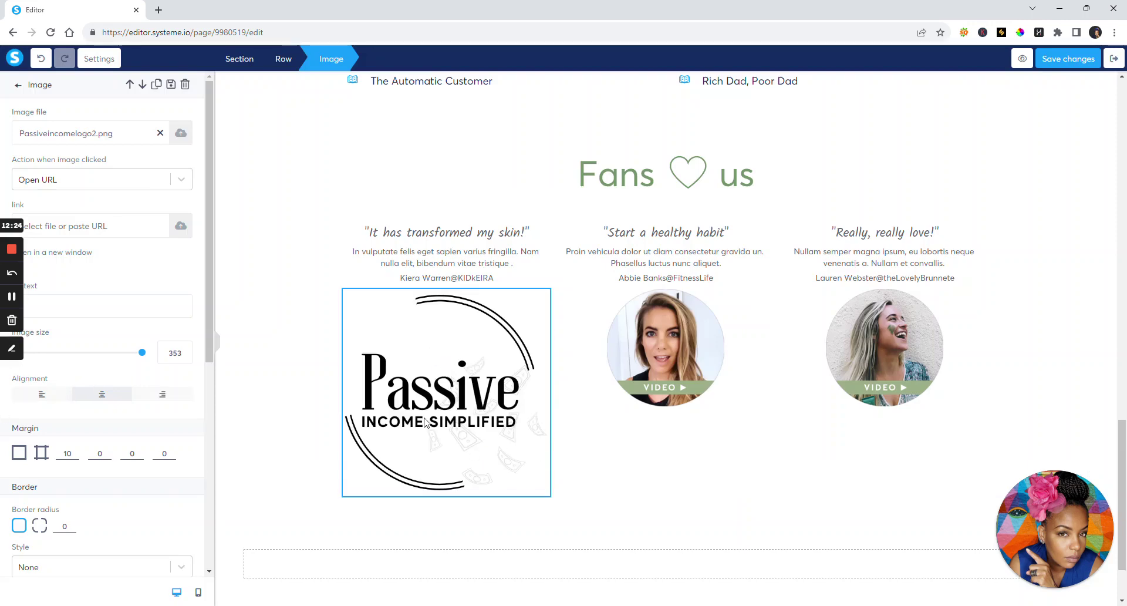
{"action": "key", "text": "Escape"}
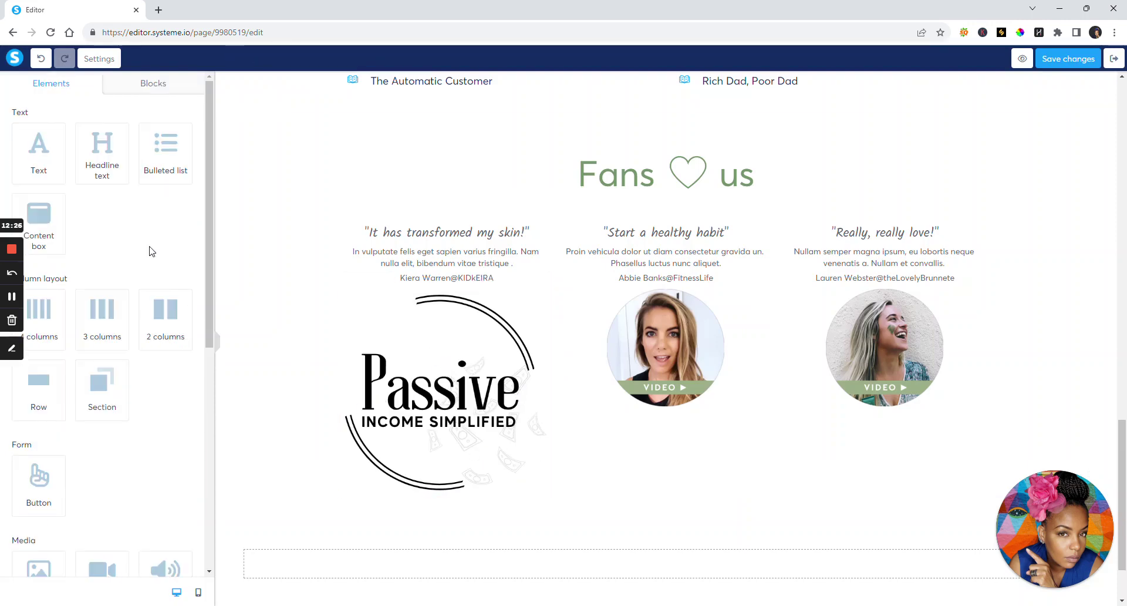
Reduce the logo in the first testimonial to an image size of 170 and save the page changes
{"action": "left_click", "coordinate": [404, 378]}
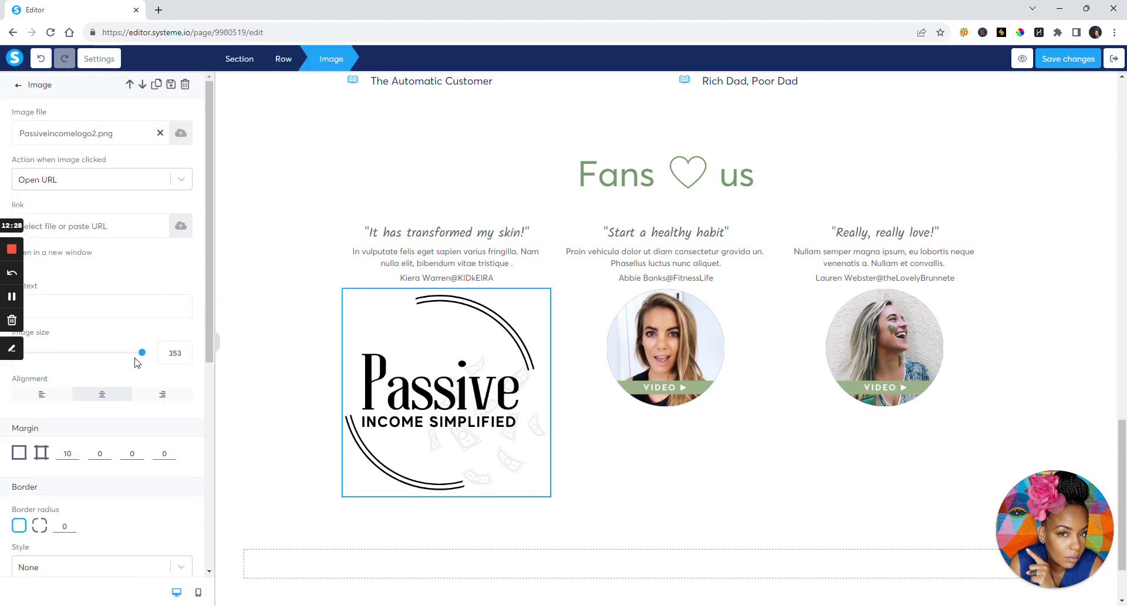
{"action": "left_click_drag", "start_coordinate": [141, 353], "coordinate": [78, 352]}
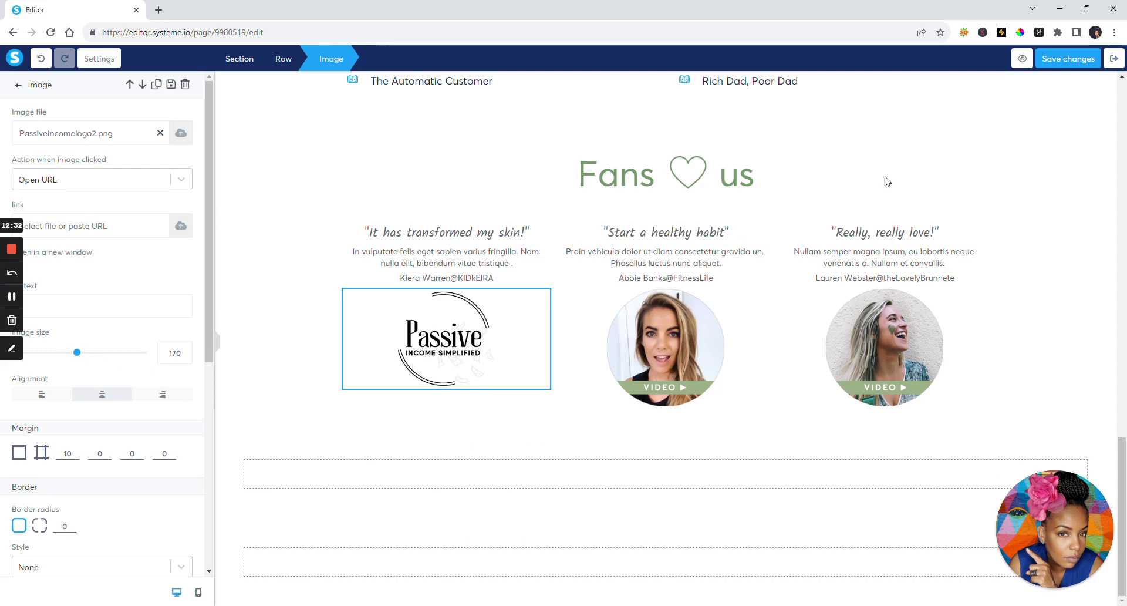
{"action": "left_click", "coordinate": [998, 173]}
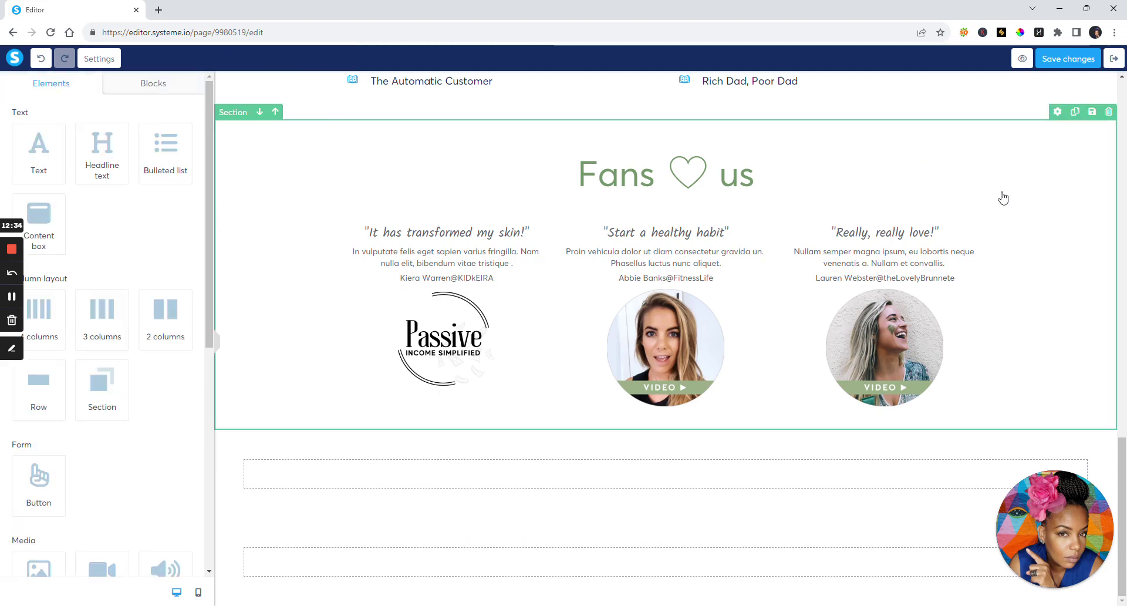
{"action": "left_click", "coordinate": [1072, 61]}
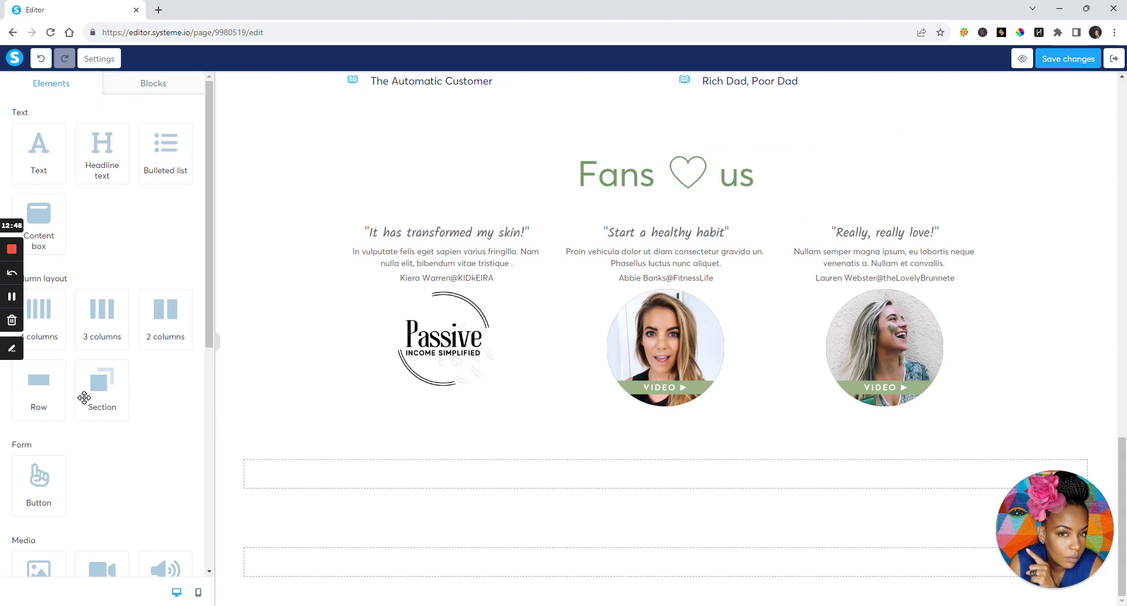
Add a button element to the empty row directly below the testimonials section
{"action": "left_click", "coordinate": [487, 471]}
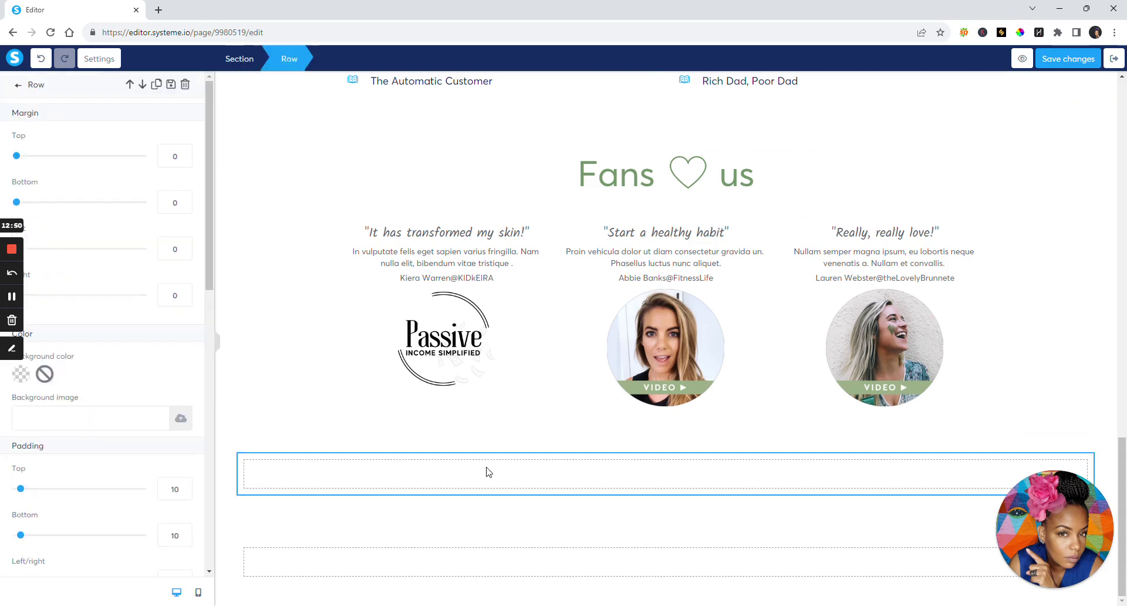
{"action": "left_click", "coordinate": [19, 87]}
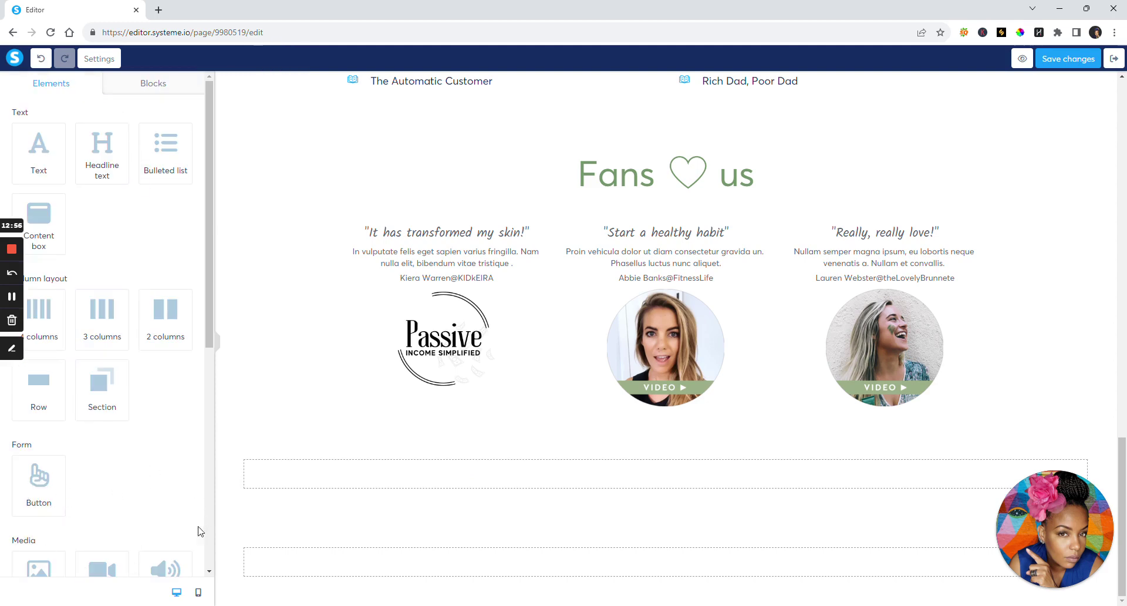
{"action": "left_click_drag", "start_coordinate": [36, 478], "coordinate": [608, 469]}
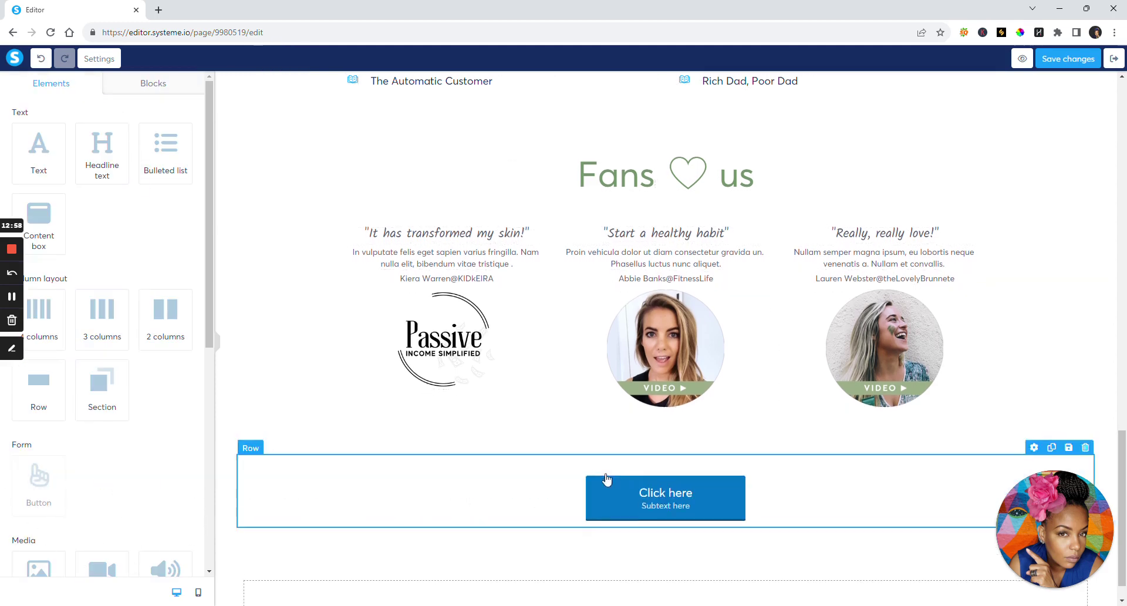
Review the new button's click action options and look through the available page elements and block categories
{"action": "left_click", "coordinate": [666, 496]}
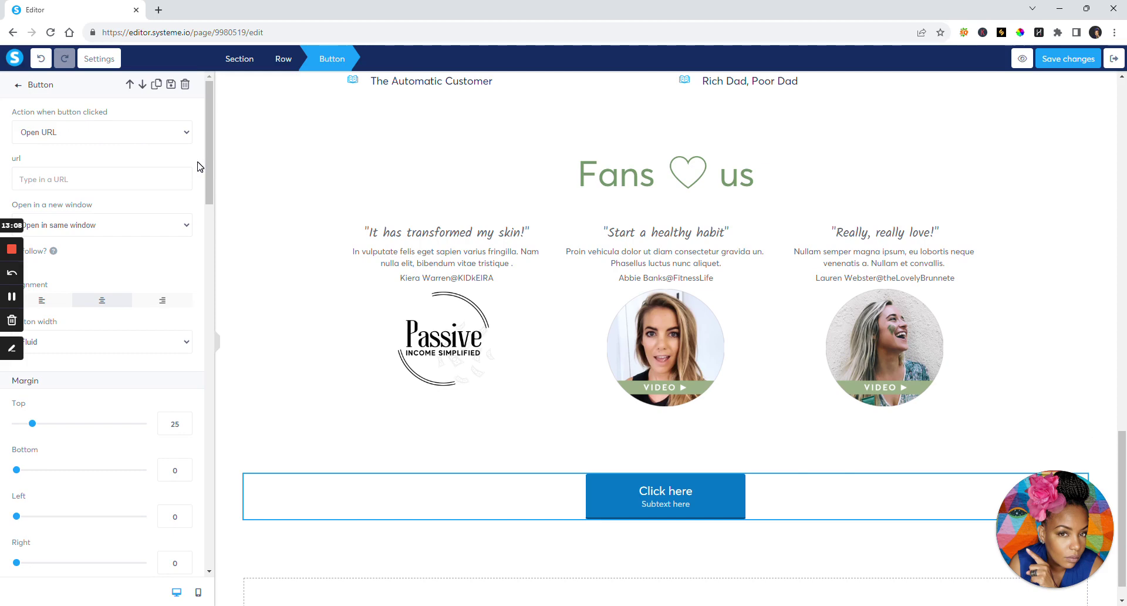
{"action": "left_click", "coordinate": [185, 134]}
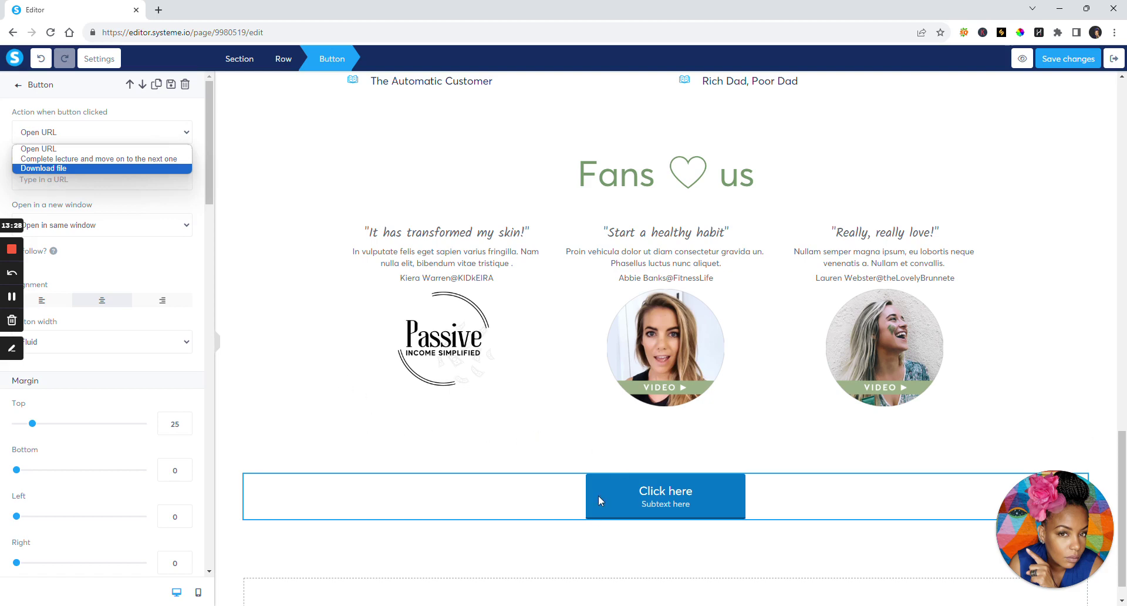
{"action": "key", "text": "Escape"}
{"action": "key", "text": "Escape"}
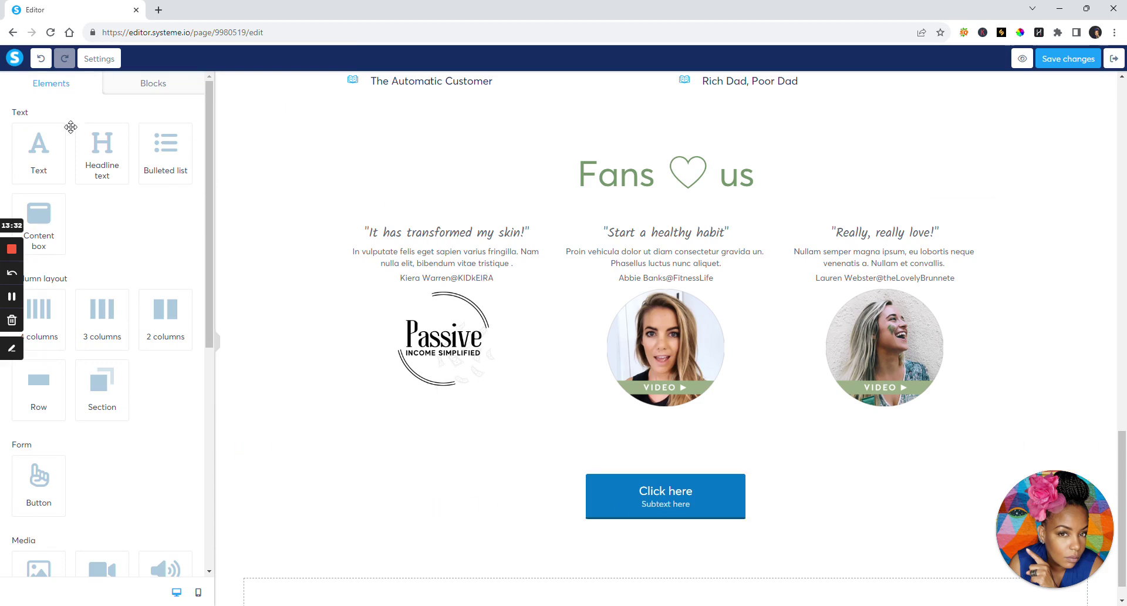
{"action": "left_click_drag", "start_coordinate": [207, 318], "coordinate": [223, 586]}
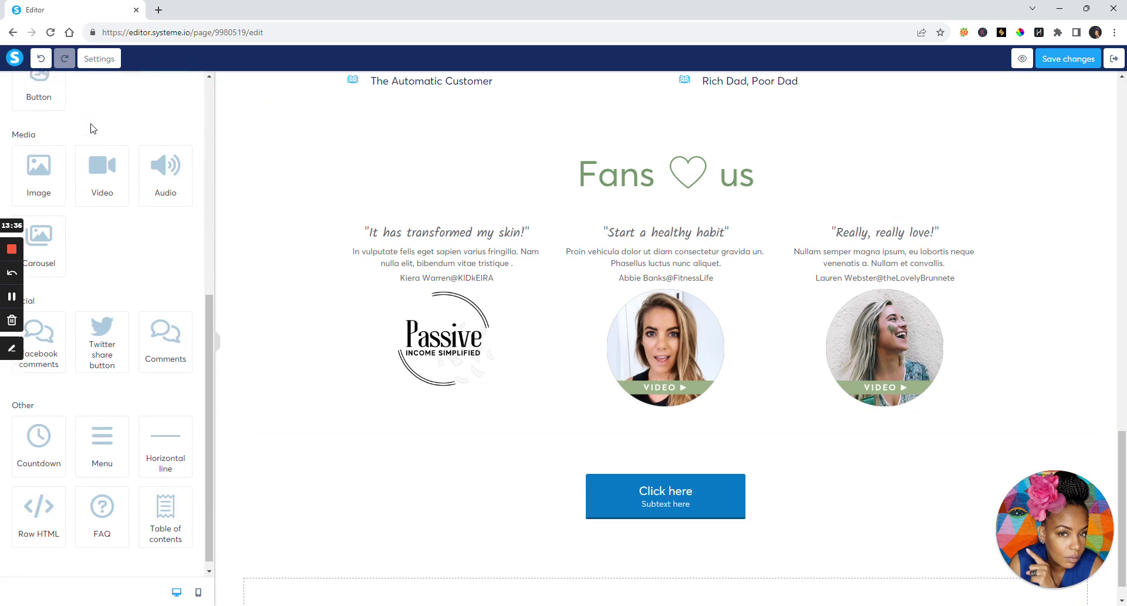
{"action": "scroll", "coordinate": [46, 123], "scroll_direction": "up", "scroll_amount": 6}
{"action": "scroll", "coordinate": [45, 123], "scroll_direction": "up", "scroll_amount": 1}
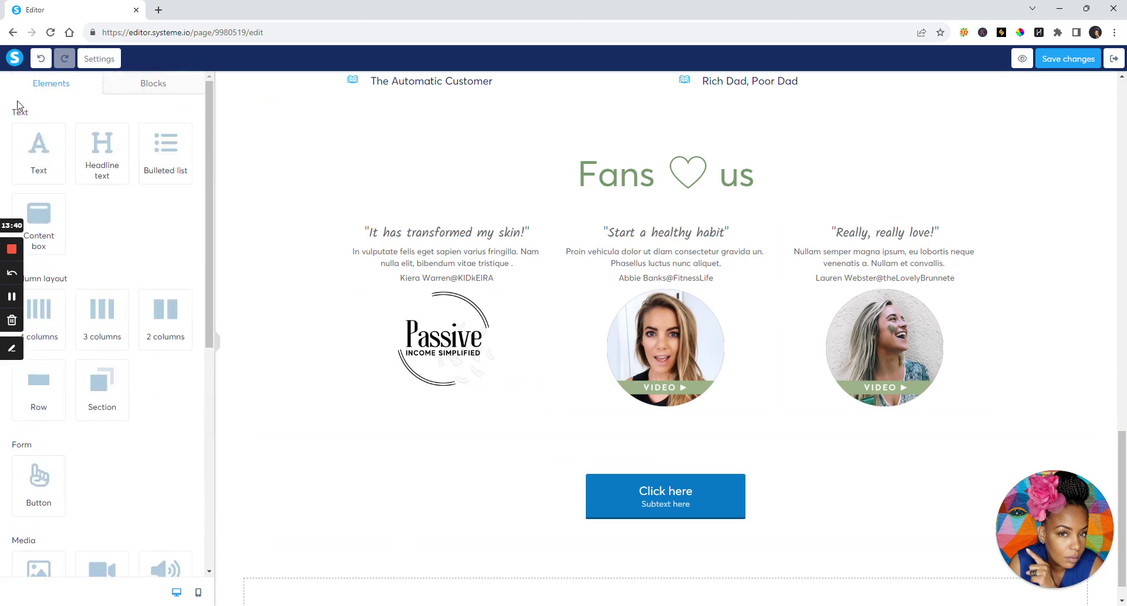
{"action": "left_click", "coordinate": [115, 85]}
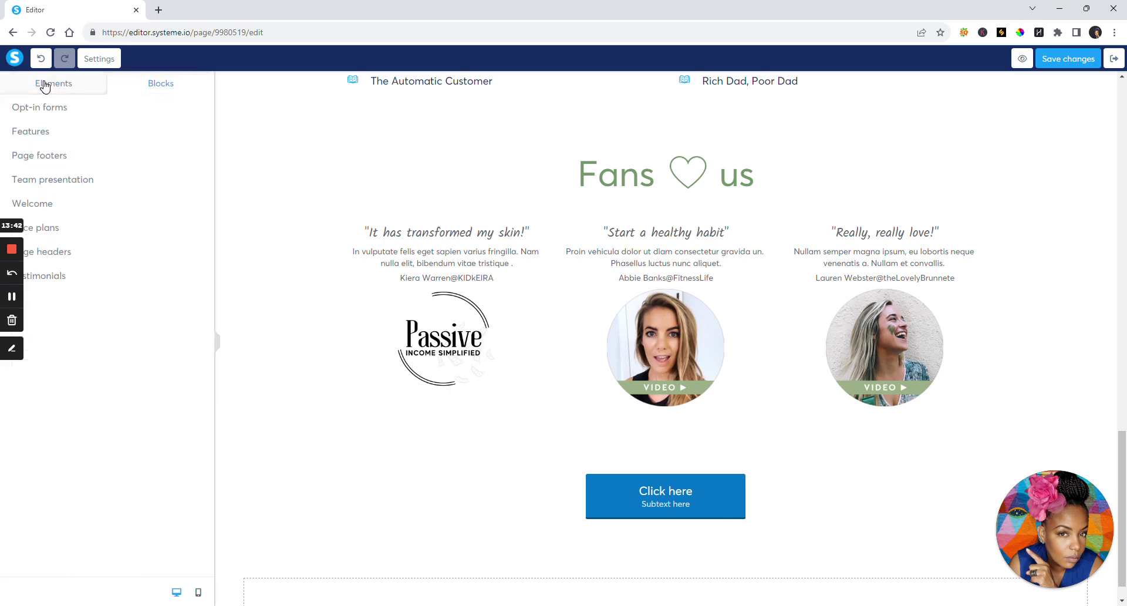
{"action": "left_click", "coordinate": [44, 85]}
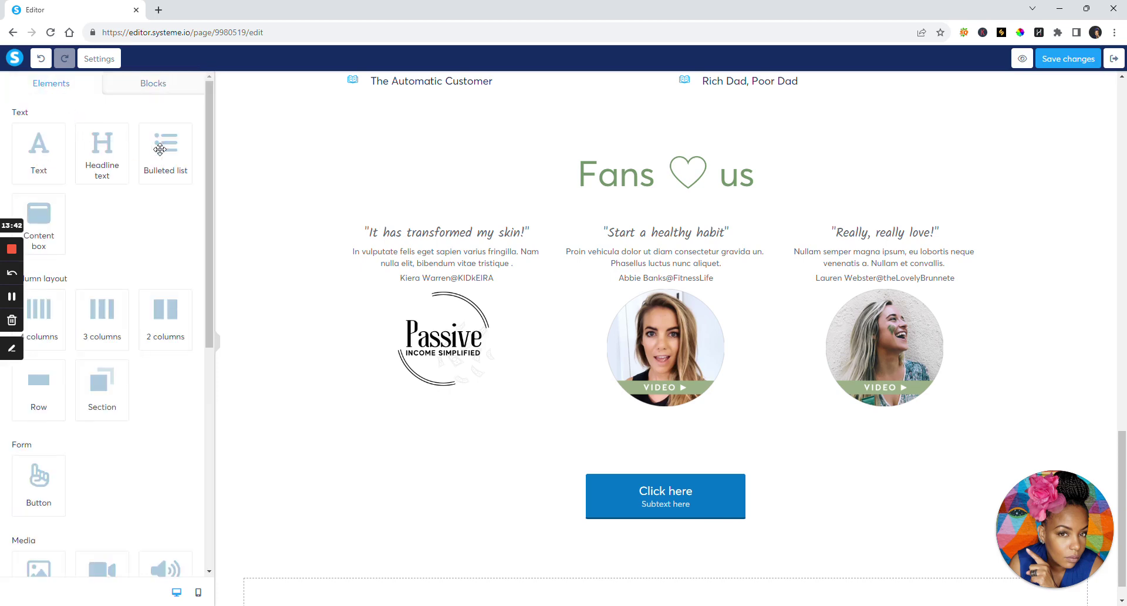
Set the text of the button below the testimonials to "Next Lesson" with a font size of 19
{"action": "left_click", "coordinate": [611, 503]}
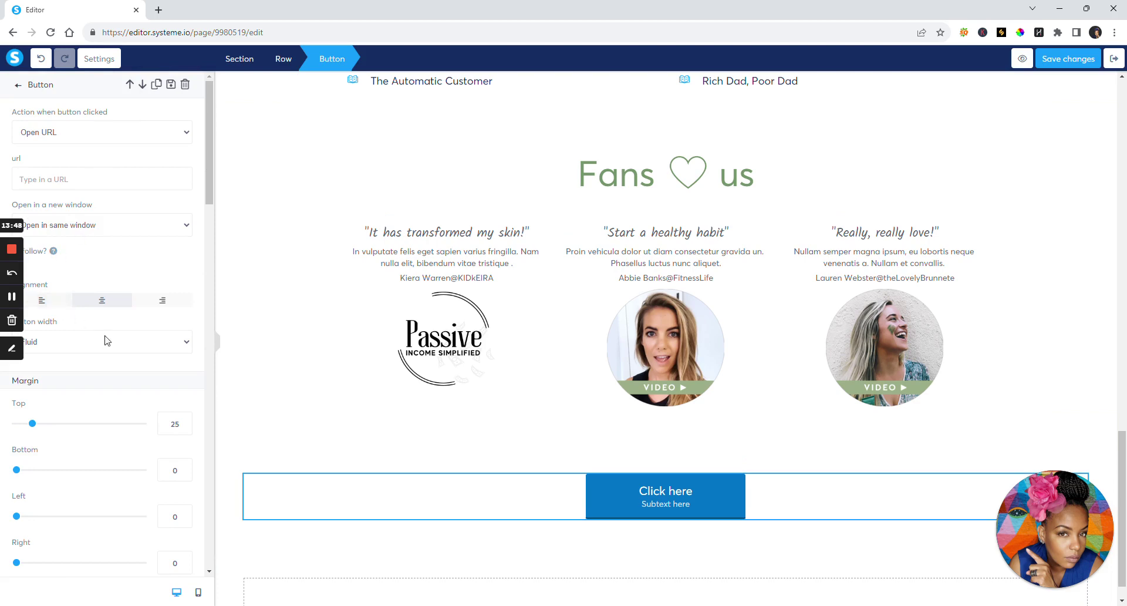
{"action": "scroll", "coordinate": [100, 440], "scroll_direction": "down", "scroll_amount": 3}
{"action": "scroll", "coordinate": [82, 478], "scroll_direction": "down", "scroll_amount": 1}
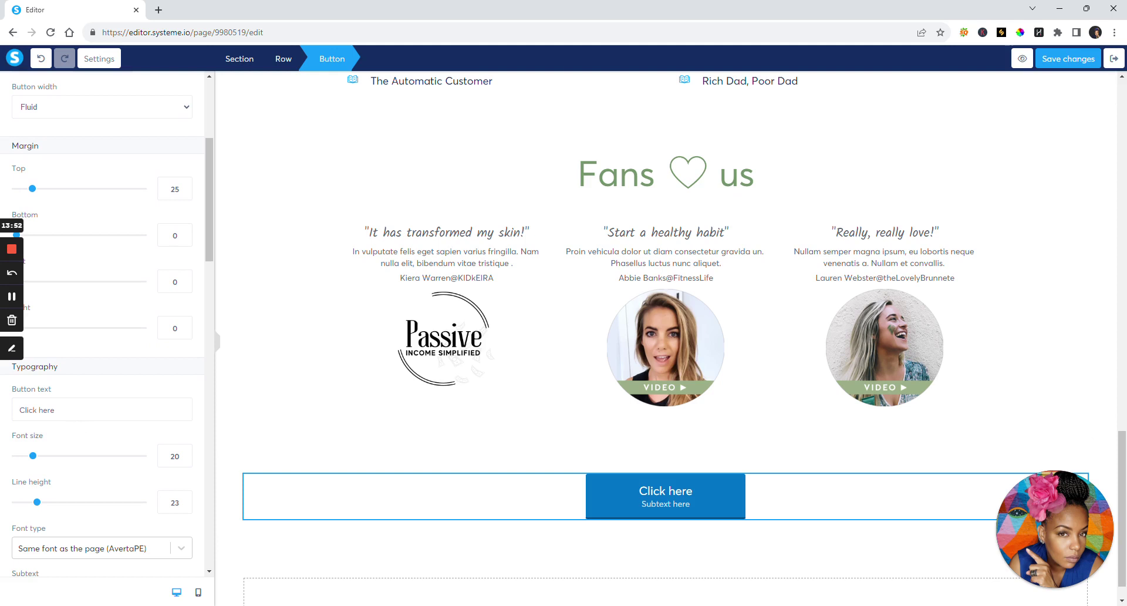
{"action": "triple_click", "coordinate": [36, 410]}
{"action": "type", "text": "N"}
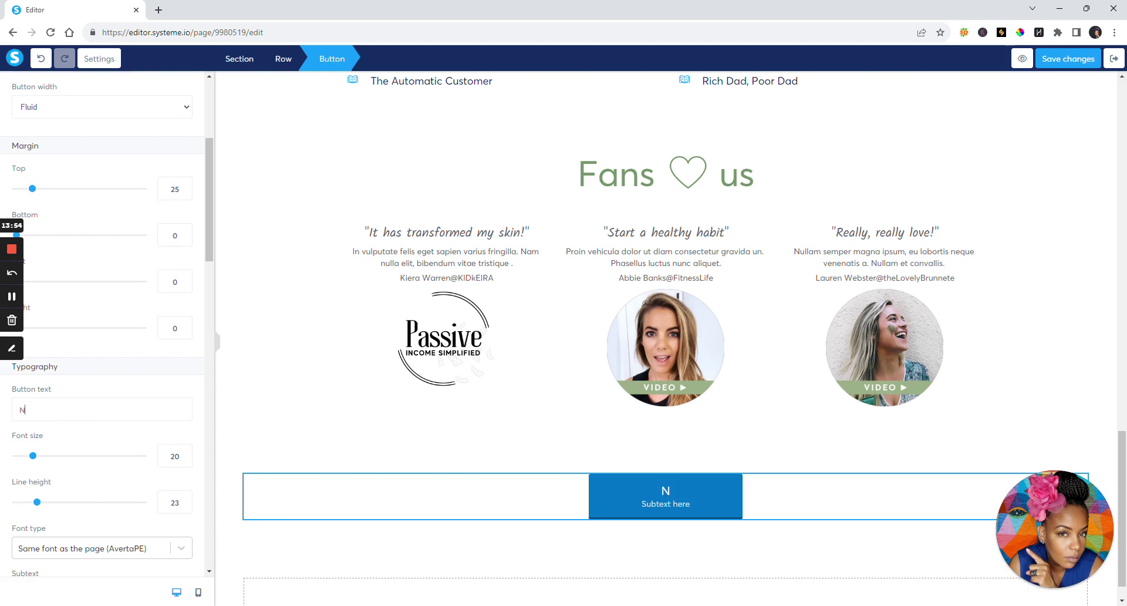
{"action": "type", "text": "ext Lesson"}
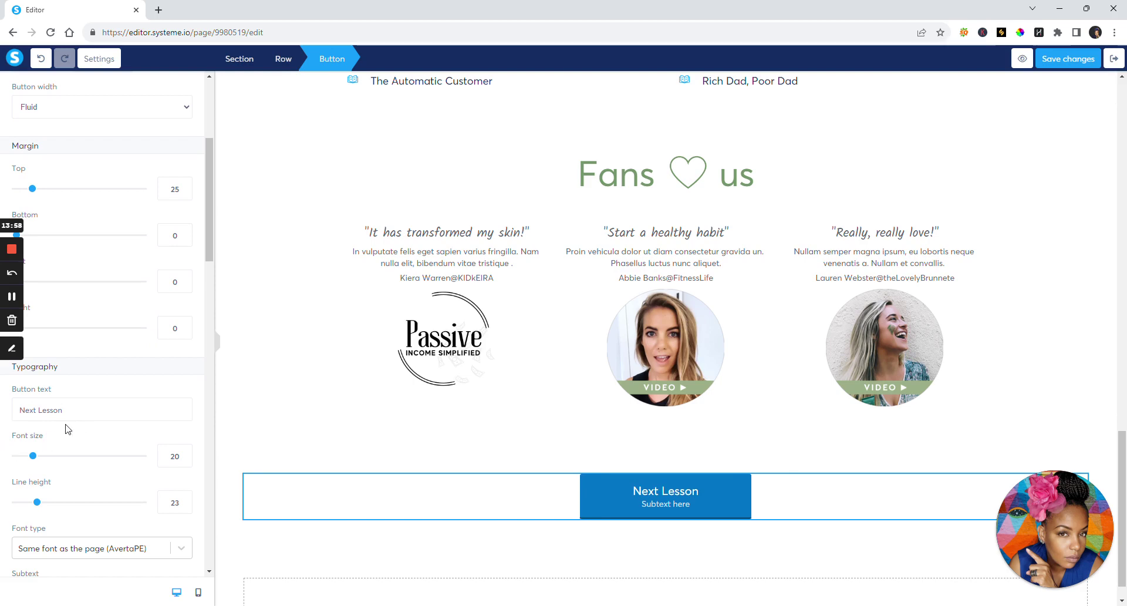
{"action": "mouse_move", "coordinate": [35, 462]}
{"action": "left_mouse_down"}
{"action": "mouse_move", "coordinate": [58, 461]}
{"action": "mouse_move", "coordinate": [33, 460]}
{"action": "left_mouse_up"}
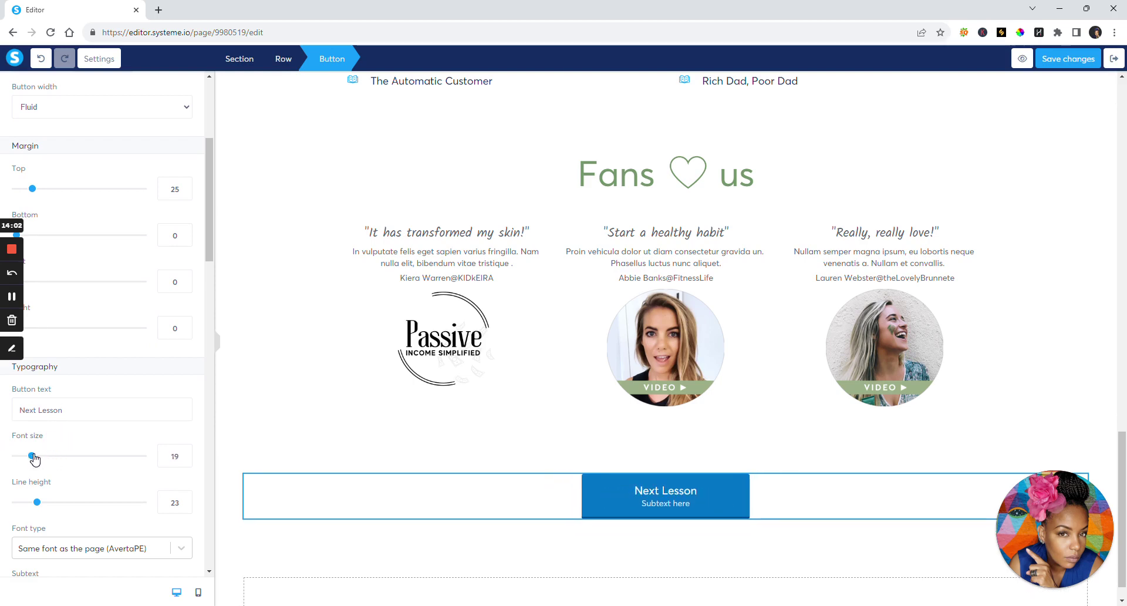
Replace the Next Lesson button's subtext with "change the text"
{"action": "scroll", "coordinate": [151, 527], "scroll_direction": "down", "scroll_amount": 2}
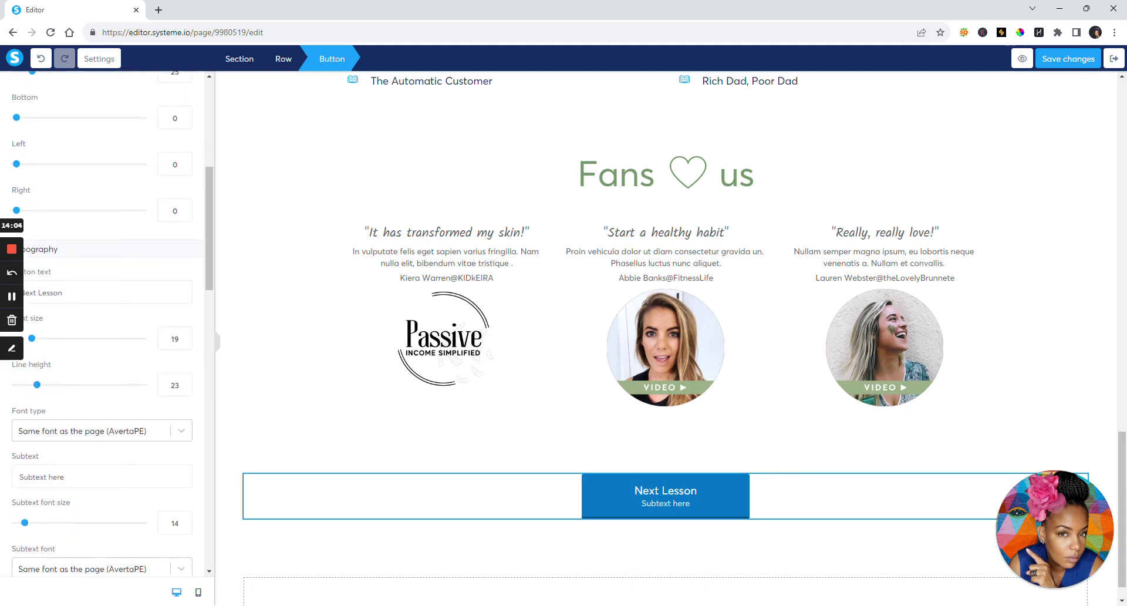
{"action": "key", "text": "ctrl+a"}
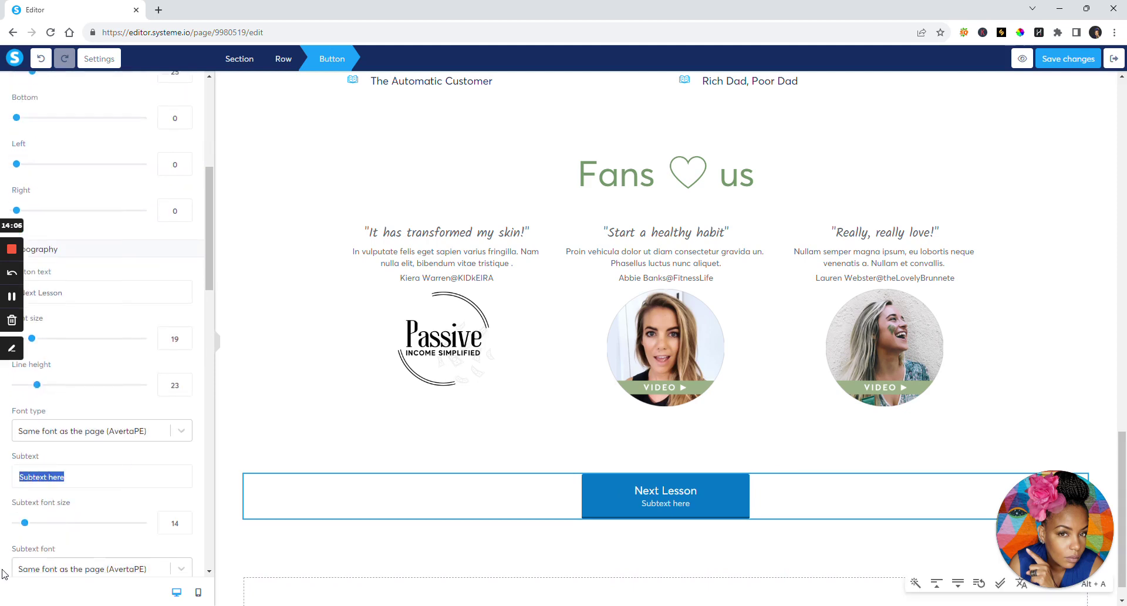
{"action": "type", "text": "change the text"}
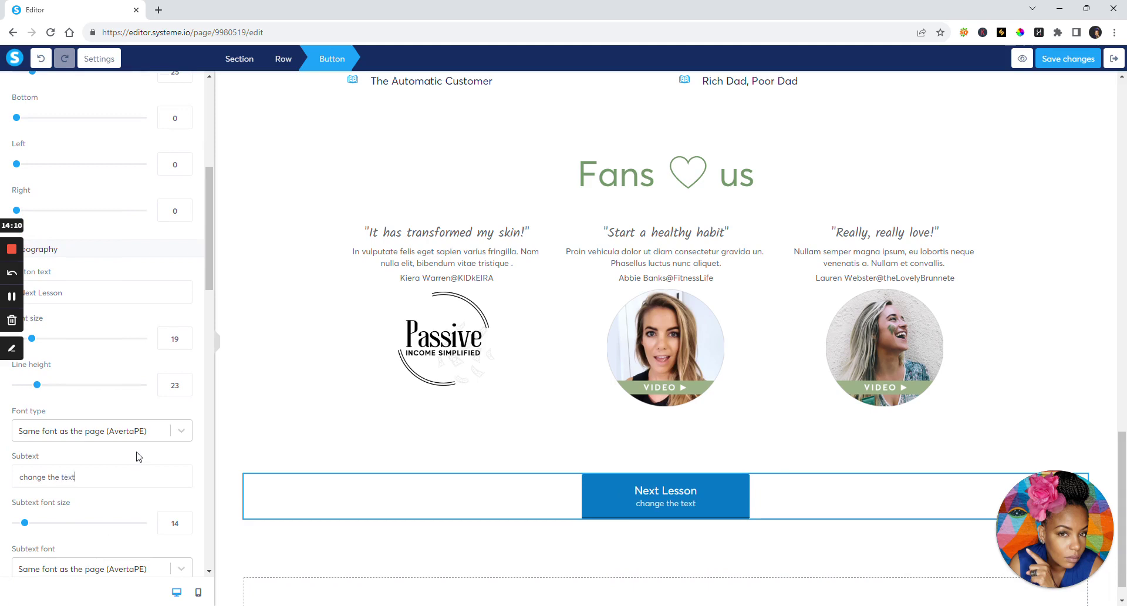
Review the Next Lesson button's icon, color, padding, shadow, border and visibility options
{"action": "scroll", "coordinate": [140, 456], "scroll_direction": "down", "scroll_amount": 3}
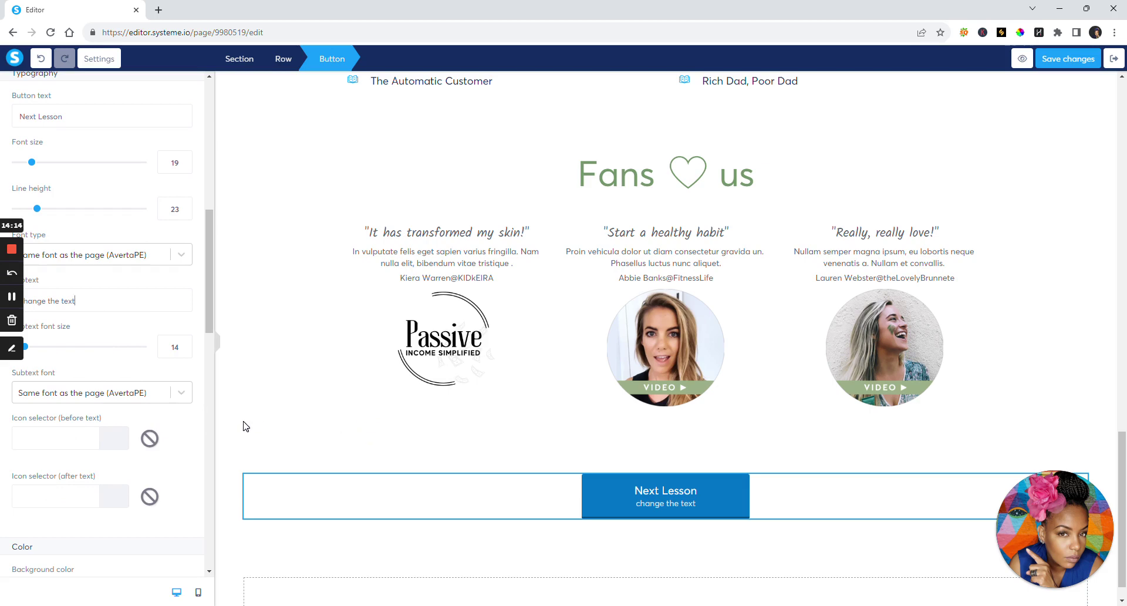
{"action": "left_click_drag", "start_coordinate": [209, 312], "coordinate": [209, 357]}
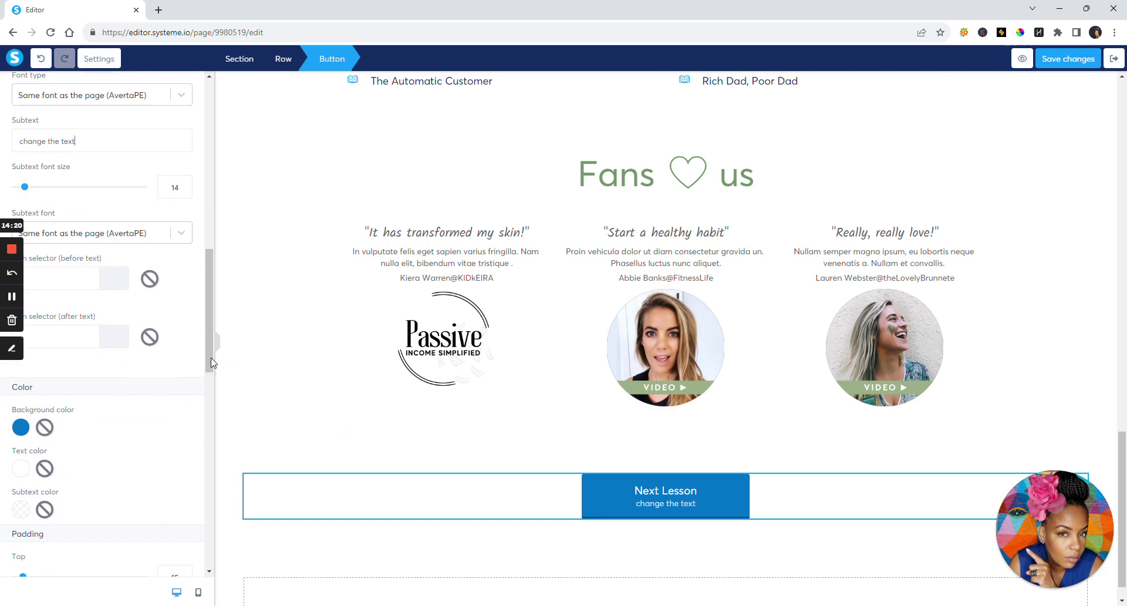
{"action": "left_click_drag", "start_coordinate": [213, 363], "coordinate": [210, 553]}
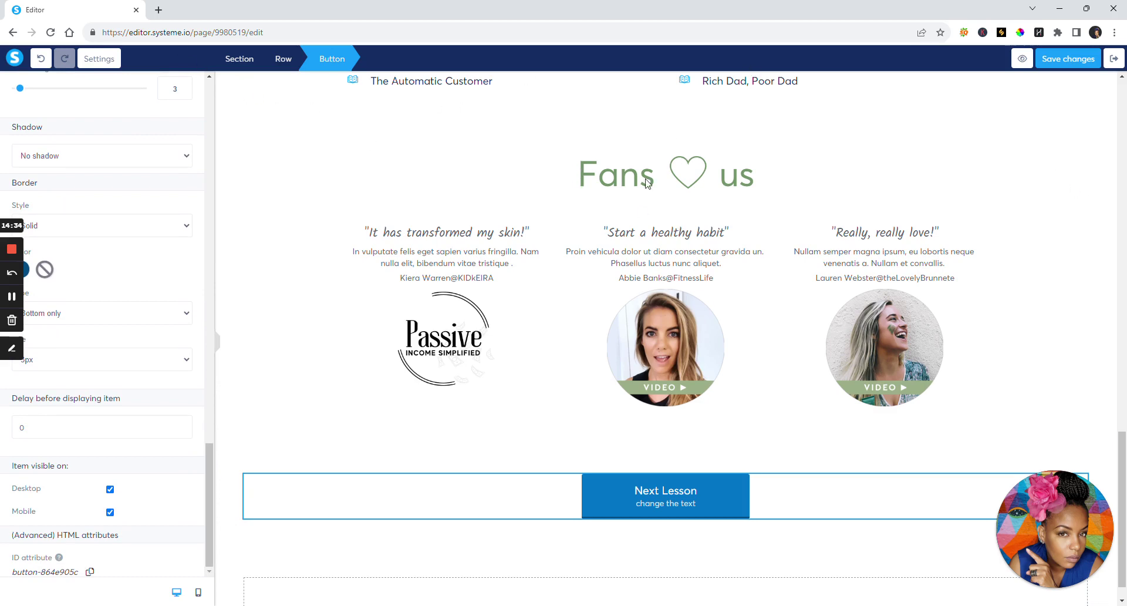
{"action": "left_click_drag", "start_coordinate": [210, 465], "coordinate": [209, 103]}
Save the changes to the lecture page and exit the editor to the course curriculum
{"action": "left_click", "coordinate": [1074, 61]}
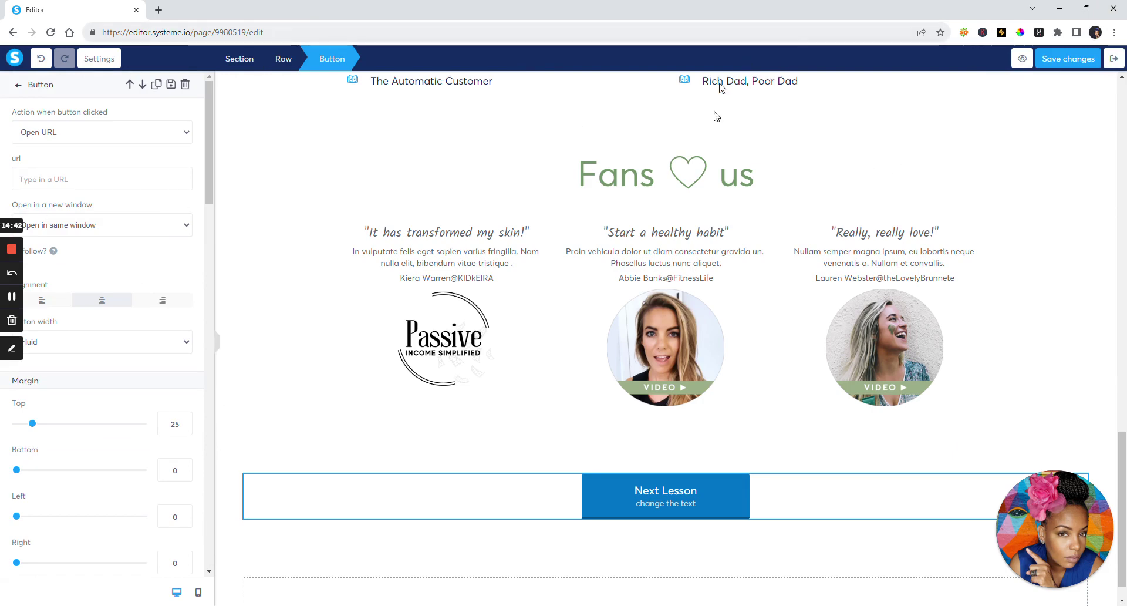
{"action": "left_click", "coordinate": [1115, 64]}
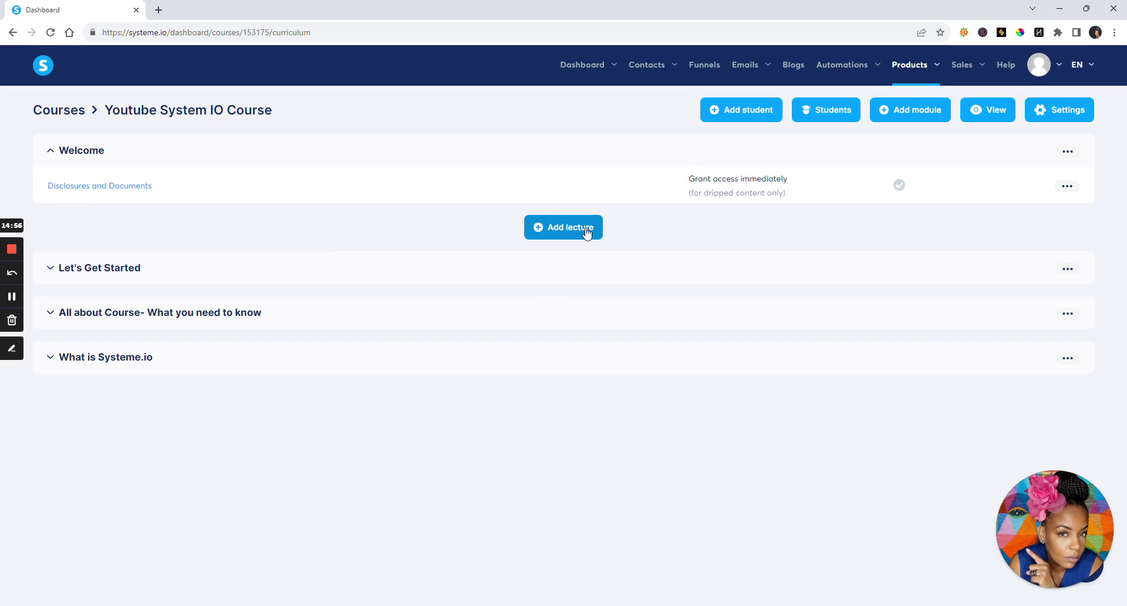
Expand the Let's Get Started module and check the options available for the Welcome module
{"action": "left_click", "coordinate": [97, 271]}
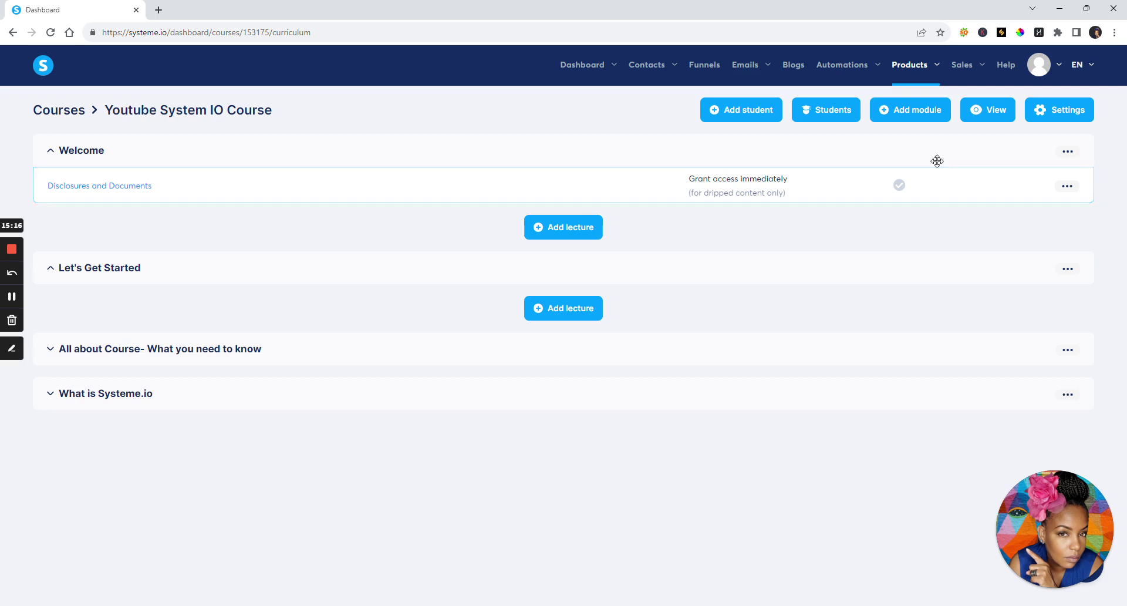
{"action": "left_click", "coordinate": [1068, 152]}
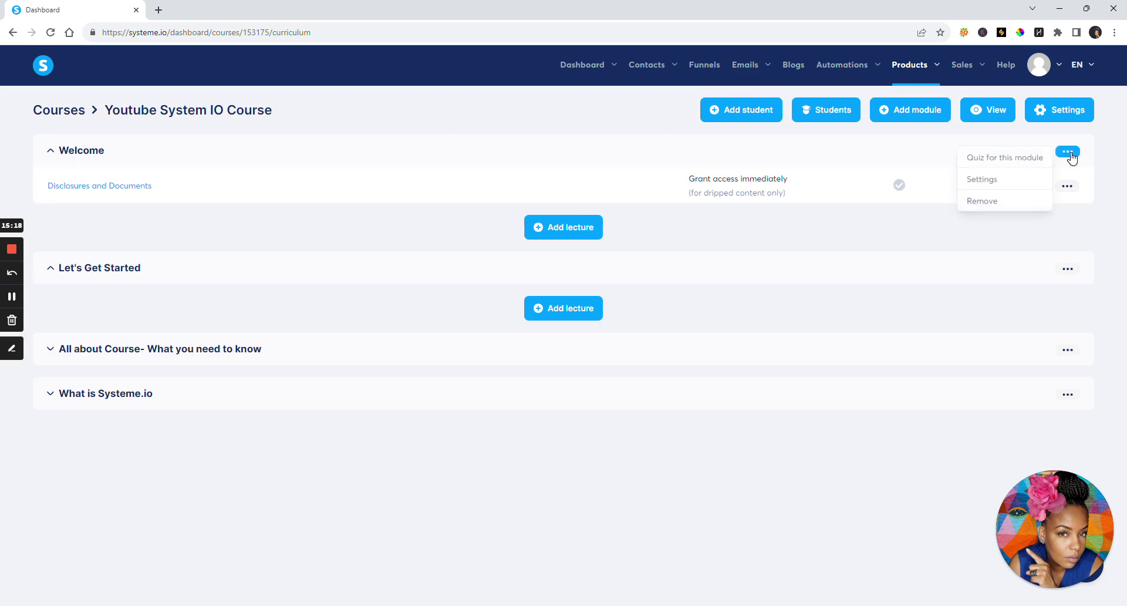
{"action": "left_click", "coordinate": [760, 299]}
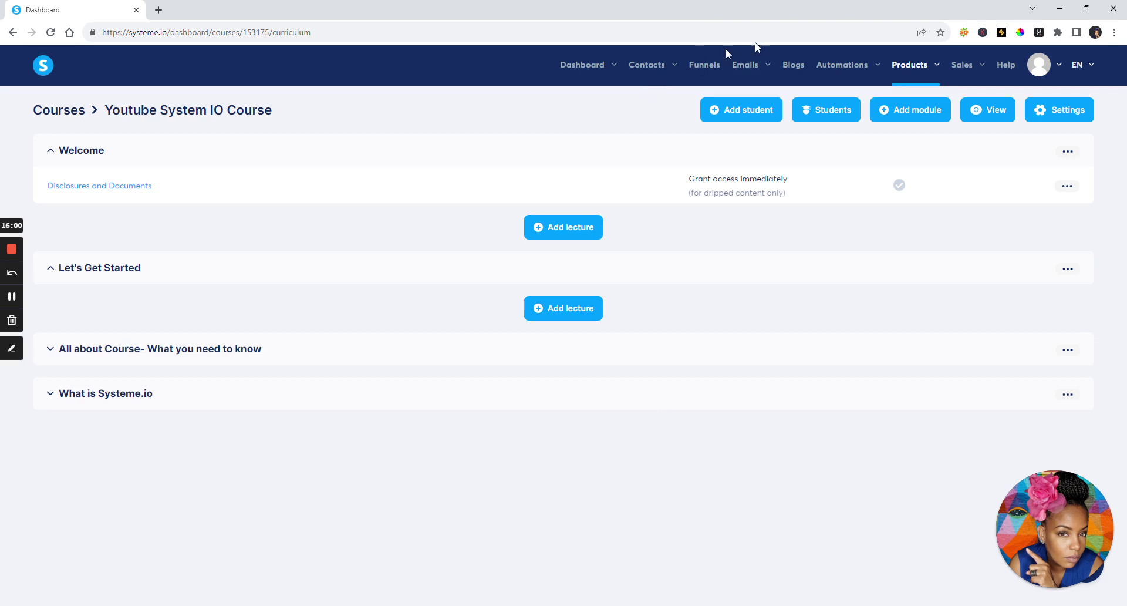
Look at the form for adding a student and its access types, leaving it without creating a student
{"action": "left_click", "coordinate": [745, 110]}
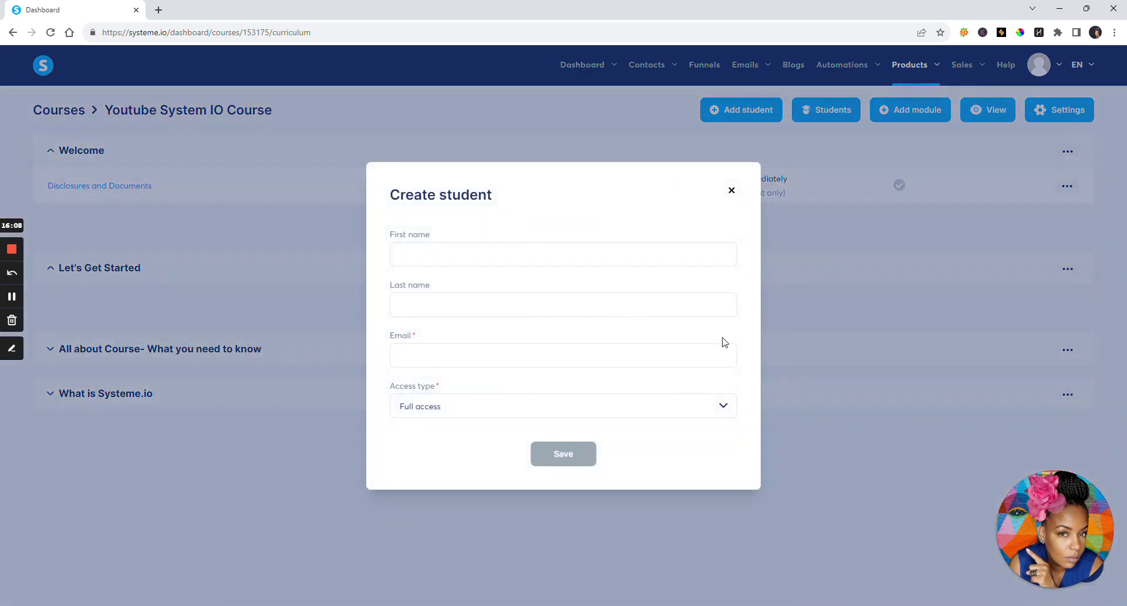
{"action": "left_click", "coordinate": [725, 408]}
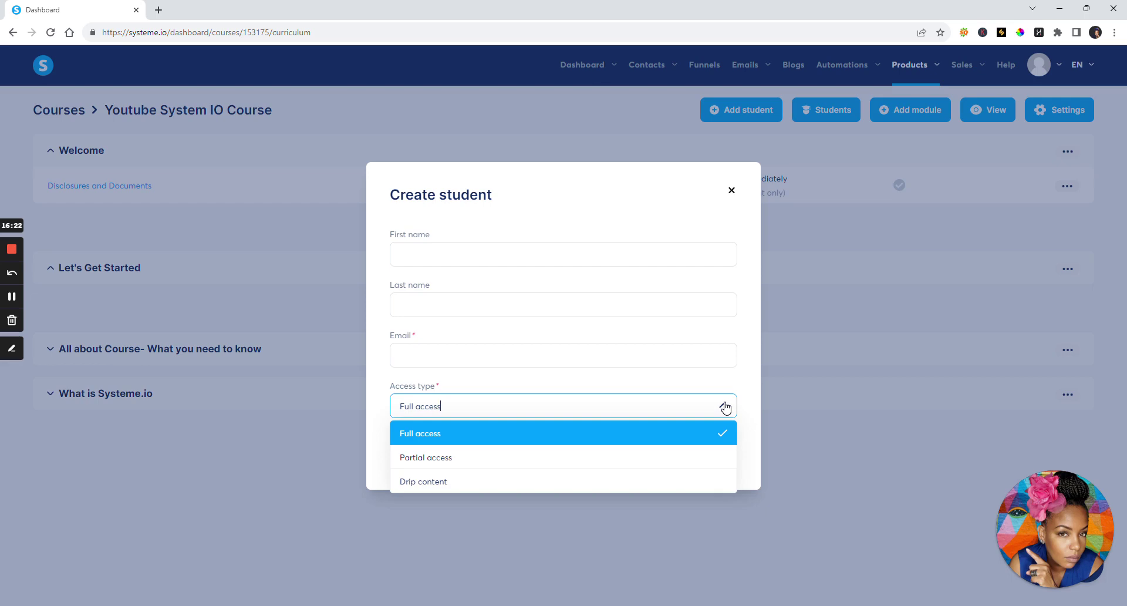
{"action": "left_click", "coordinate": [845, 451]}
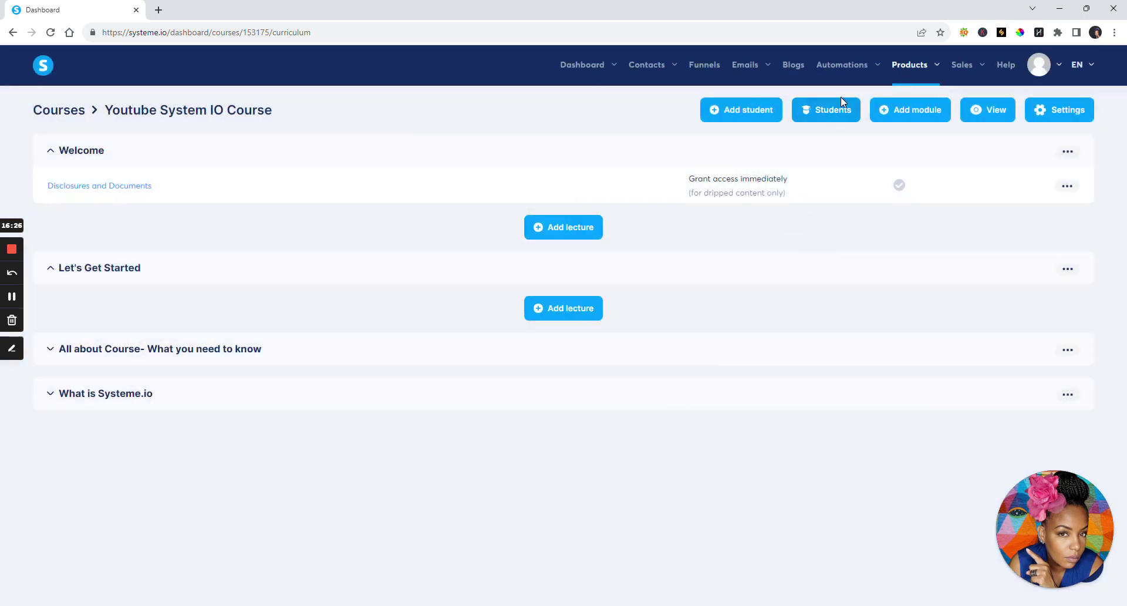
View the student list for the Youtube System IO Course and the course bundles page
{"action": "left_click", "coordinate": [828, 110]}
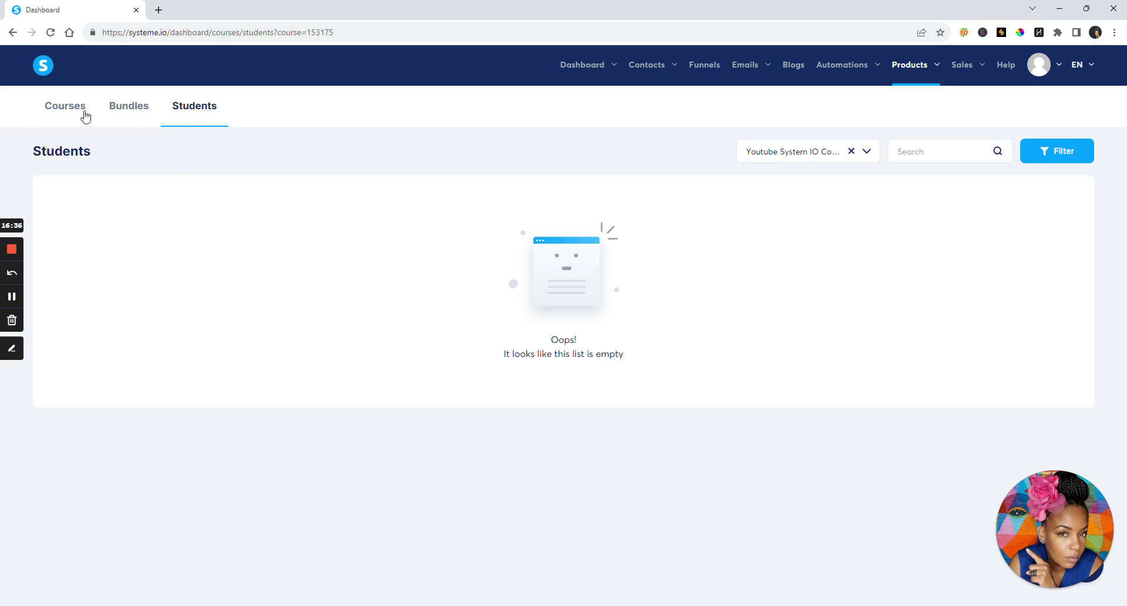
{"action": "left_click", "coordinate": [126, 109]}
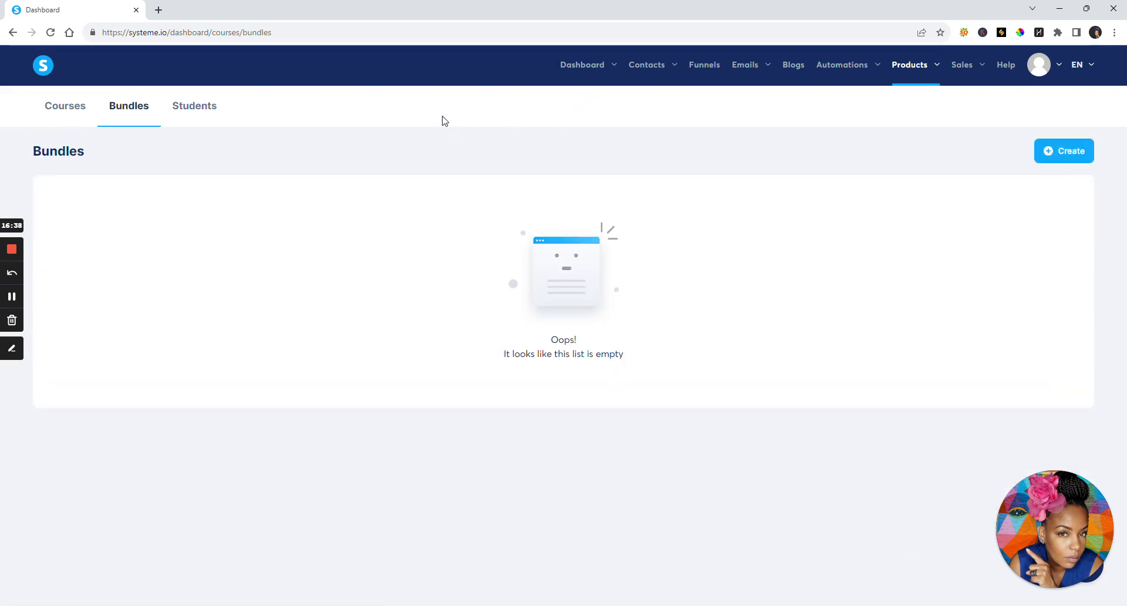